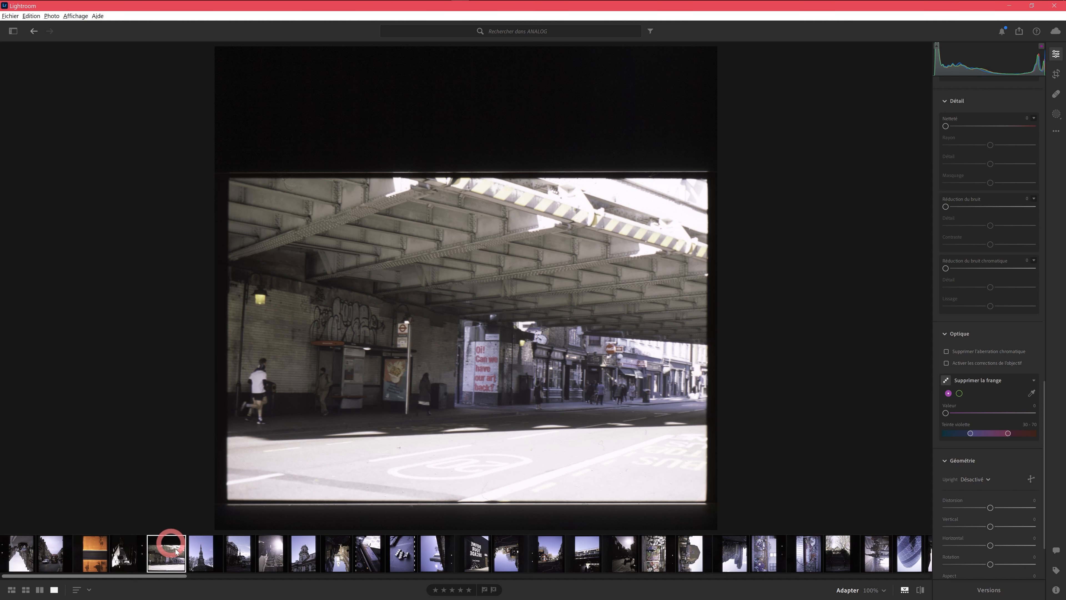
{"action": "right_click", "coordinate": [176, 557]}
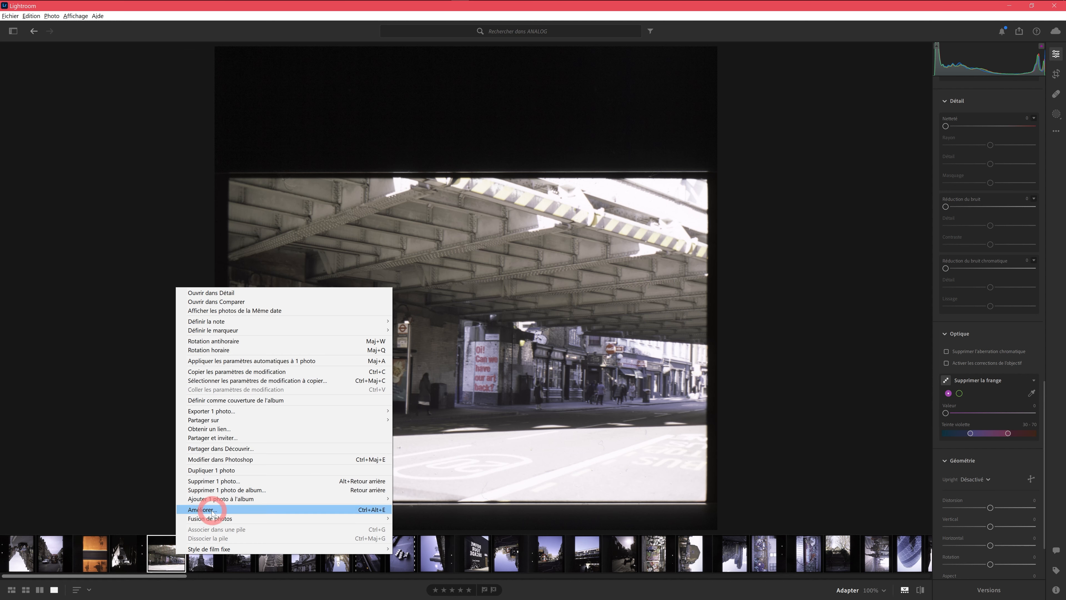
{"action": "left_click", "coordinate": [155, 547]}
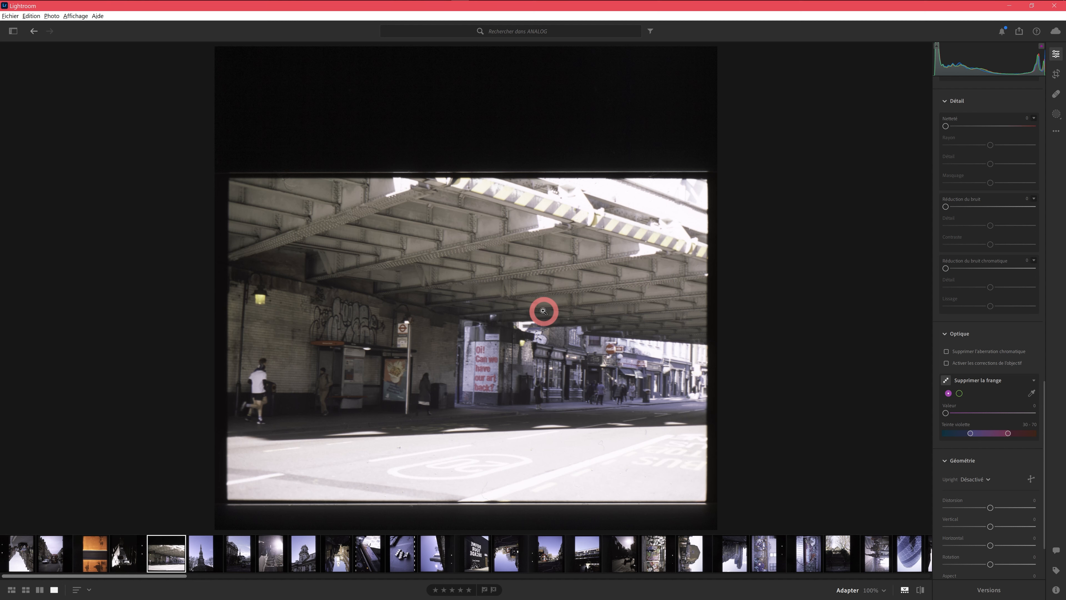
Start cropping the railway bridge photo from a corner and set the crop aspect ratio to Personnalisé
{"action": "left_click", "coordinate": [1055, 75]}
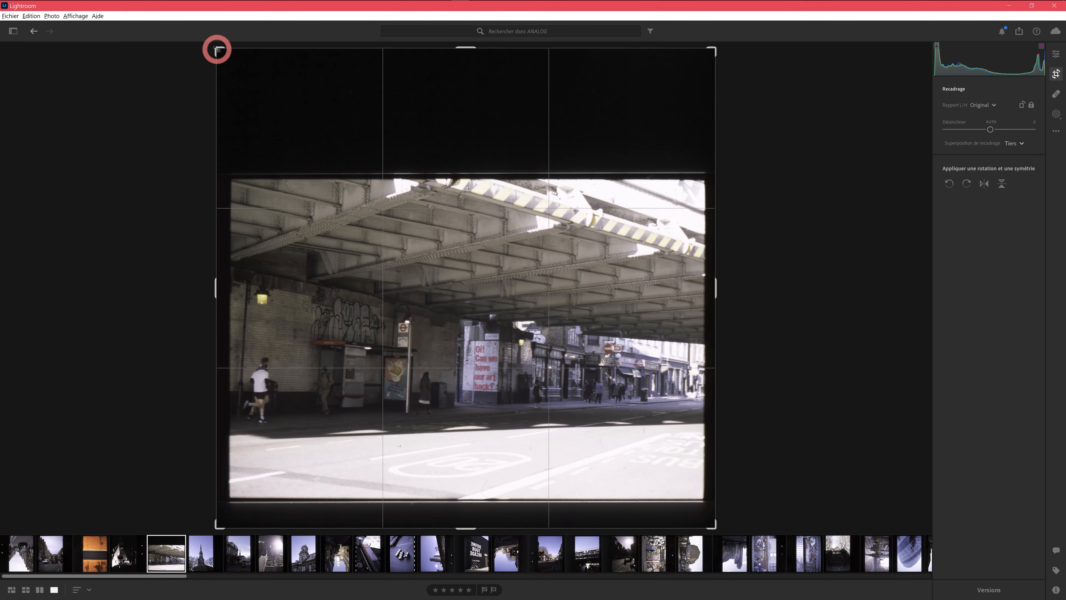
{"action": "left_click_drag", "start_coordinate": [217, 50], "coordinate": [228, 111]}
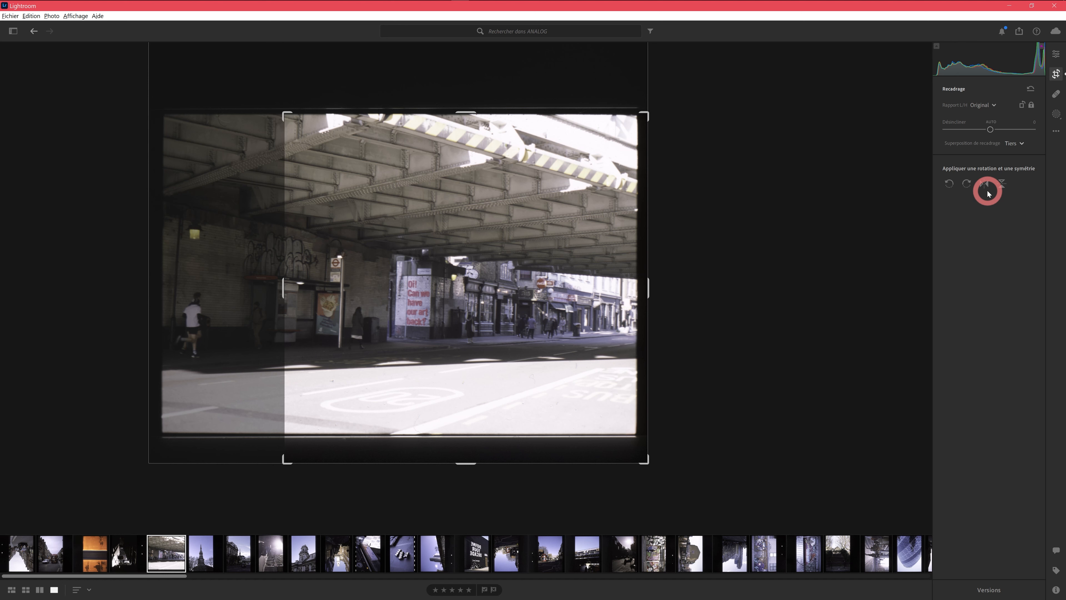
{"action": "left_click", "coordinate": [984, 104]}
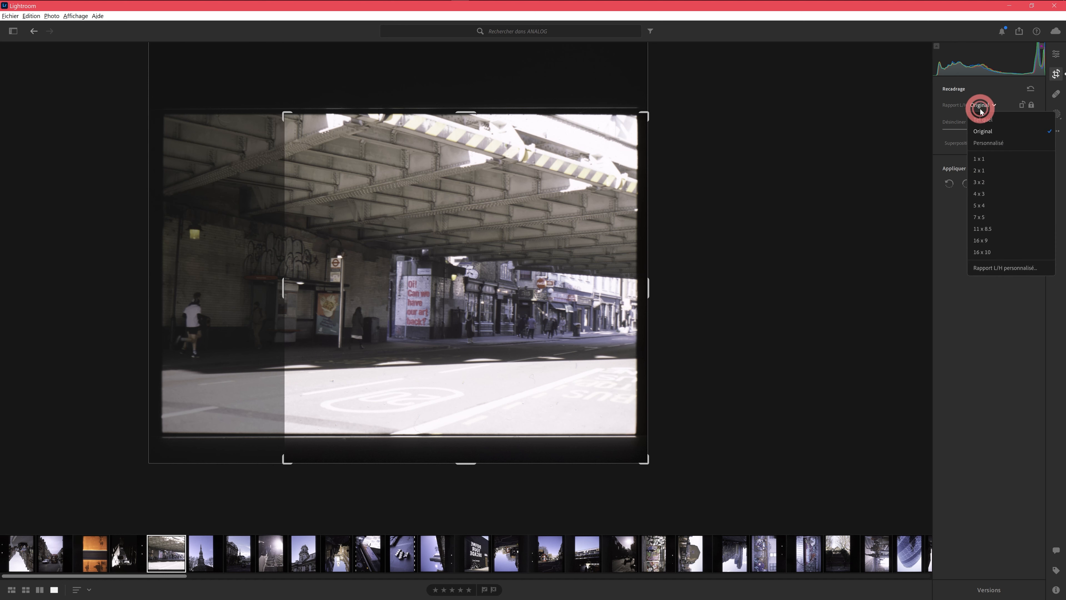
{"action": "left_click", "coordinate": [989, 144]}
{"action": "left_click_drag", "start_coordinate": [292, 114], "coordinate": [224, 117]}
{"action": "left_click", "coordinate": [998, 105]}
{"action": "left_click", "coordinate": [997, 105]}
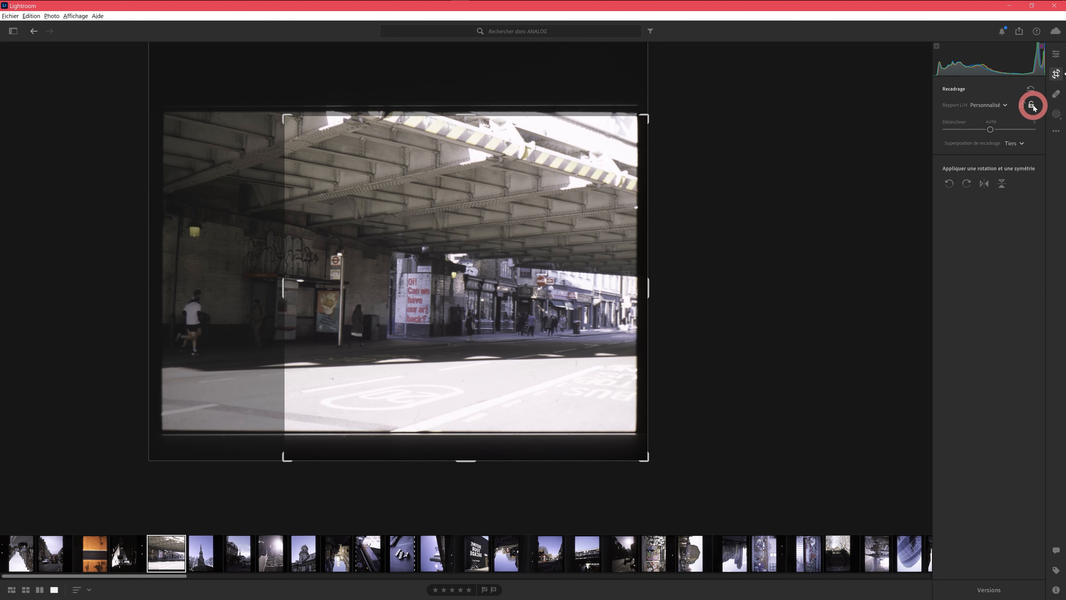
{"action": "left_click", "coordinate": [999, 105]}
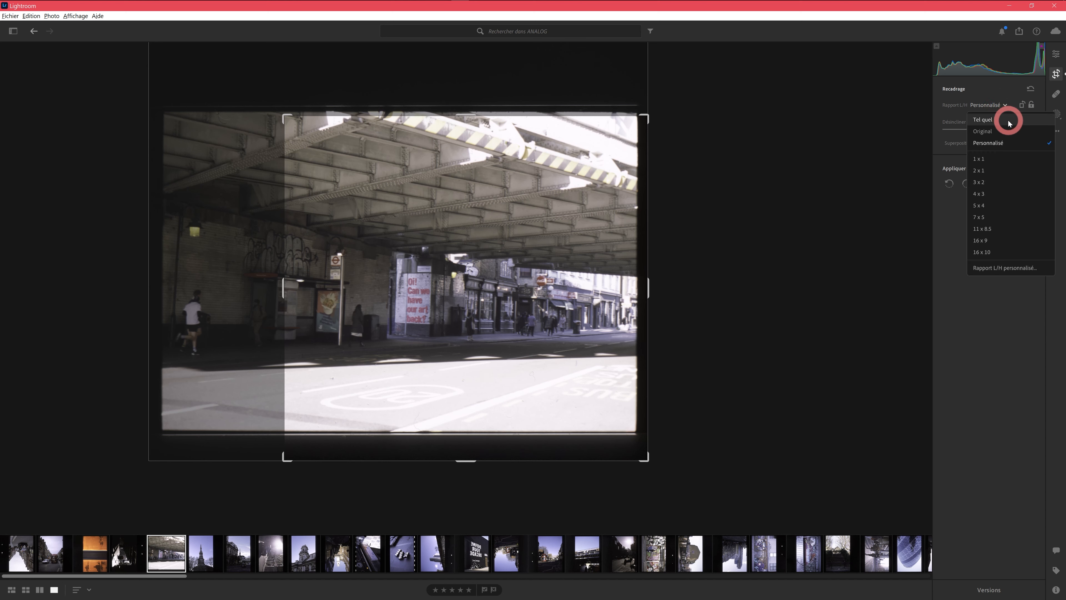
{"action": "left_click", "coordinate": [816, 184]}
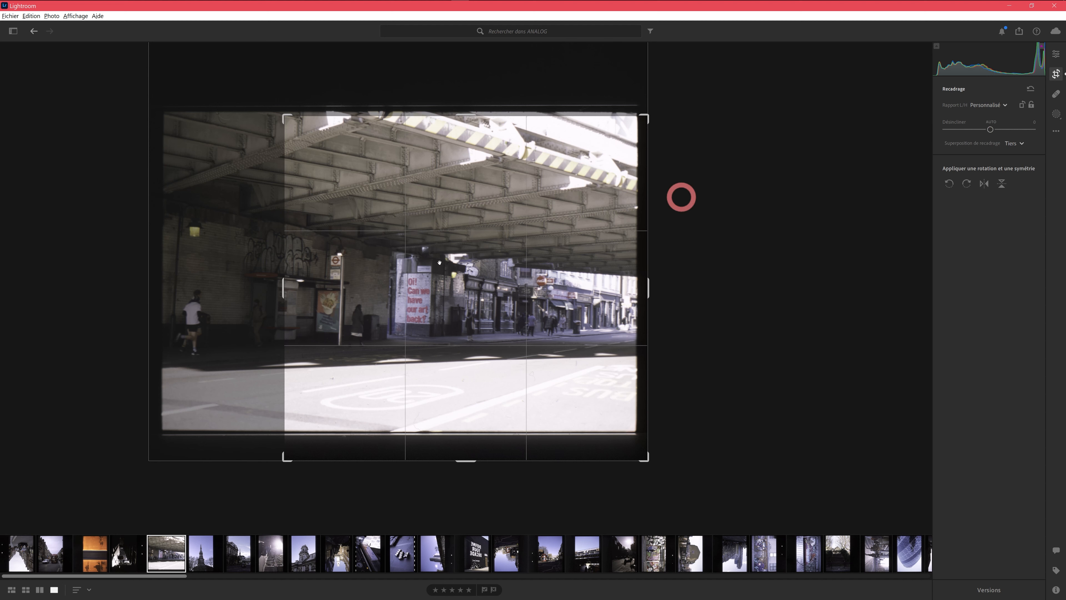
Fit the crop edges to the exposed film frame, excluding the black borders on all sides, and apply the crop
{"action": "left_click_drag", "start_coordinate": [273, 465], "coordinate": [225, 441]}
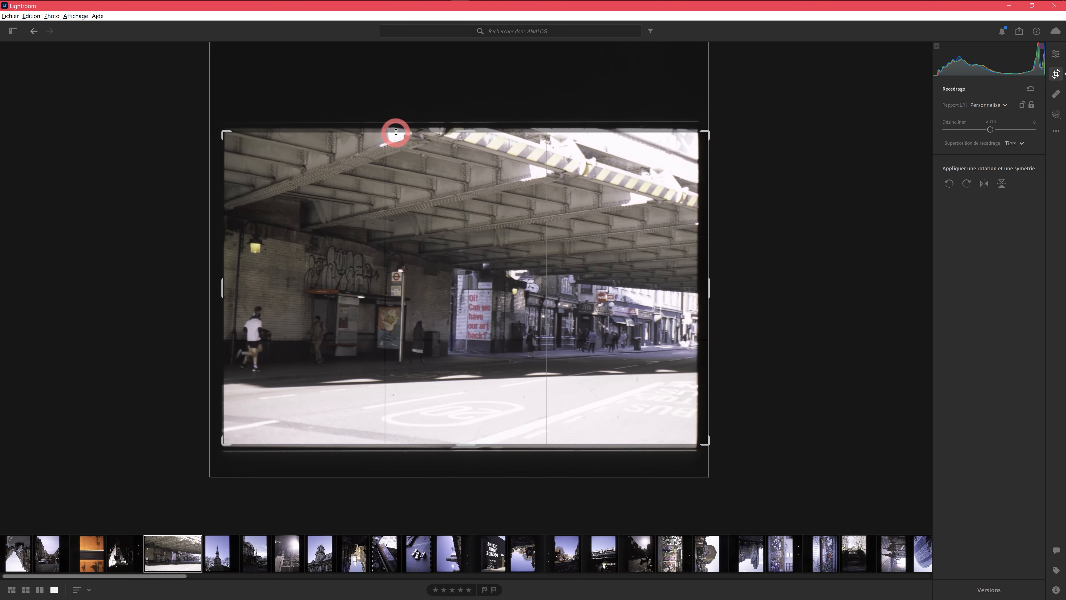
{"action": "left_click_drag", "start_coordinate": [437, 136], "coordinate": [435, 131]}
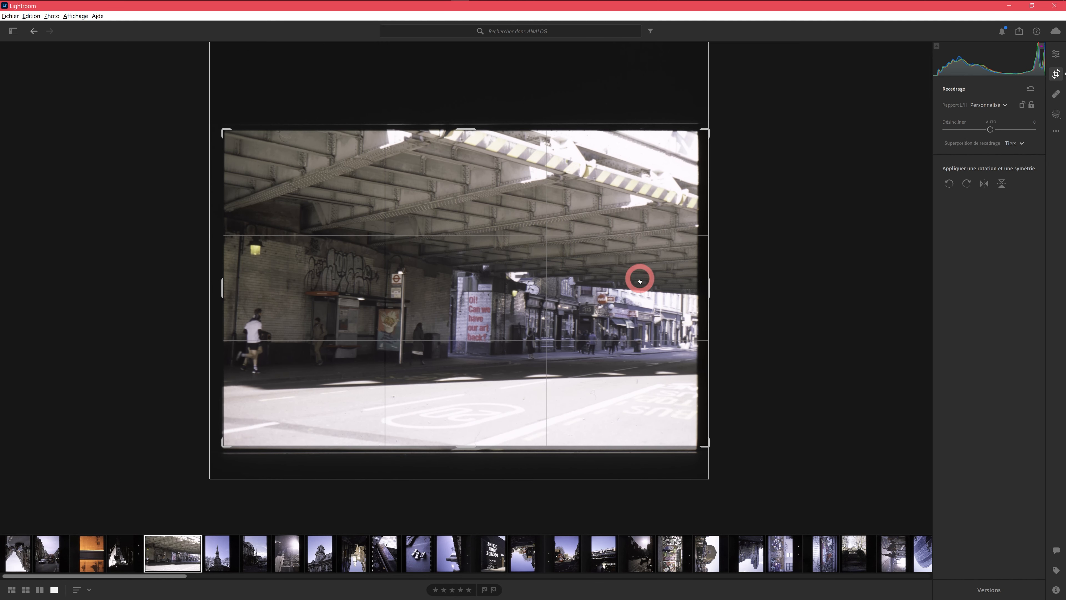
{"action": "left_click_drag", "start_coordinate": [708, 288], "coordinate": [703, 289]}
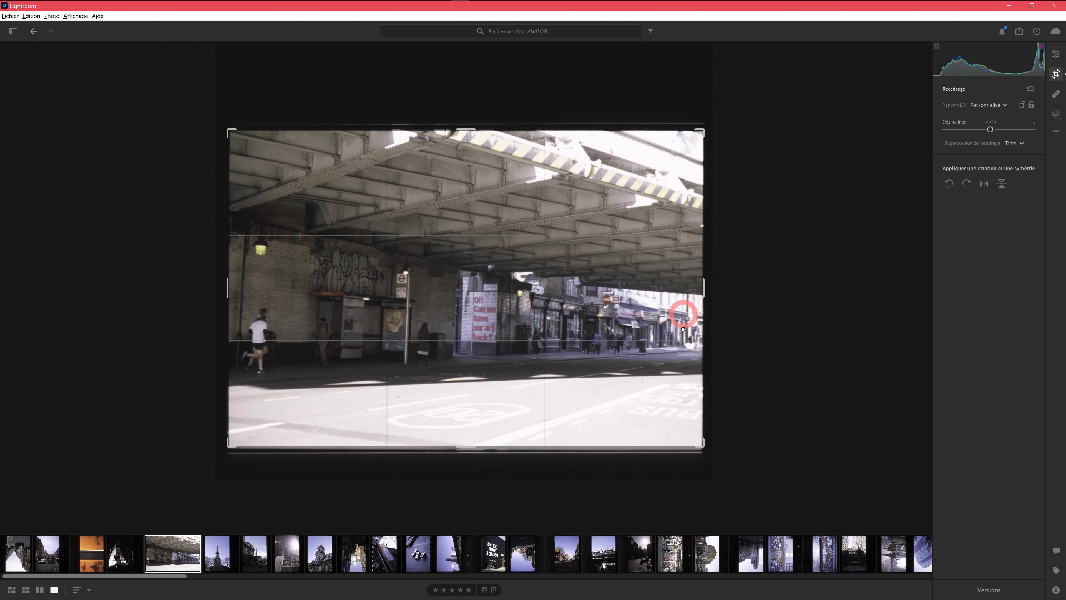
{"action": "left_click_drag", "start_coordinate": [704, 447], "coordinate": [701, 448]}
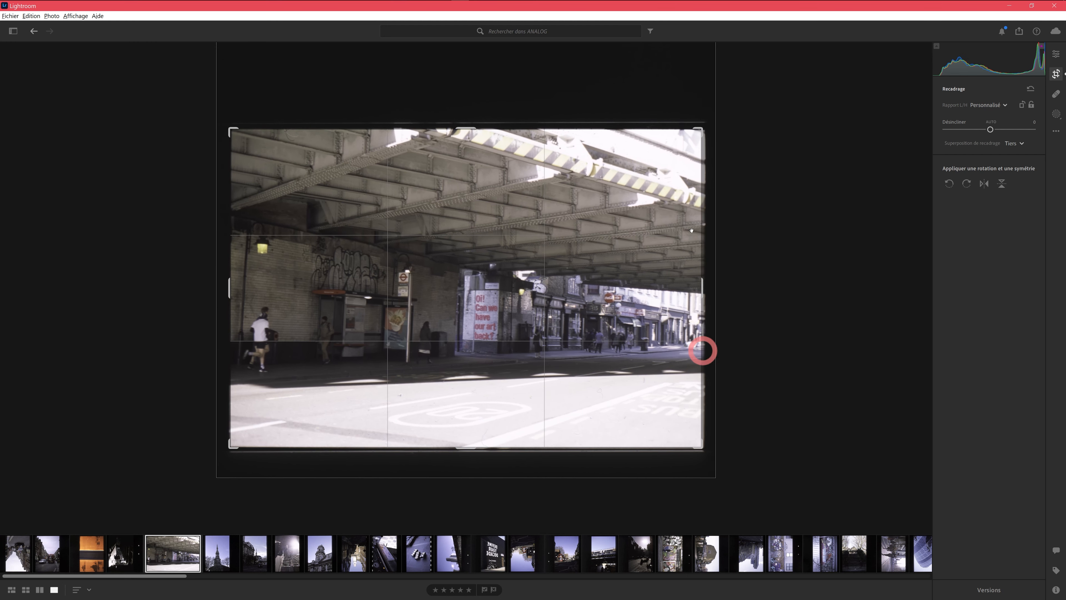
{"action": "left_click_drag", "start_coordinate": [699, 131], "coordinate": [701, 132]}
{"action": "left_click_drag", "start_coordinate": [231, 292], "coordinate": [230, 294]}
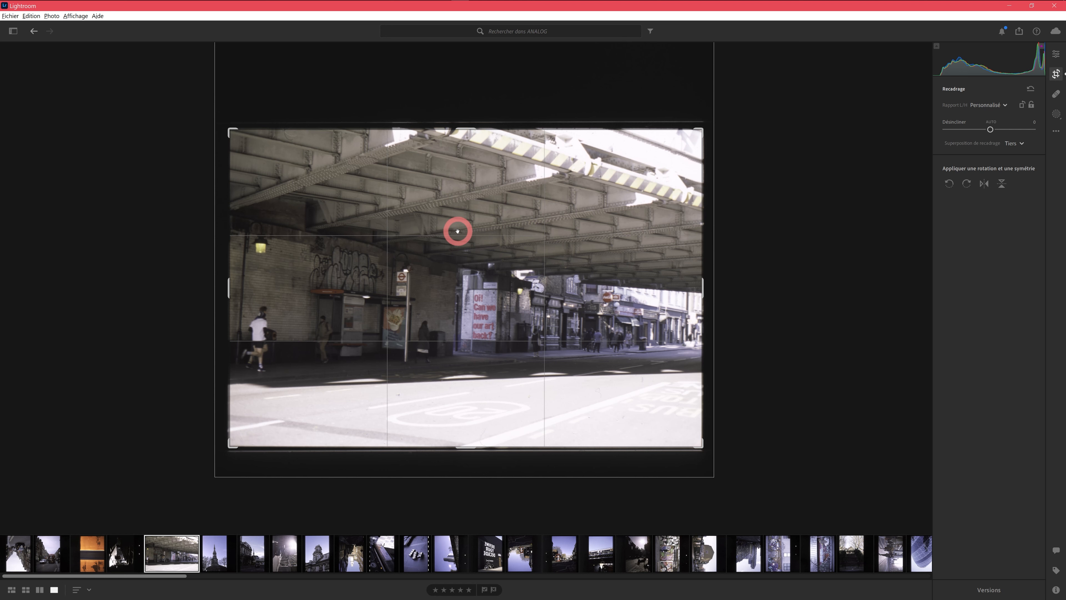
{"action": "key", "text": "Return"}
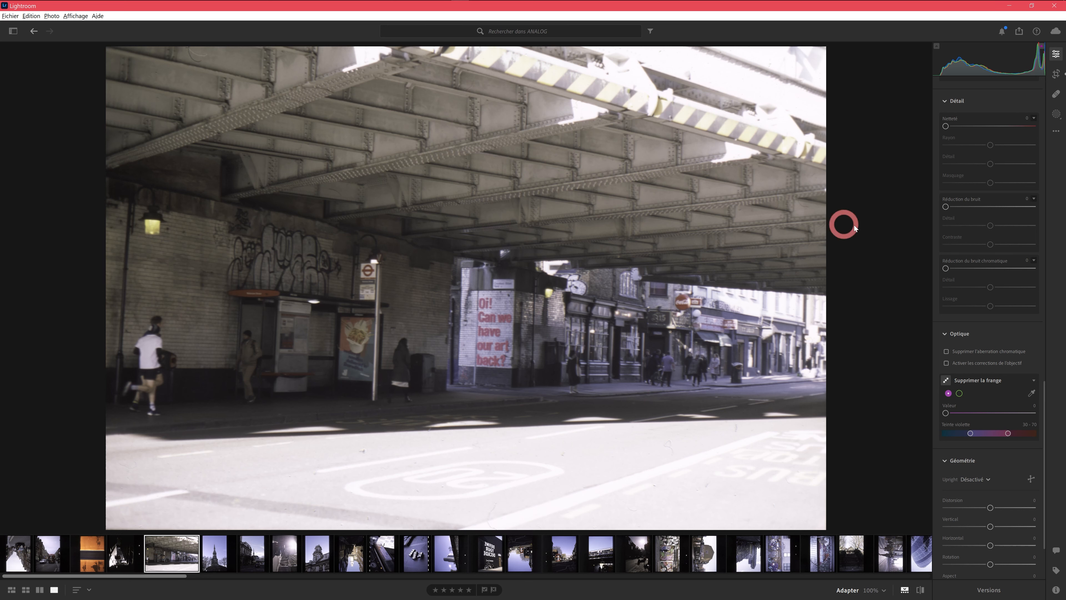
Try lowering the highlights (Hautes lumières) to about -96 while viewing the bright beams at 100%
{"action": "scroll", "coordinate": [1039, 171], "scroll_direction": "up", "scroll_amount": 10}
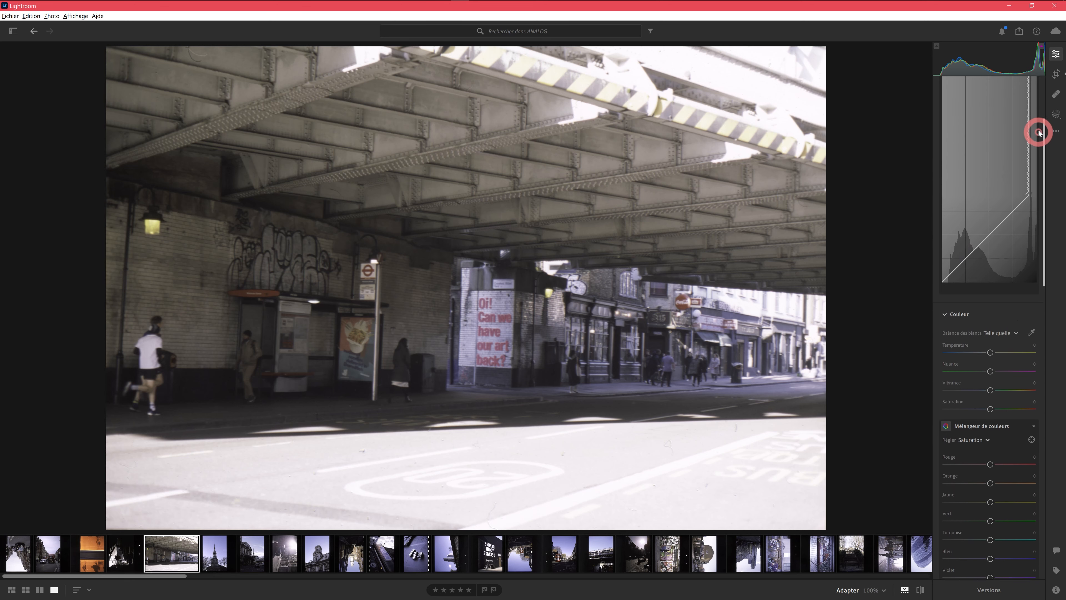
{"action": "scroll", "coordinate": [1038, 133], "scroll_direction": "up", "scroll_amount": 3}
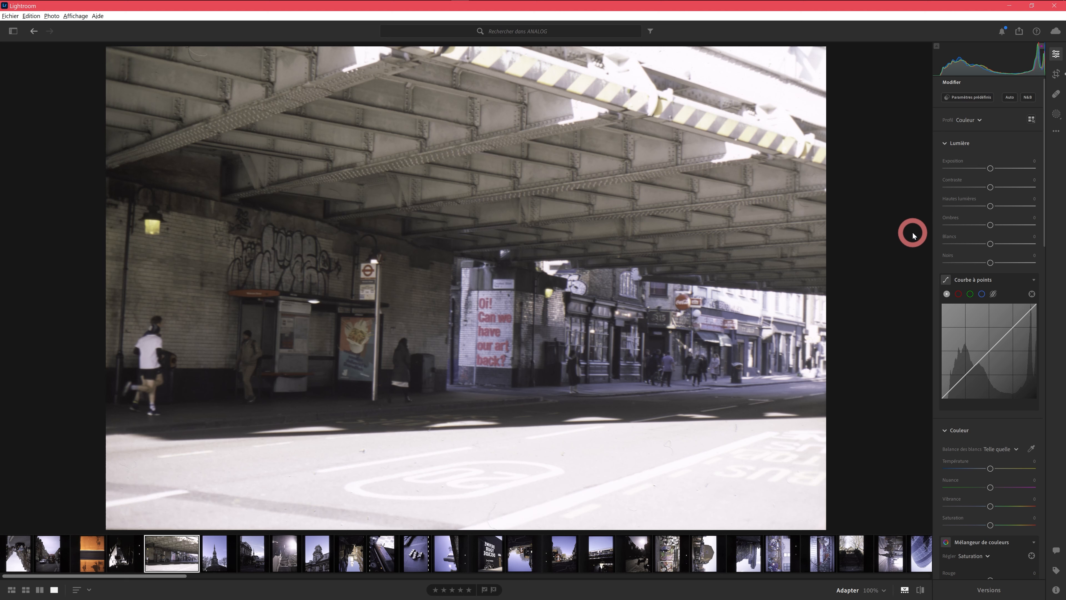
{"action": "mouse_move", "coordinate": [990, 206]}
{"action": "left_mouse_down"}
{"action": "mouse_move", "coordinate": [953, 209]}
{"action": "mouse_move", "coordinate": [978, 211]}
{"action": "left_mouse_up"}
{"action": "double_click", "coordinate": [977, 208]}
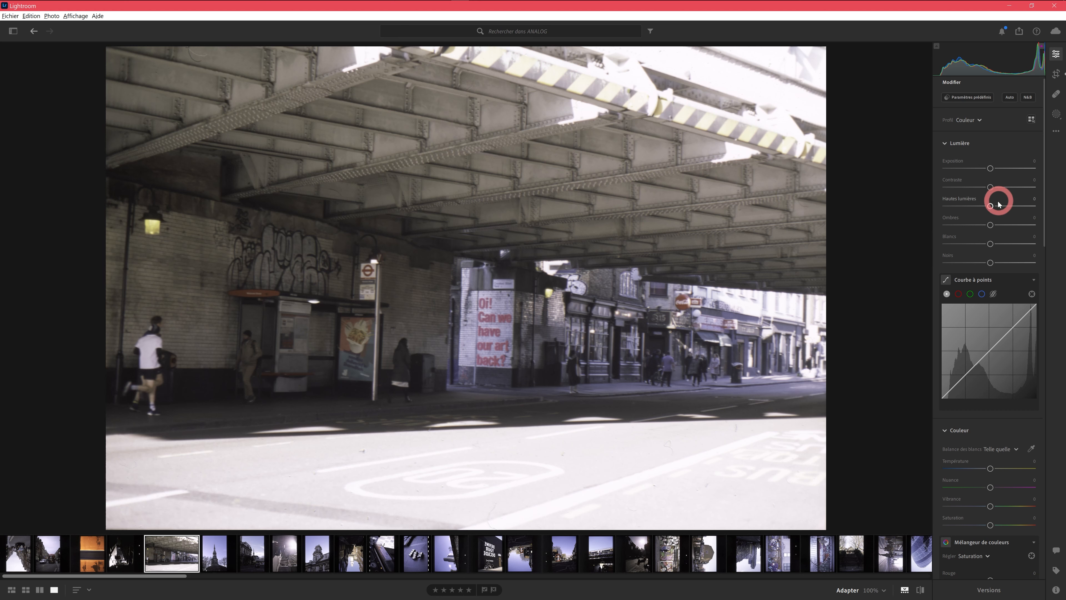
{"action": "mouse_move", "coordinate": [990, 205]}
{"action": "left_mouse_down"}
{"action": "mouse_move", "coordinate": [948, 205]}
{"action": "mouse_move", "coordinate": [989, 206]}
{"action": "left_mouse_up"}
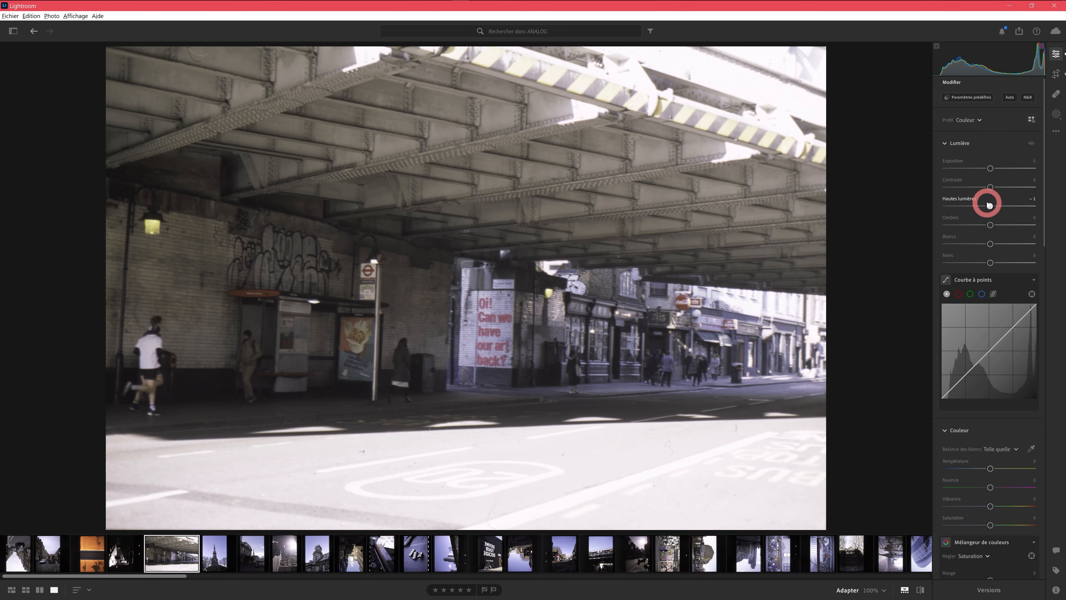
{"action": "left_click_drag", "start_coordinate": [742, 84], "coordinate": [723, 177]}
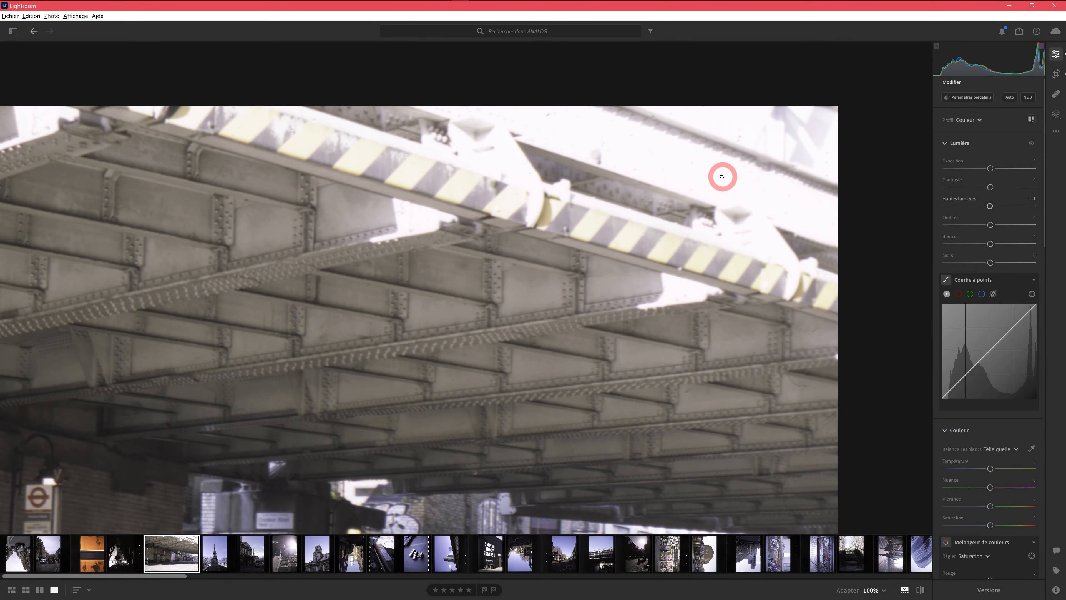
{"action": "left_click_drag", "start_coordinate": [989, 206], "coordinate": [947, 206]}
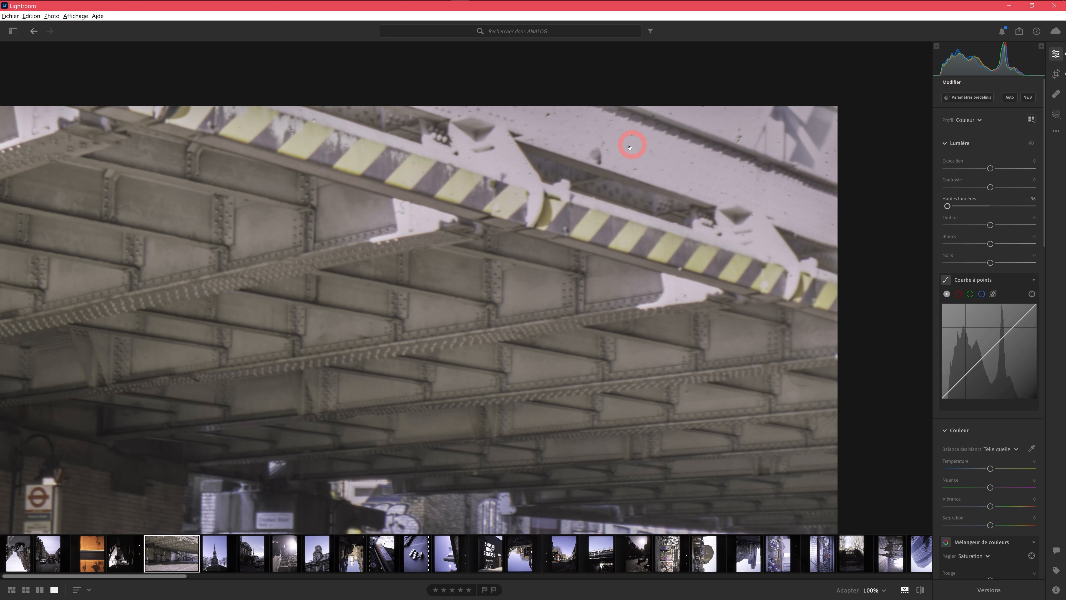
Inspect the road surface and shopfronts at 100% and reset the highlights to their default
{"action": "left_click_drag", "start_coordinate": [554, 347], "coordinate": [572, 297]}
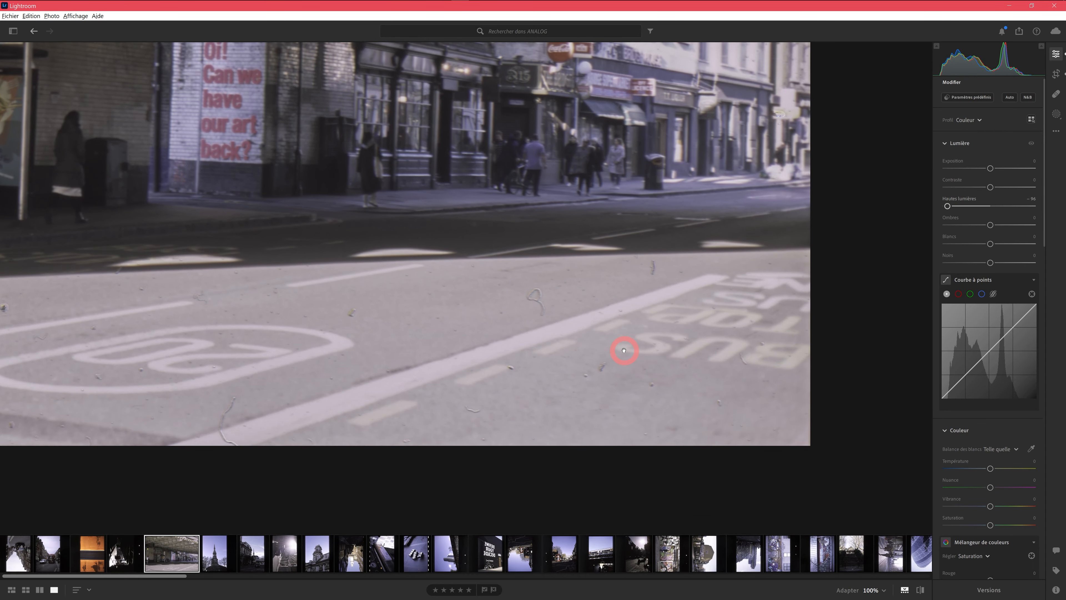
{"action": "left_click_drag", "start_coordinate": [248, 361], "coordinate": [509, 347]}
{"action": "left_click_drag", "start_coordinate": [376, 327], "coordinate": [598, 341]}
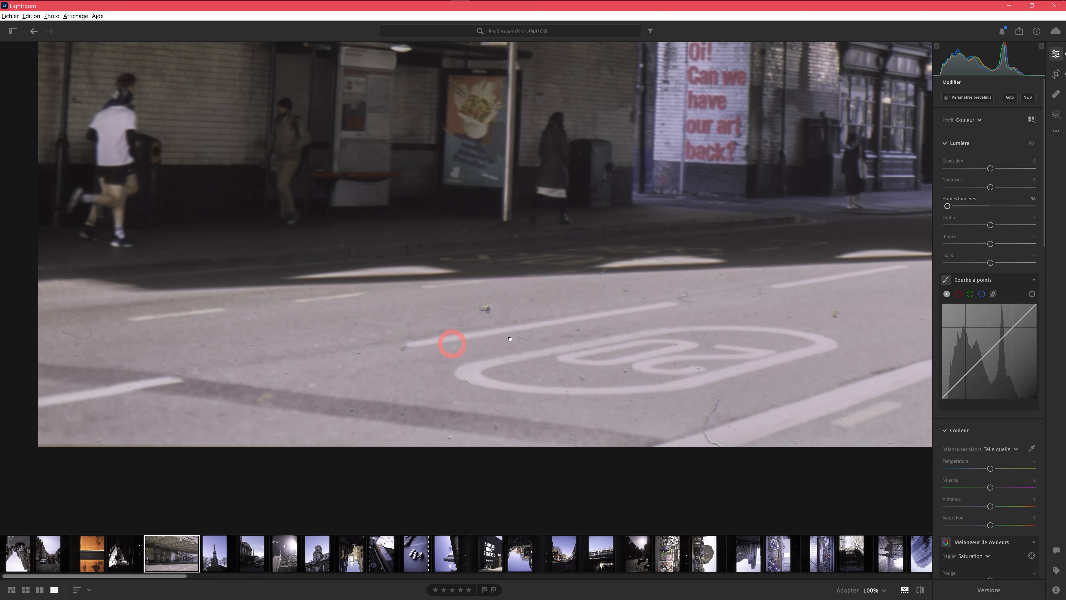
{"action": "left_click_drag", "start_coordinate": [839, 302], "coordinate": [522, 318]}
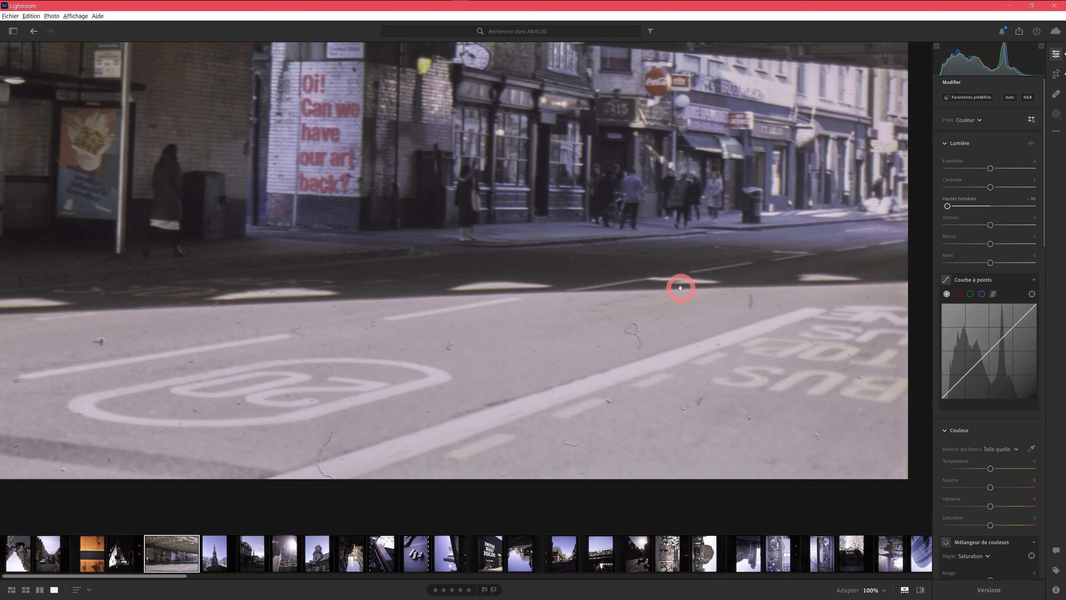
{"action": "left_click_drag", "start_coordinate": [688, 257], "coordinate": [917, 213]}
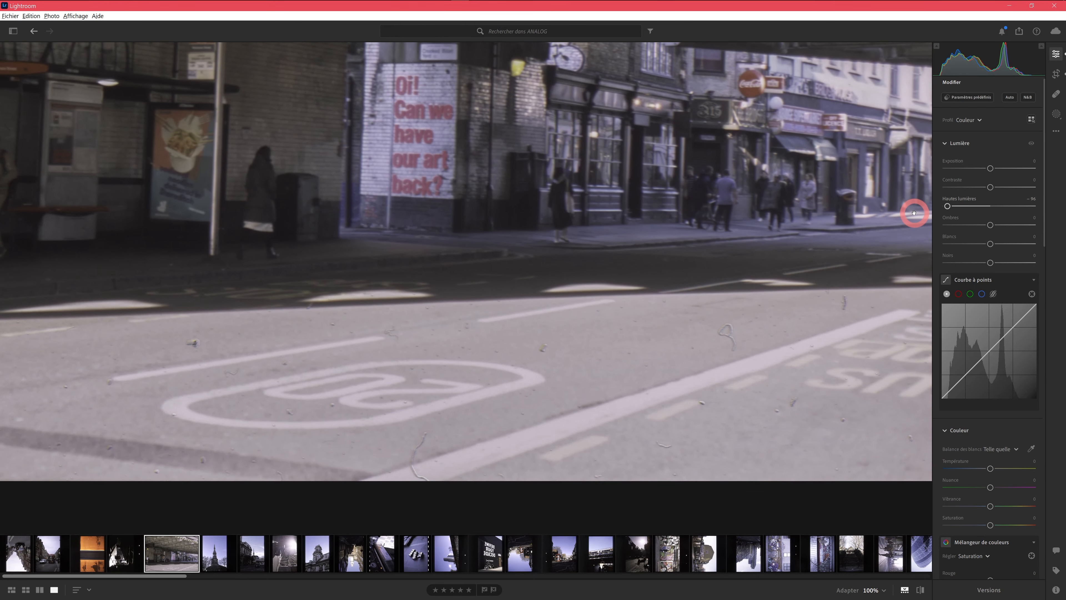
{"action": "double_click", "coordinate": [949, 207]}
{"action": "left_click_drag", "start_coordinate": [586, 227], "coordinate": [678, 227]}
Reopen the cropped bridge photo from the ANALOG album grid and bring up its Améliorer (Enhance) options
{"action": "key", "text": "g"}
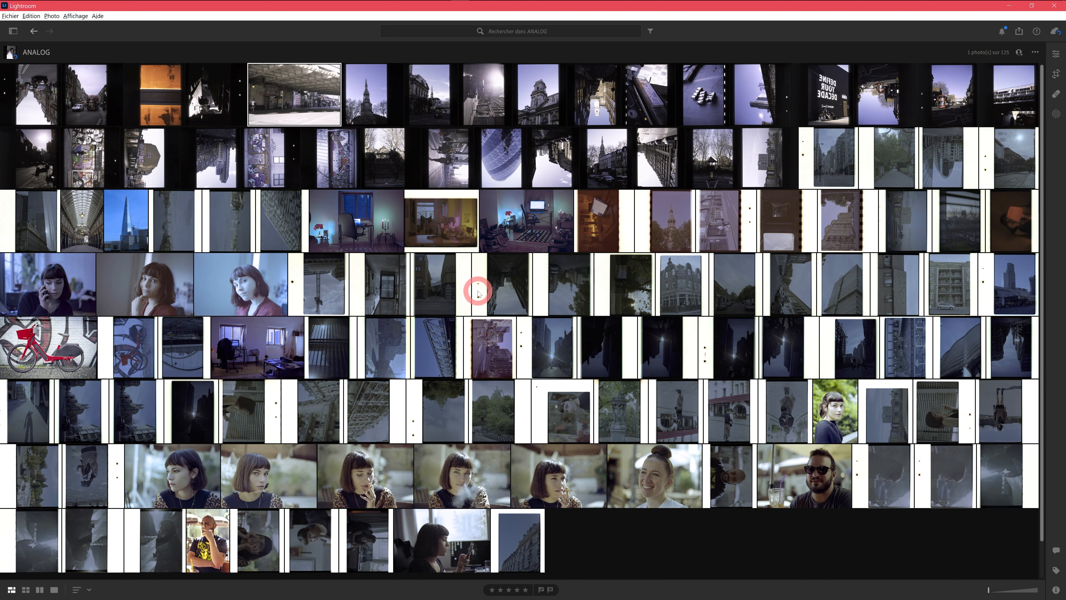
{"action": "double_click", "coordinate": [281, 95]}
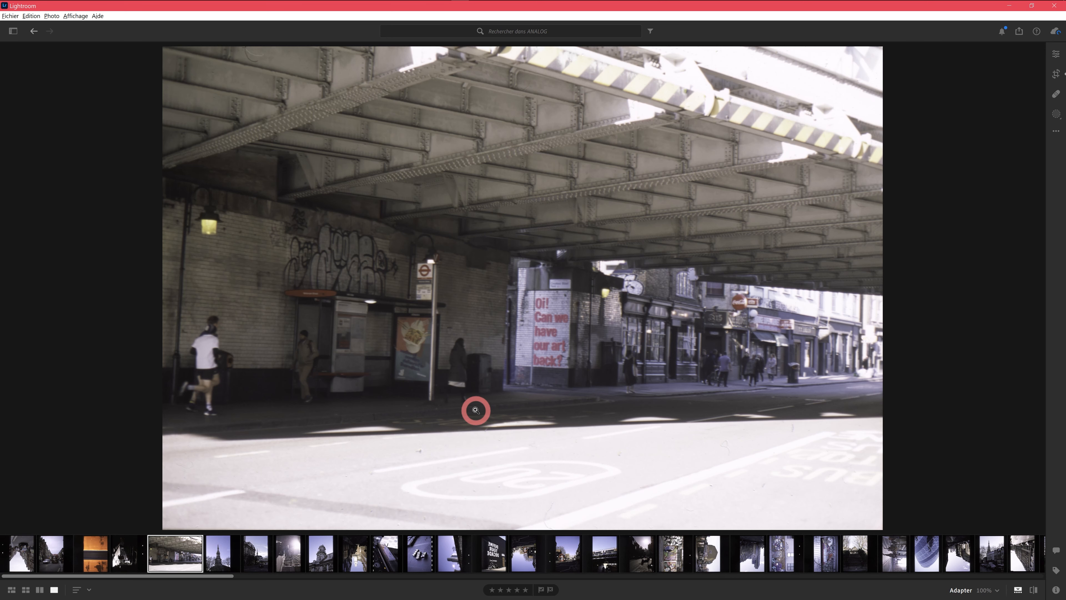
{"action": "right_click", "coordinate": [174, 550]}
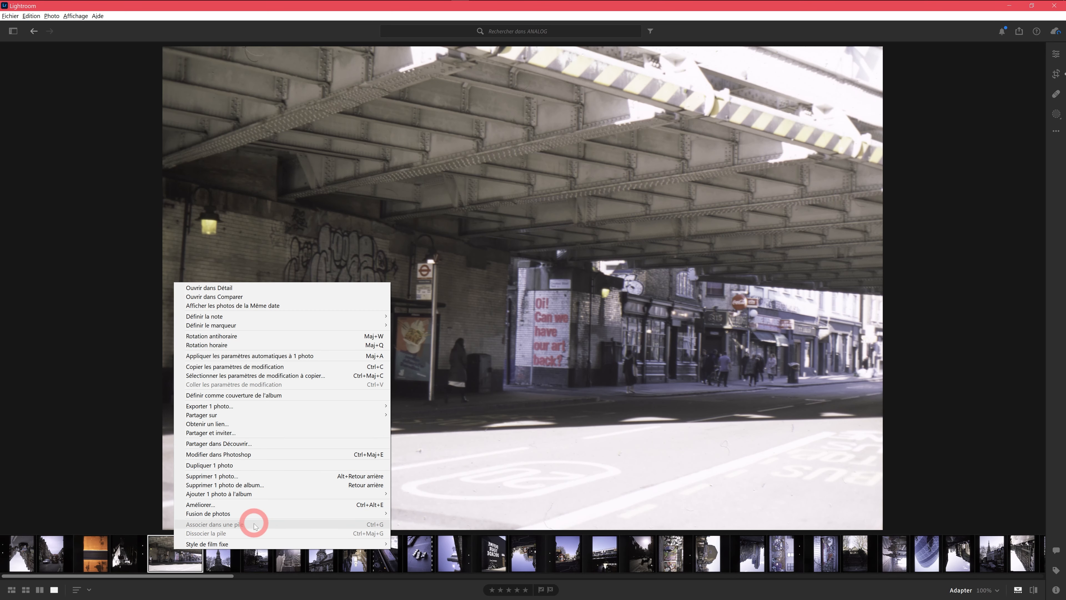
{"action": "left_click", "coordinate": [258, 504]}
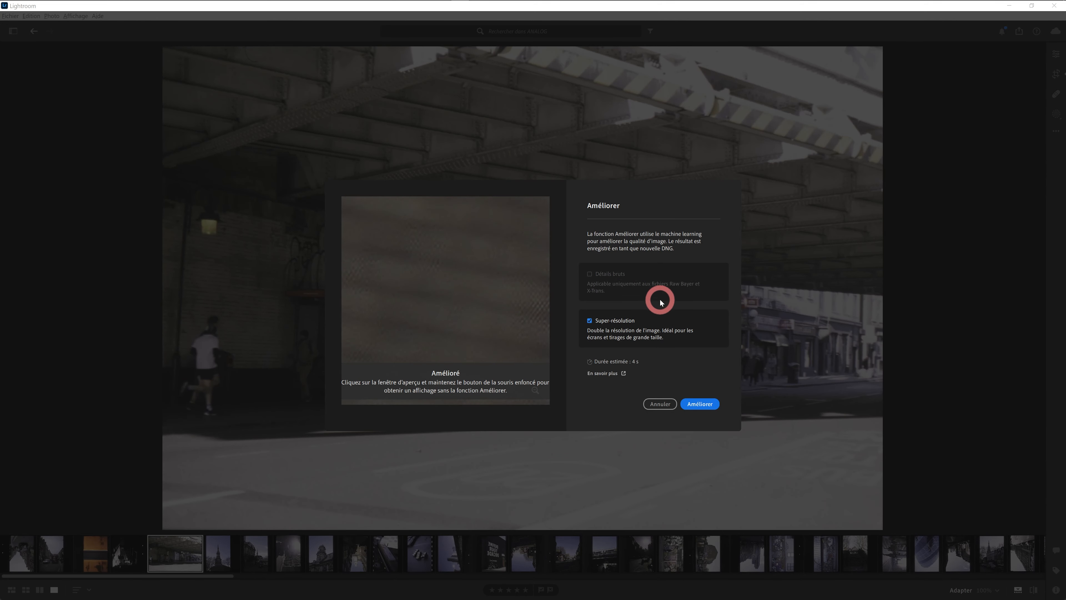
Examine the Super-résolution preview on several areas of the photo, including the brick wall and the street details
{"action": "left_click_drag", "start_coordinate": [474, 302], "coordinate": [523, 411]}
{"action": "left_click_drag", "start_coordinate": [503, 278], "coordinate": [376, 264]}
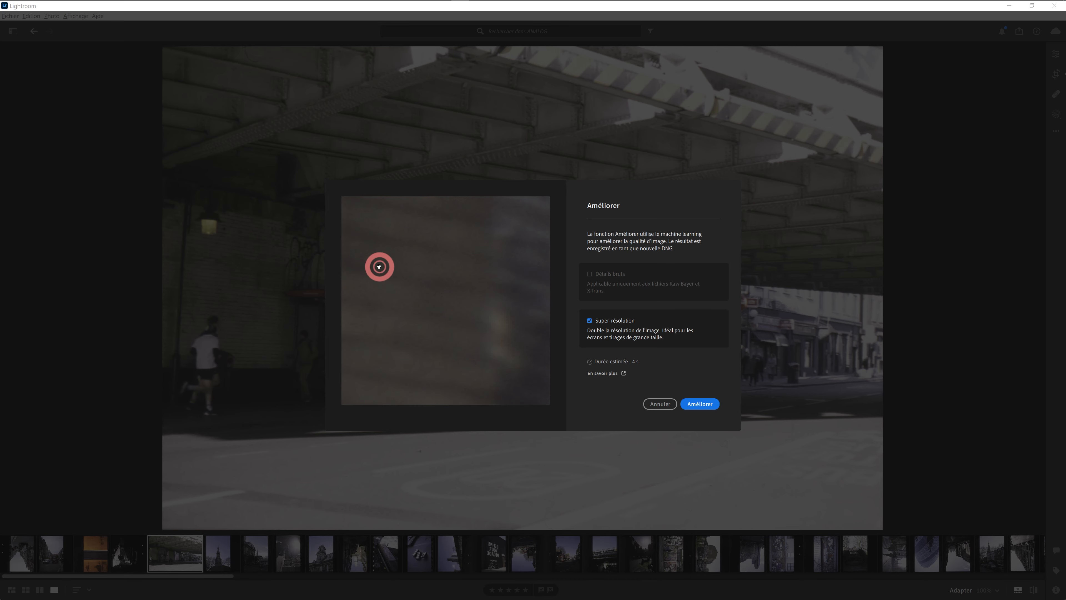
{"action": "left_click_drag", "start_coordinate": [423, 297], "coordinate": [352, 289]}
{"action": "left_click_drag", "start_coordinate": [496, 335], "coordinate": [445, 288]}
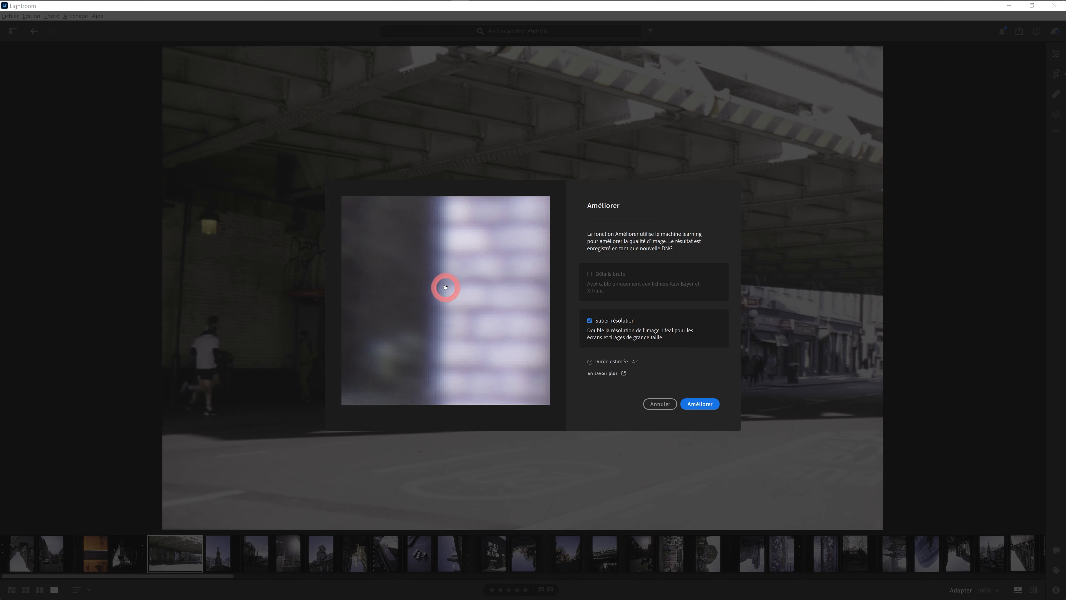
{"action": "left_click", "coordinate": [535, 390]}
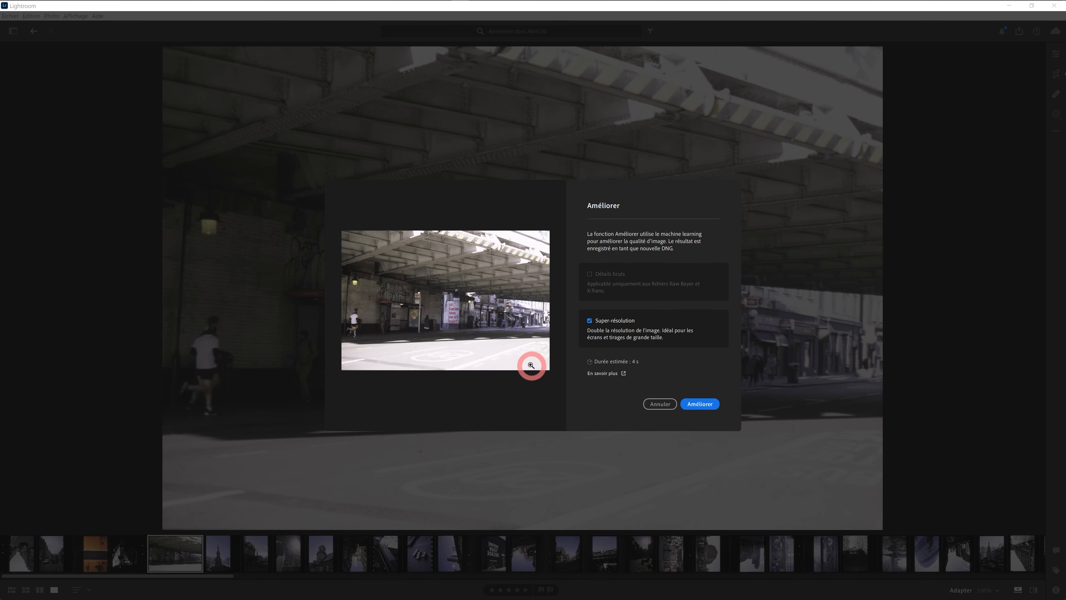
{"action": "left_click", "coordinate": [504, 310]}
{"action": "left_click_drag", "start_coordinate": [453, 340], "coordinate": [513, 224]}
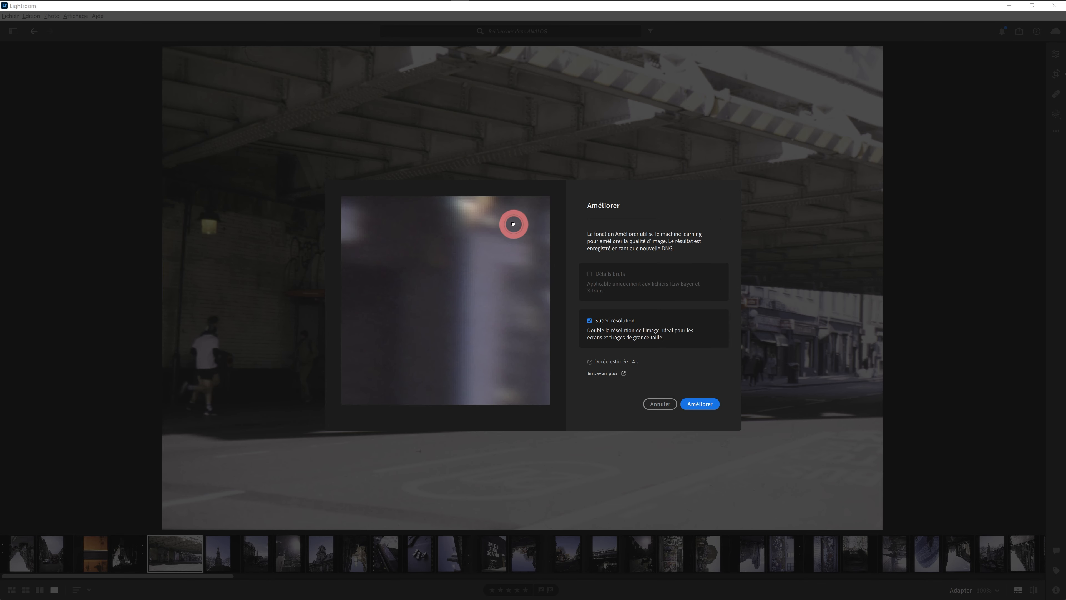
{"action": "left_click_drag", "start_coordinate": [486, 289], "coordinate": [514, 340]}
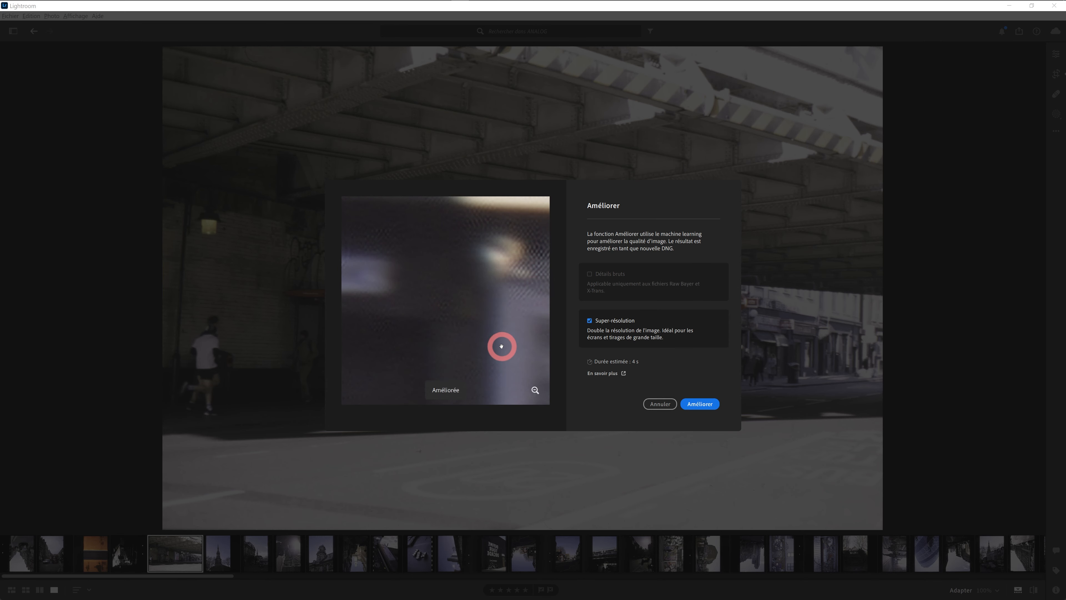
{"action": "left_click_drag", "start_coordinate": [504, 304], "coordinate": [428, 226]}
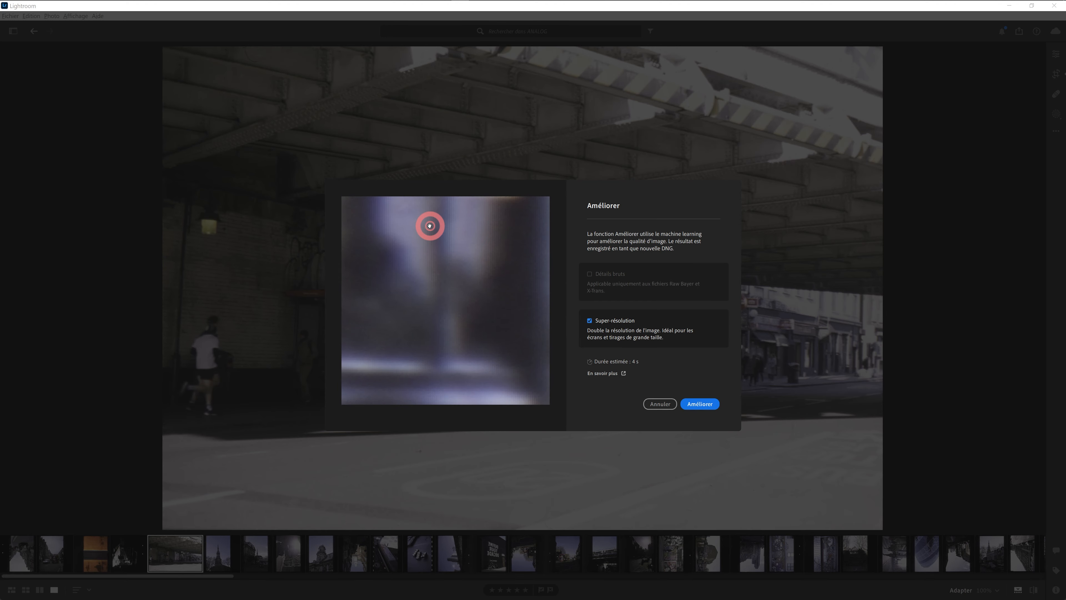
Enhance the bridge photo with Super-résolution
{"action": "left_click", "coordinate": [442, 255]}
{"action": "left_click", "coordinate": [691, 402]}
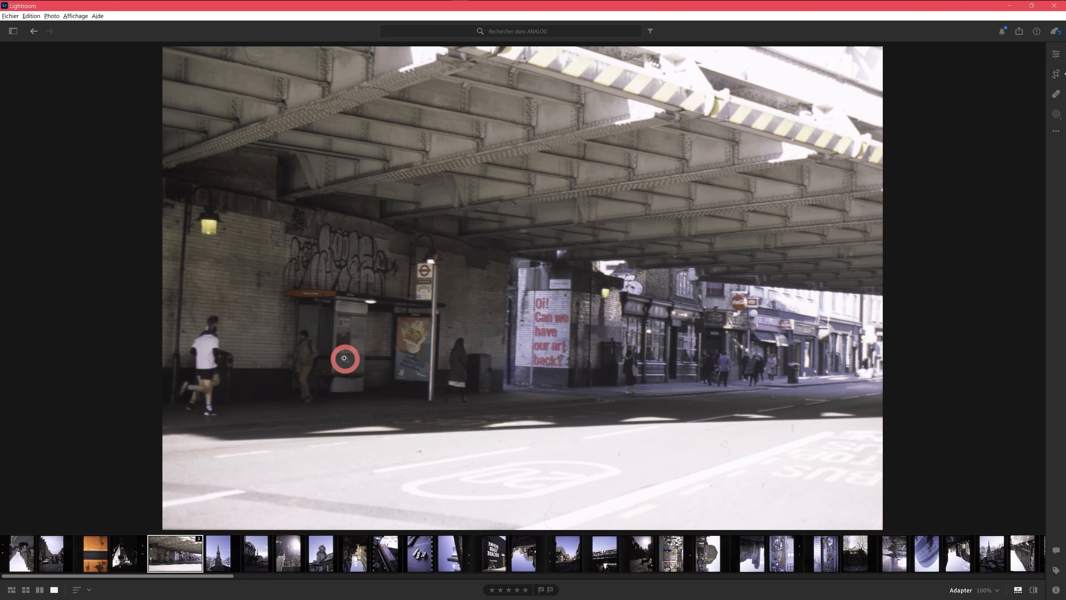
Check the enhanced photo's dimensions and file size, then inspect the wall poster and bus stop at 100%
{"action": "left_click", "coordinate": [1056, 589]}
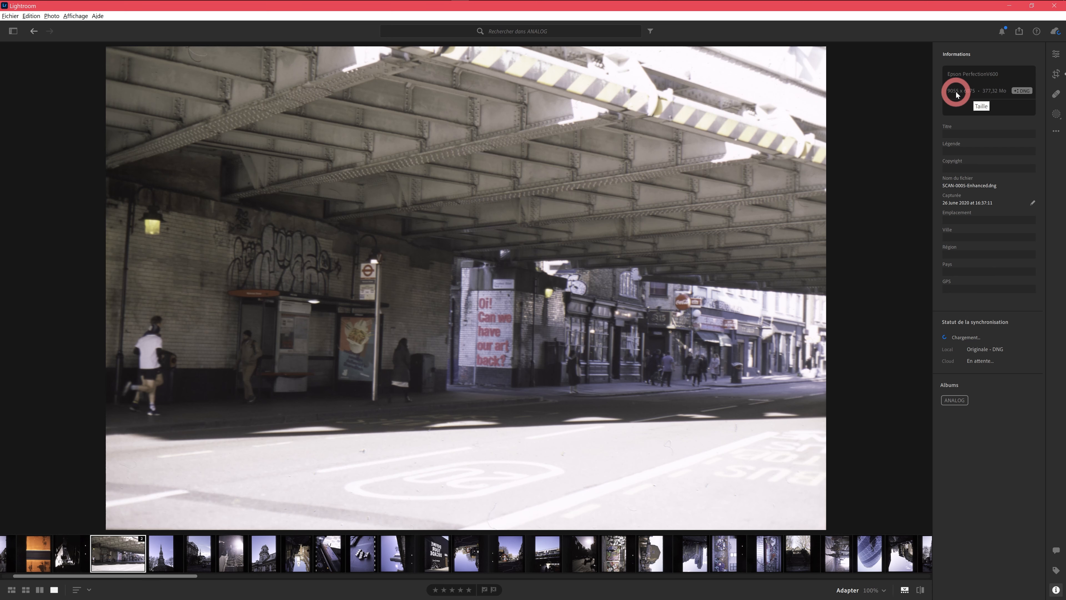
{"action": "left_click", "coordinate": [389, 307]}
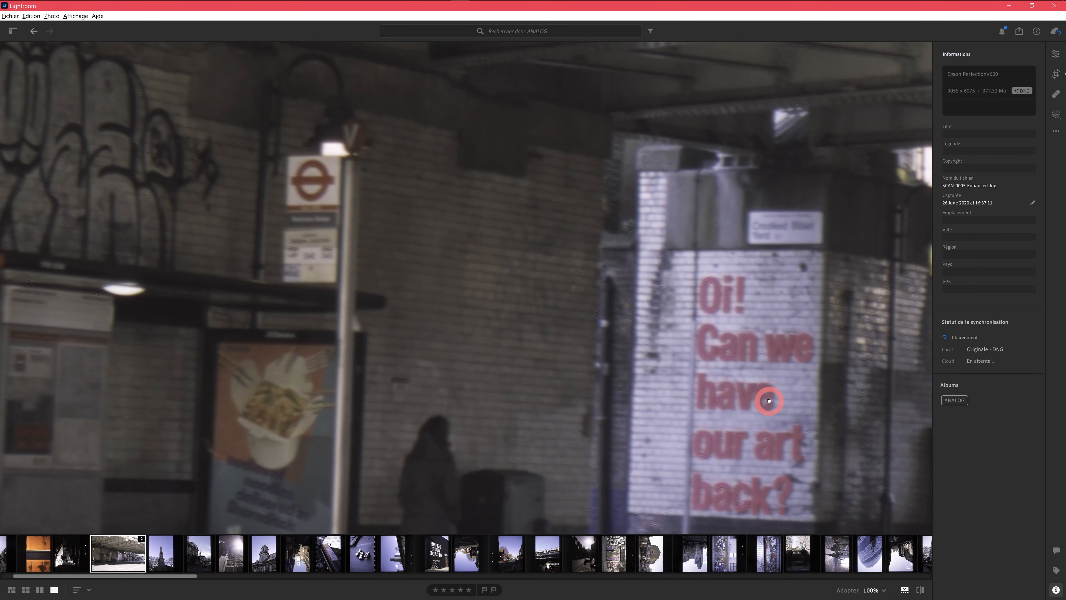
{"action": "left_click_drag", "start_coordinate": [718, 282], "coordinate": [658, 273]}
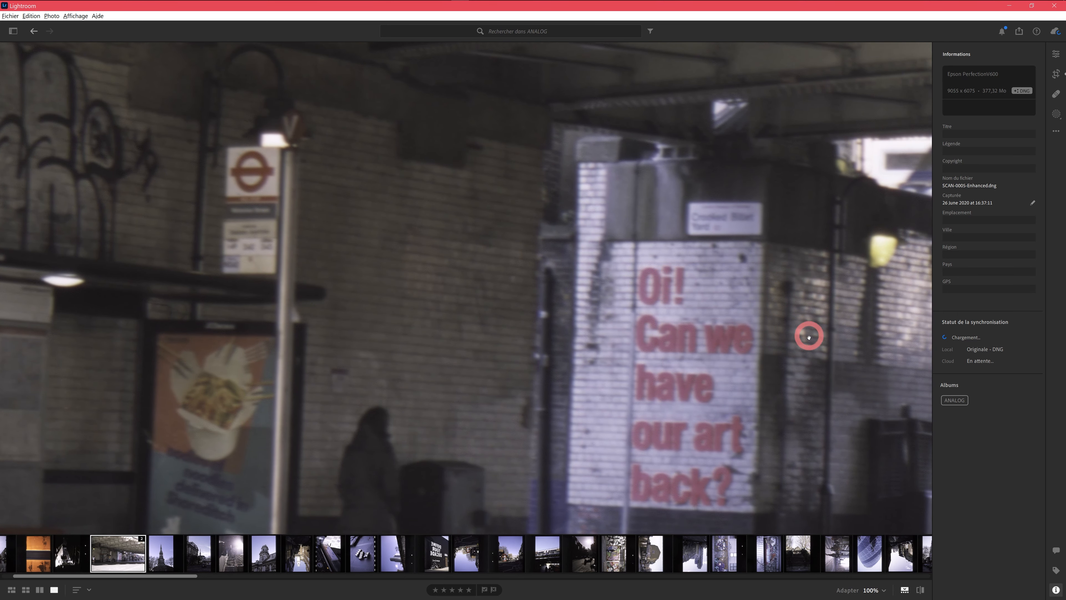
{"action": "left_click", "coordinate": [627, 295]}
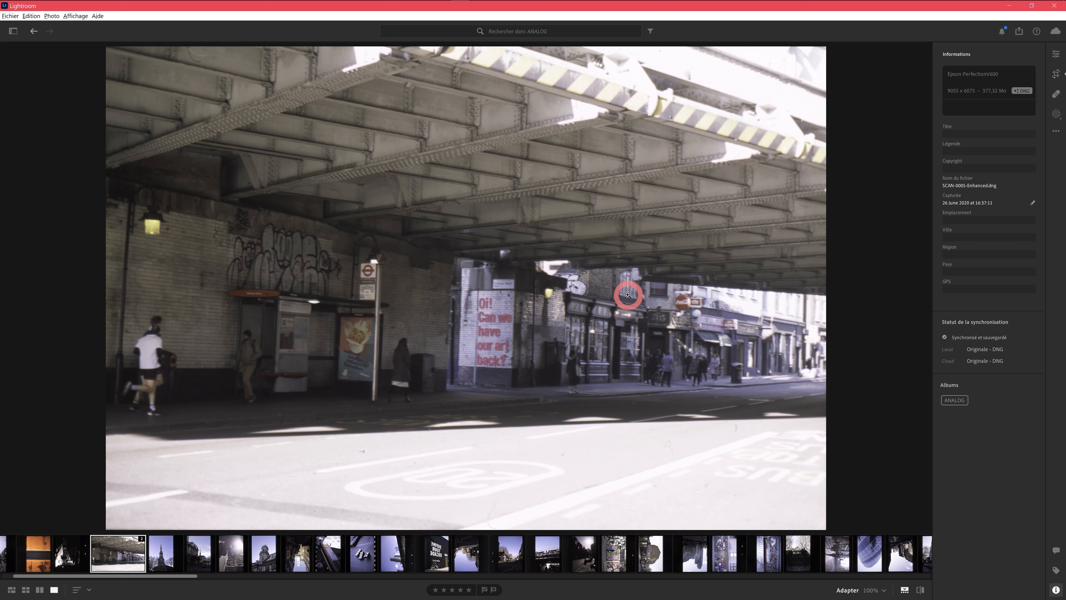
Darken the enhanced photo with highlights at about -32, shadows at about -5 and blacks at about -33
{"action": "left_click", "coordinate": [1055, 54]}
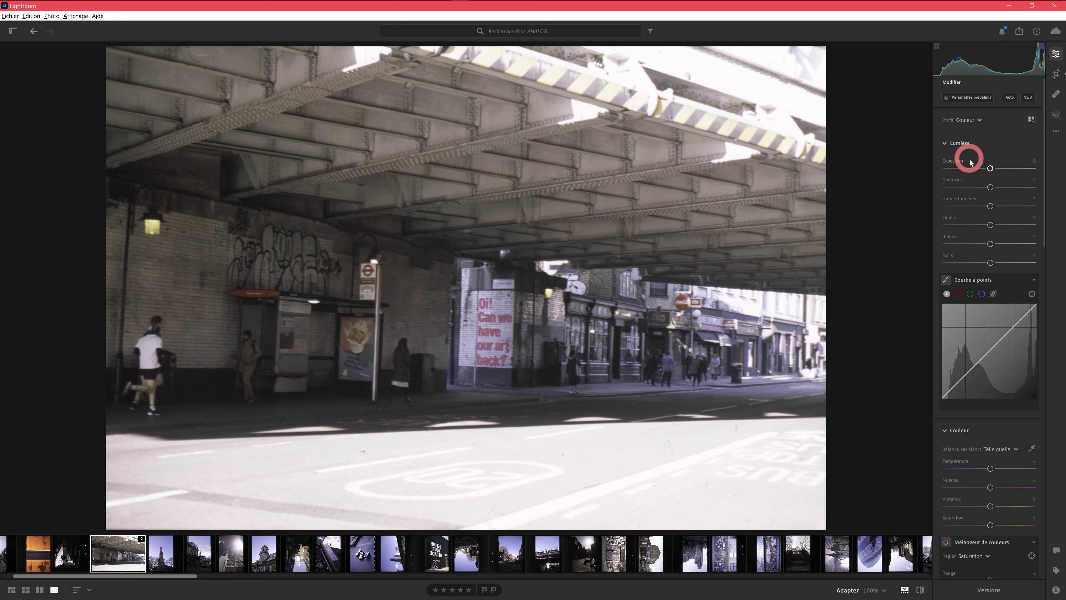
{"action": "left_click_drag", "start_coordinate": [993, 206], "coordinate": [976, 207]}
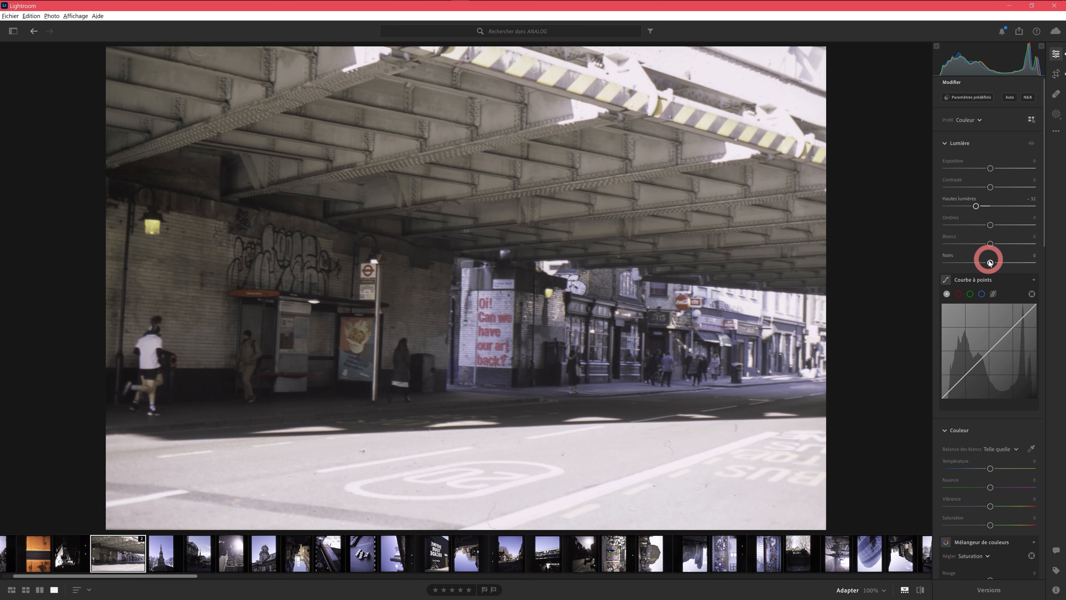
{"action": "left_click_drag", "start_coordinate": [989, 264], "coordinate": [980, 263]}
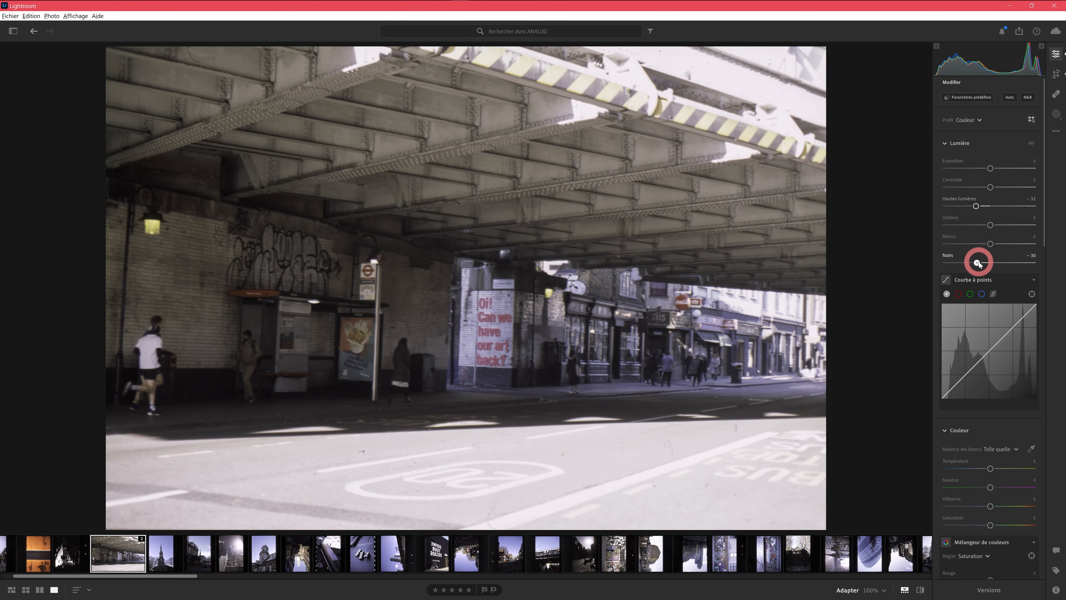
{"action": "left_click_drag", "start_coordinate": [977, 263], "coordinate": [978, 262]}
{"action": "left_click_drag", "start_coordinate": [994, 228], "coordinate": [975, 263]}
{"action": "left_click", "coordinate": [978, 262]}
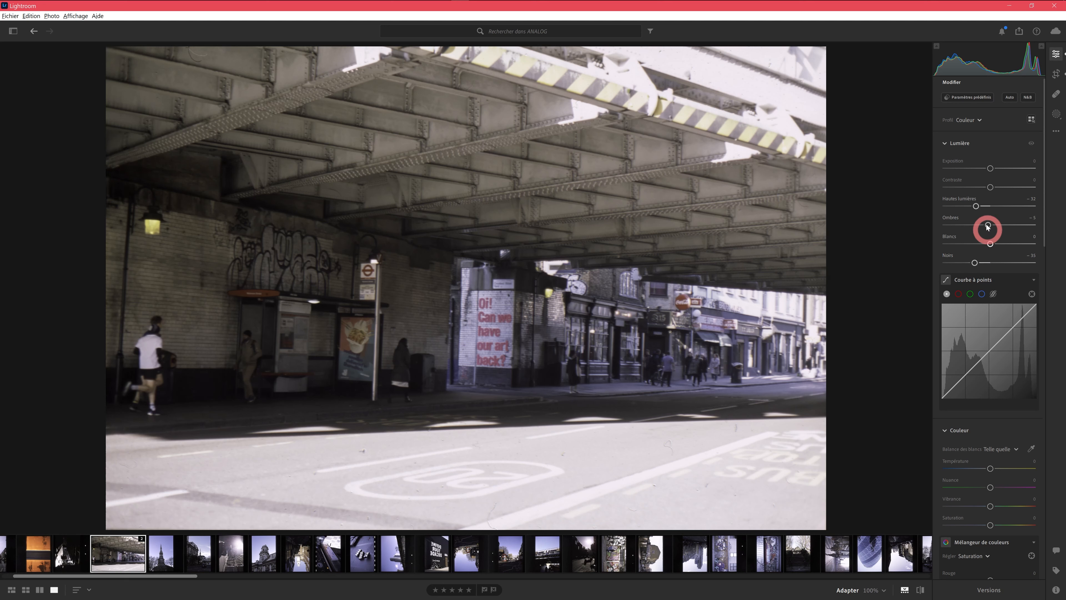
{"action": "left_click_drag", "start_coordinate": [974, 262], "coordinate": [976, 262]}
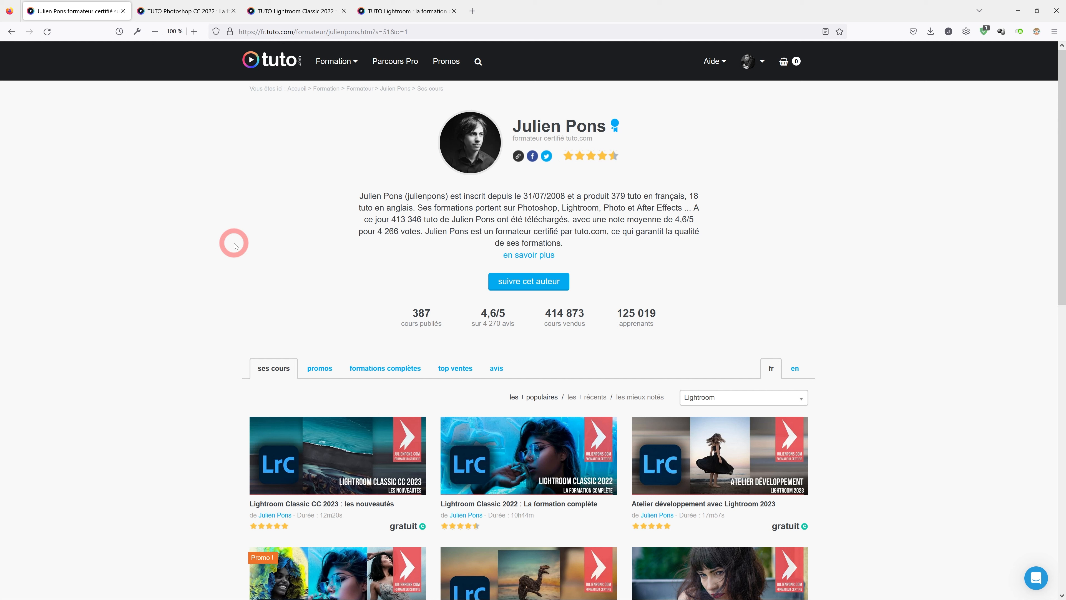
Switch to the browser and look through the trainer's Lightroom courses and the software filter on tuto.com
{"action": "left_click", "coordinate": [478, 61]}
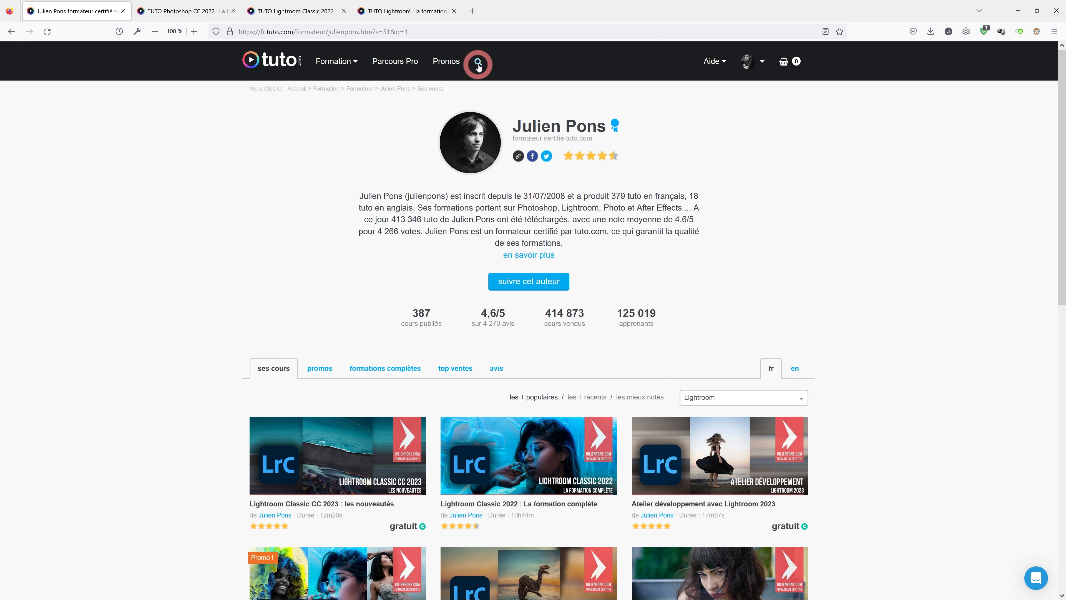
{"action": "left_click", "coordinate": [478, 63]}
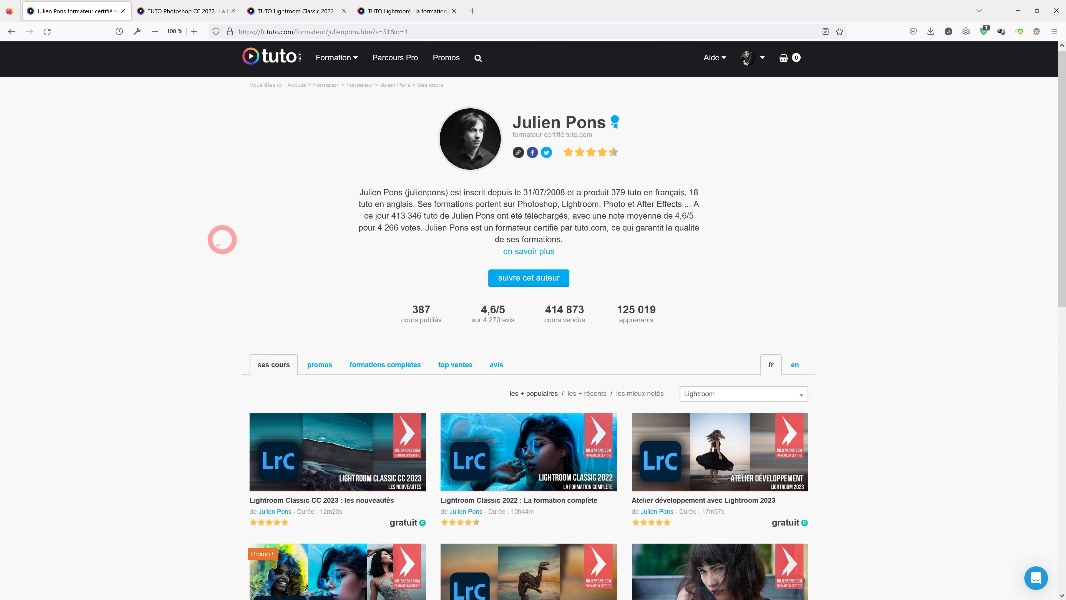
{"action": "scroll", "coordinate": [219, 238], "scroll_direction": "down", "scroll_amount": 8}
{"action": "scroll", "coordinate": [201, 250], "scroll_direction": "up", "scroll_amount": 4}
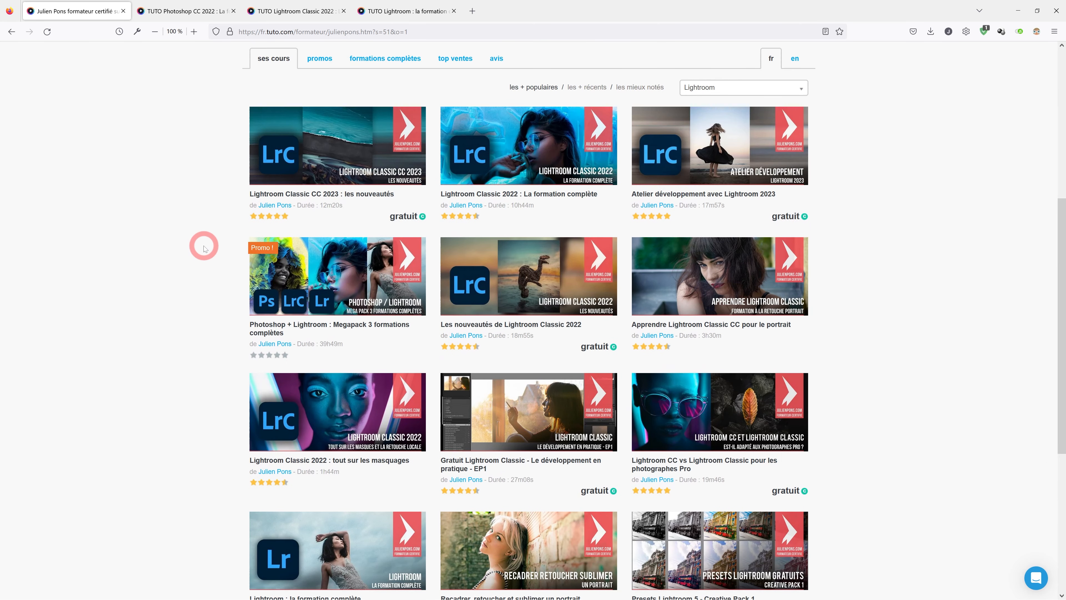
{"action": "left_click", "coordinate": [752, 89]}
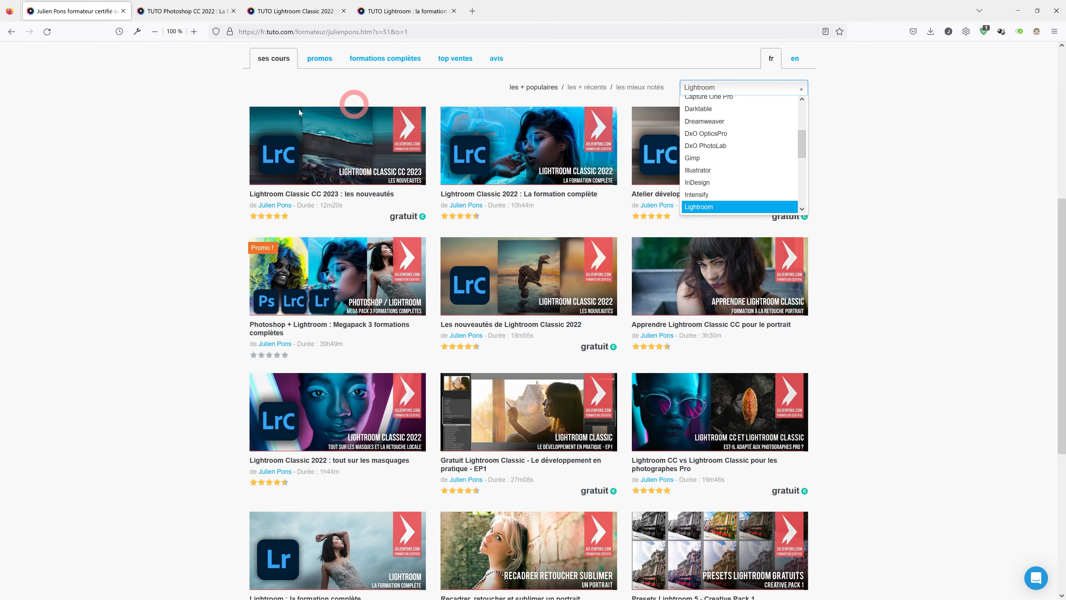
{"action": "left_click", "coordinate": [215, 132]}
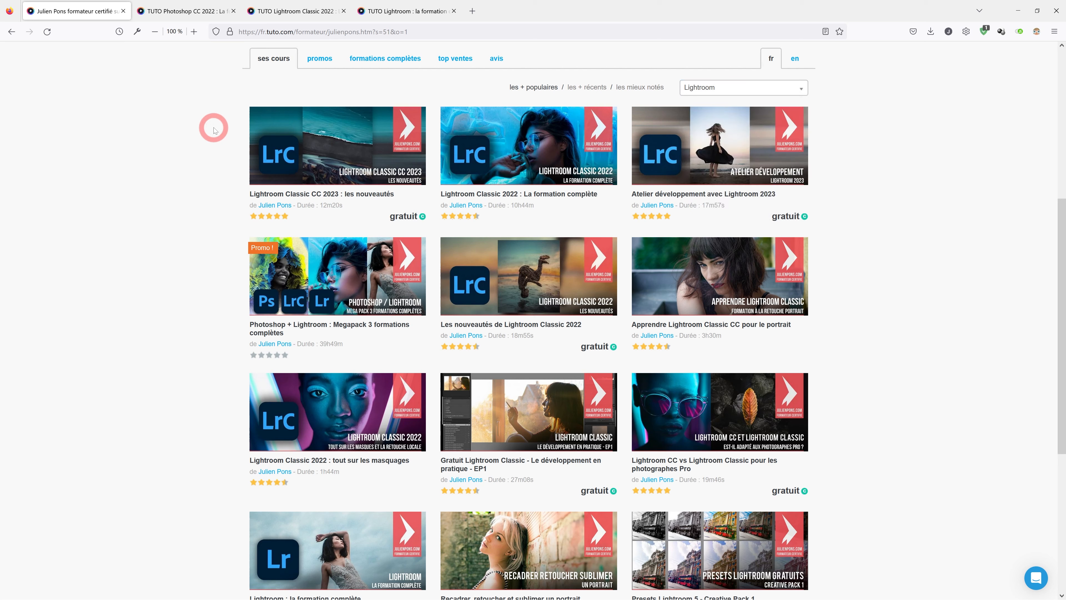
View the Photoshop CC 2022, Lightroom Classic 2022 and Lightroom course pages, and open the Photoshop + Lightroom Megapack bundle separately
{"action": "left_click", "coordinate": [209, 12]}
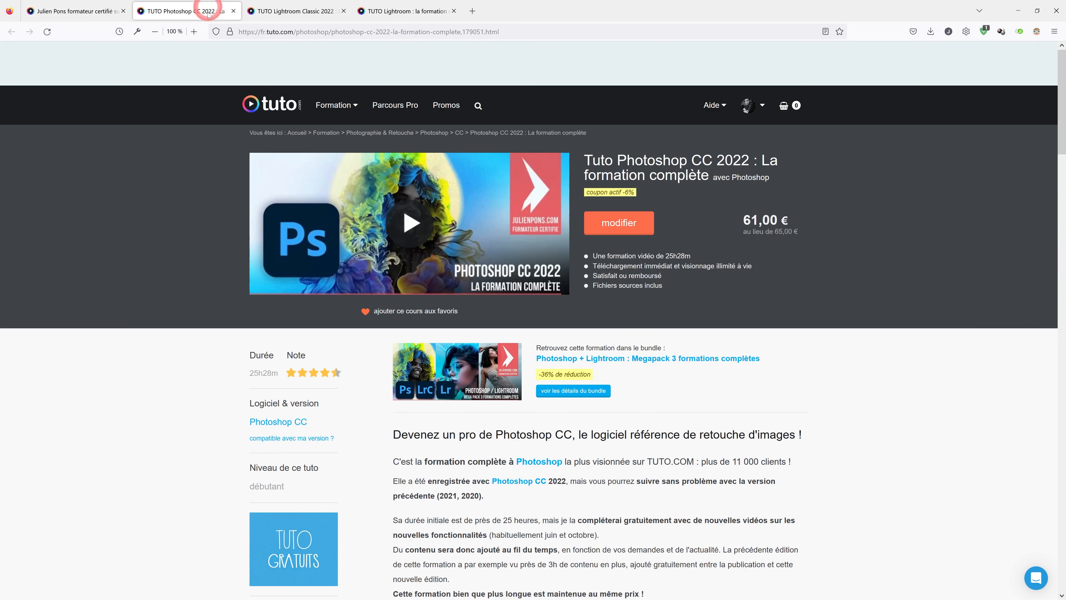
{"action": "left_click", "coordinate": [288, 17]}
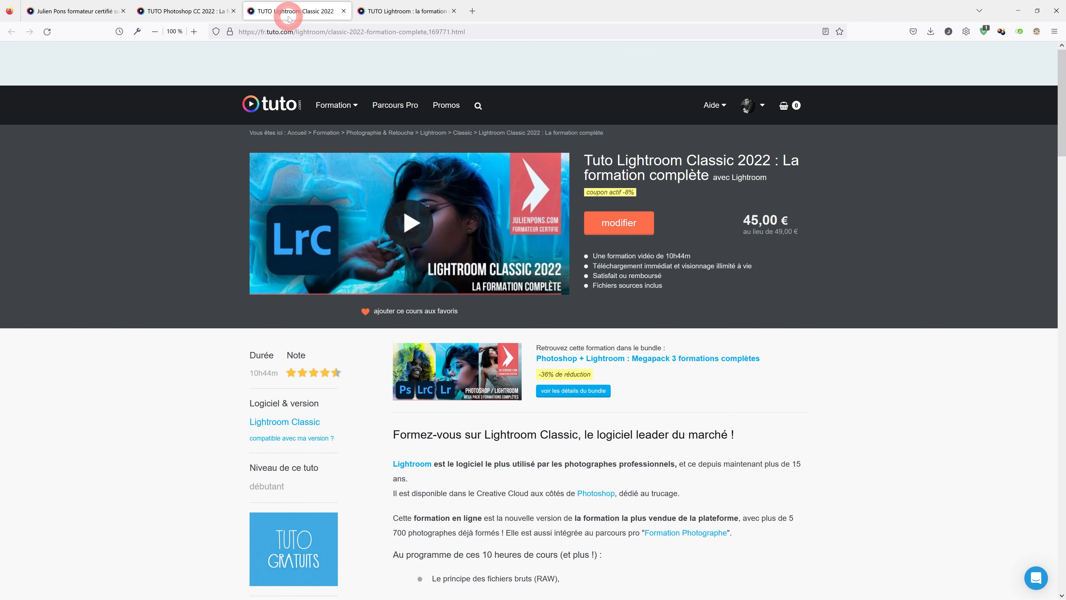
{"action": "left_click", "coordinate": [397, 17]}
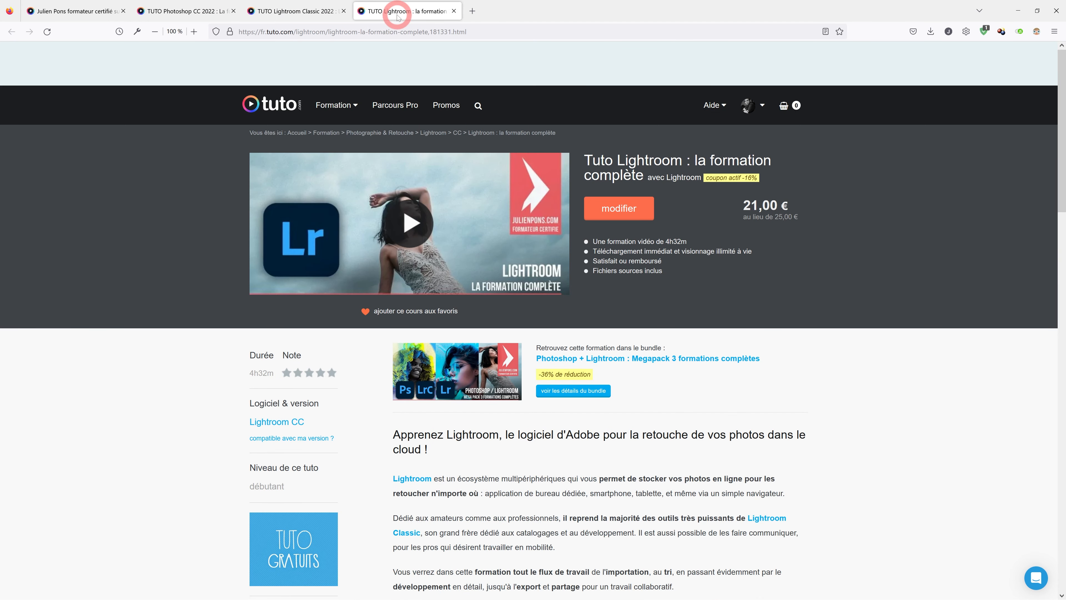
{"action": "middle_click", "coordinate": [685, 358]}
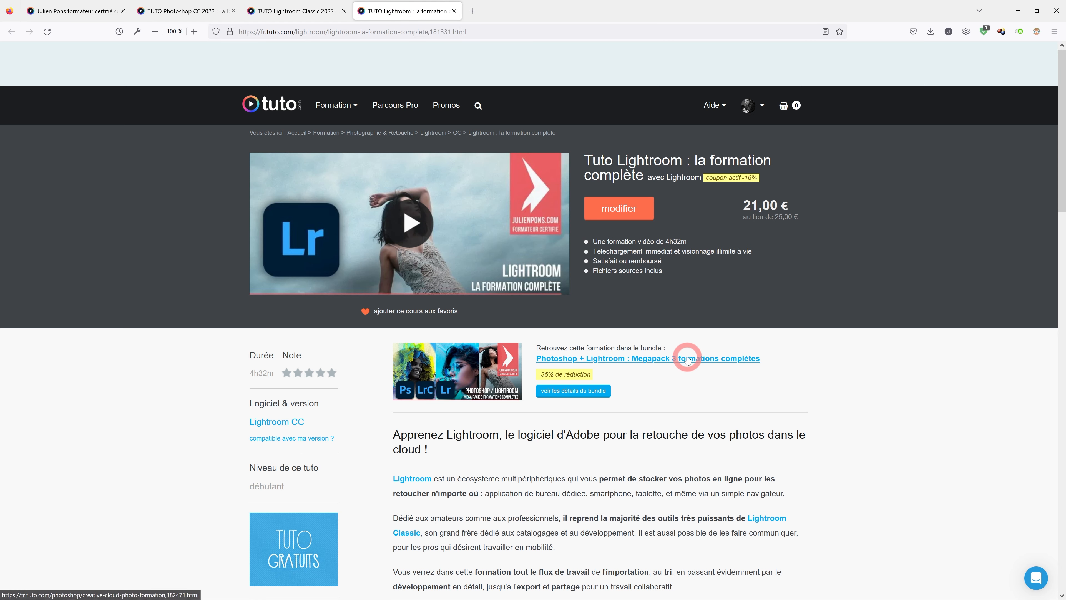
{"action": "left_click", "coordinate": [489, 11]}
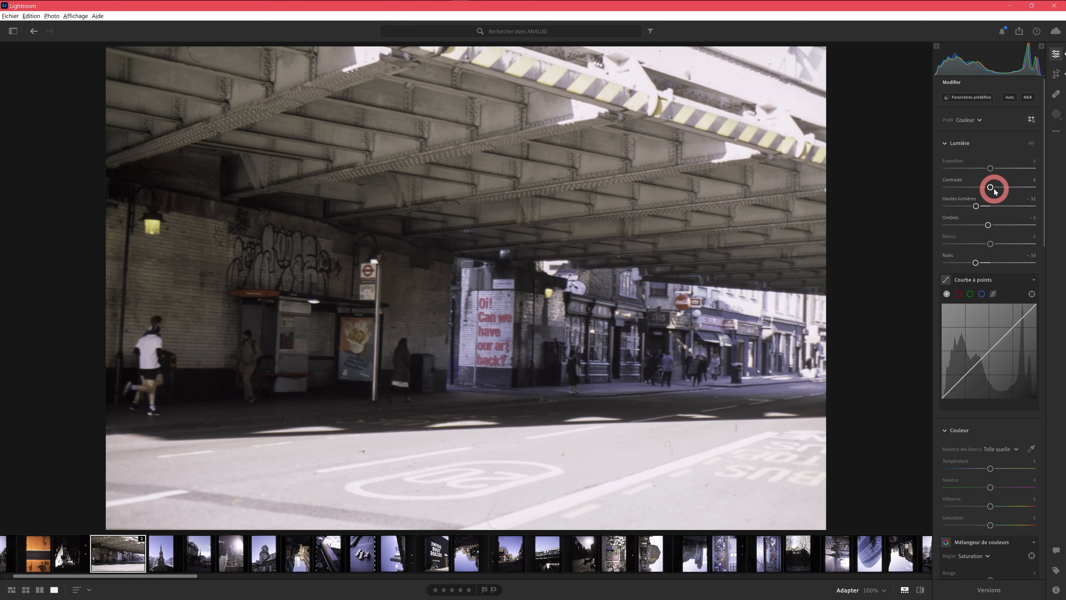
{"action": "left_click_drag", "start_coordinate": [991, 188], "coordinate": [967, 188]}
{"action": "double_click", "coordinate": [967, 188]}
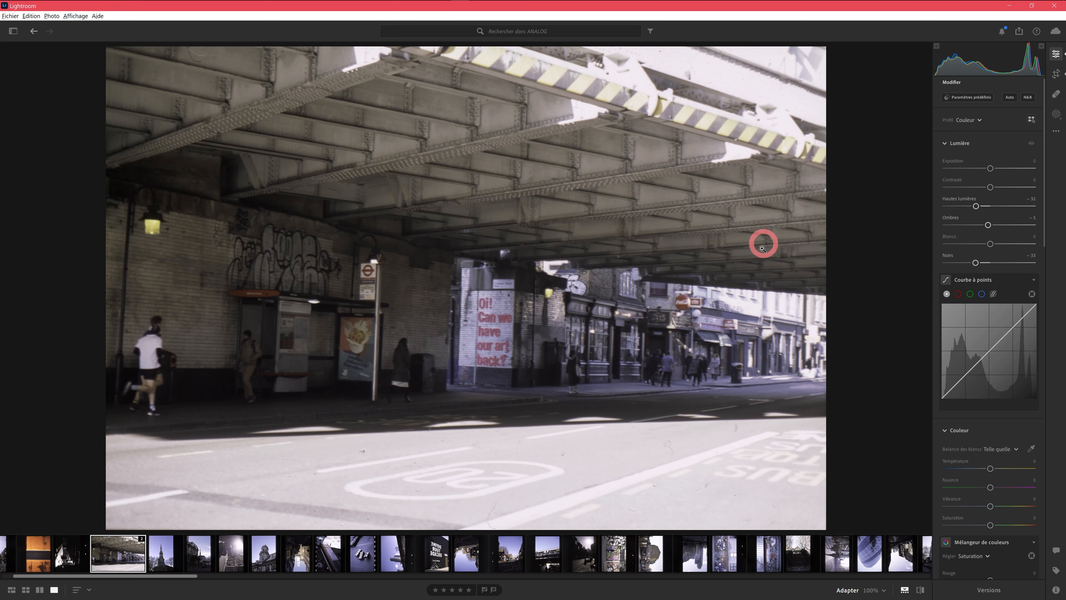
{"action": "key", "text": "Right"}
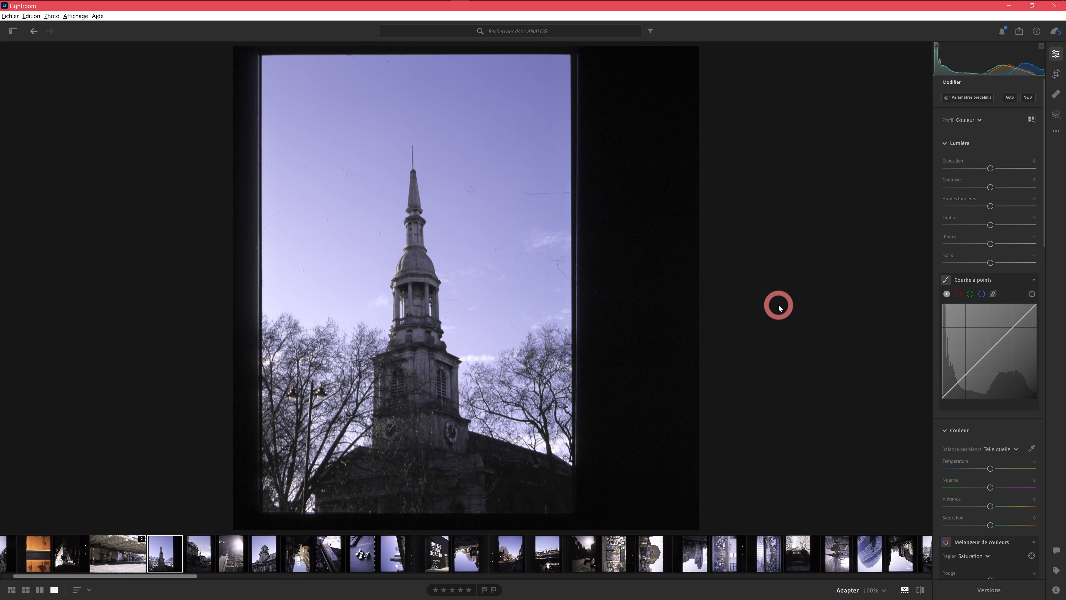
{"action": "left_click", "coordinate": [126, 551]}
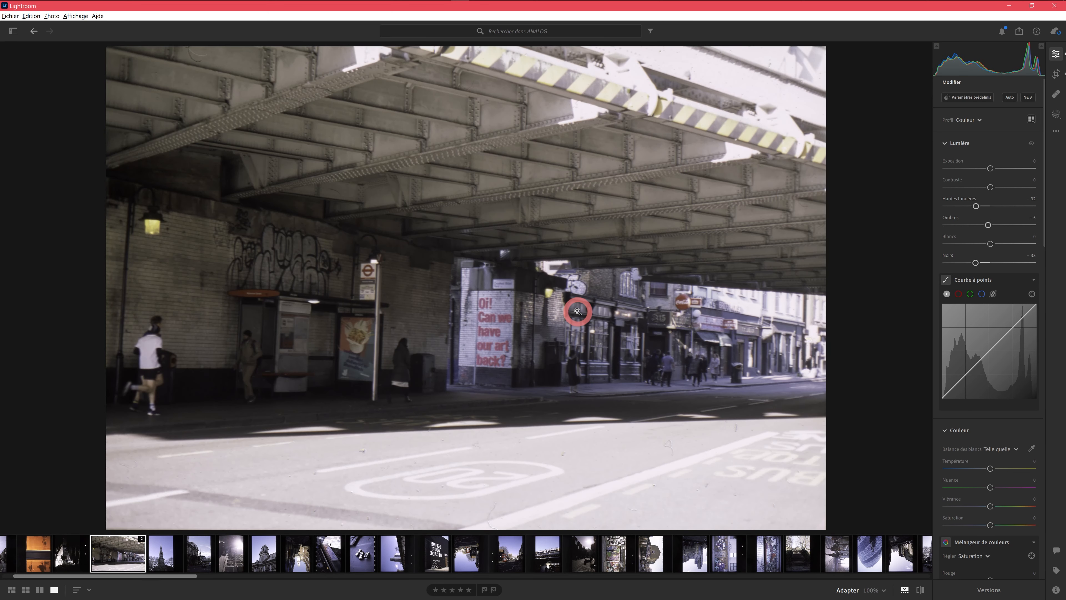
Compare the original and edited versions of the bridge photo several times
{"action": "left_click", "coordinate": [921, 590]}
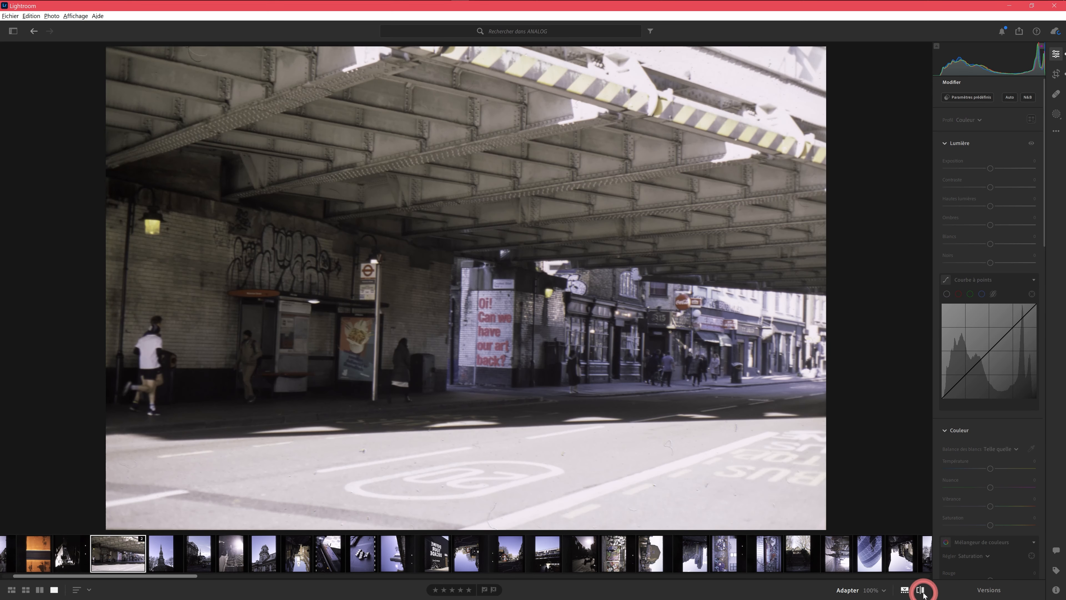
{"action": "left_click", "coordinate": [923, 592]}
{"action": "left_click", "coordinate": [923, 592]}
{"action": "left_click", "coordinate": [923, 593]}
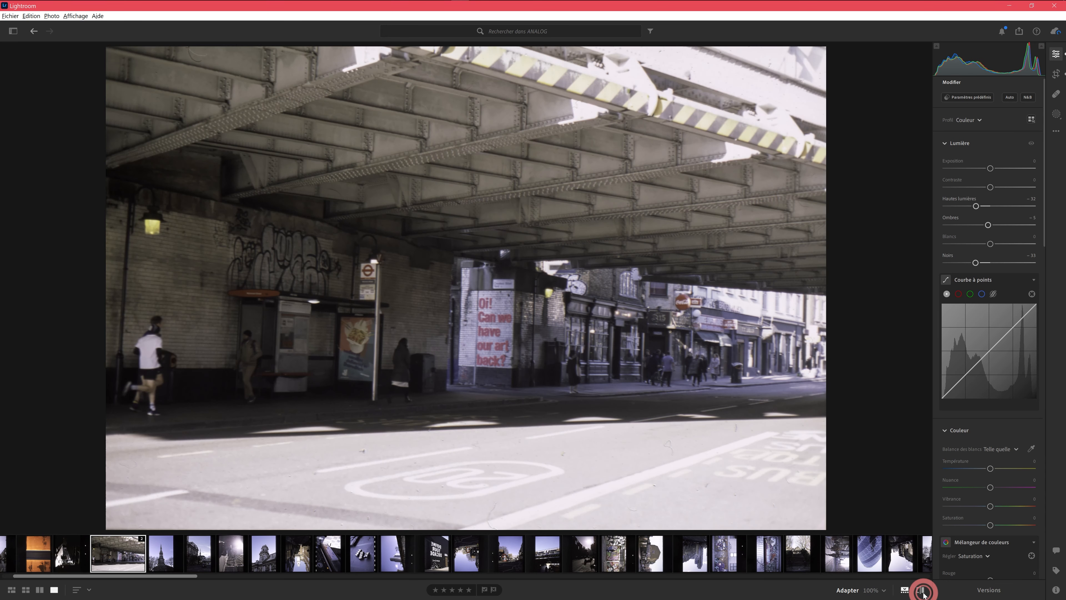
{"action": "left_click", "coordinate": [923, 593]}
{"action": "left_click", "coordinate": [923, 592]}
{"action": "left_click", "coordinate": [923, 592]}
{"action": "left_click", "coordinate": [923, 592]}
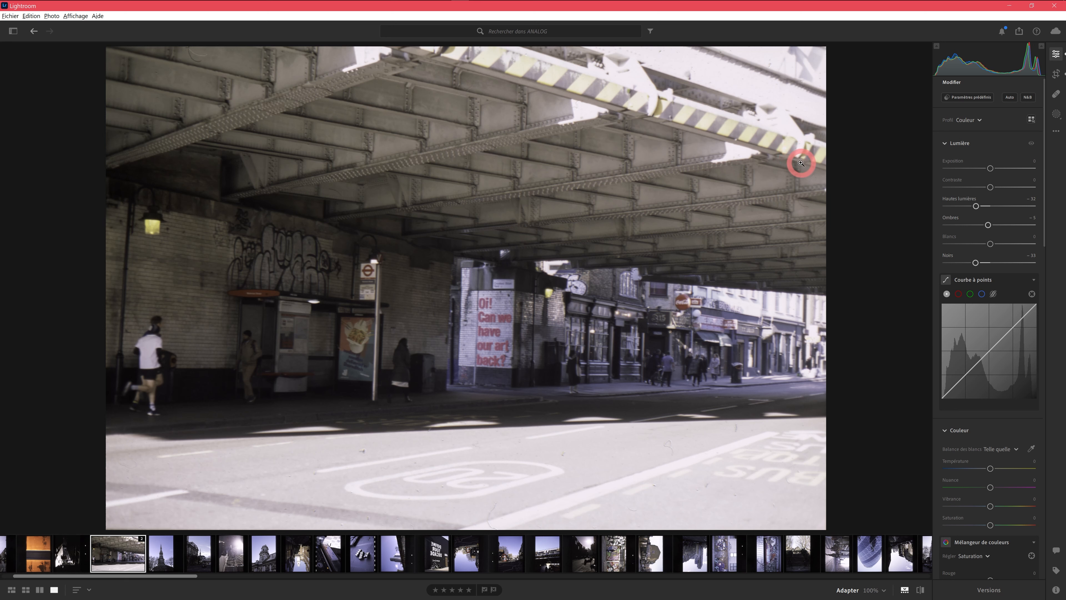
{"action": "left_click", "coordinate": [1054, 114]}
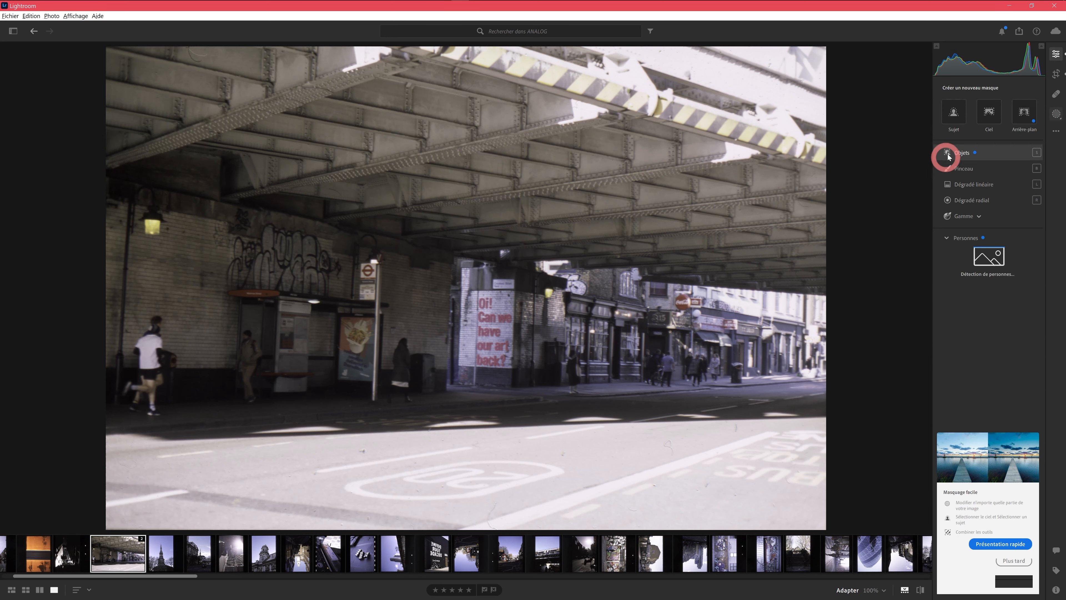
{"action": "left_click", "coordinate": [948, 154]}
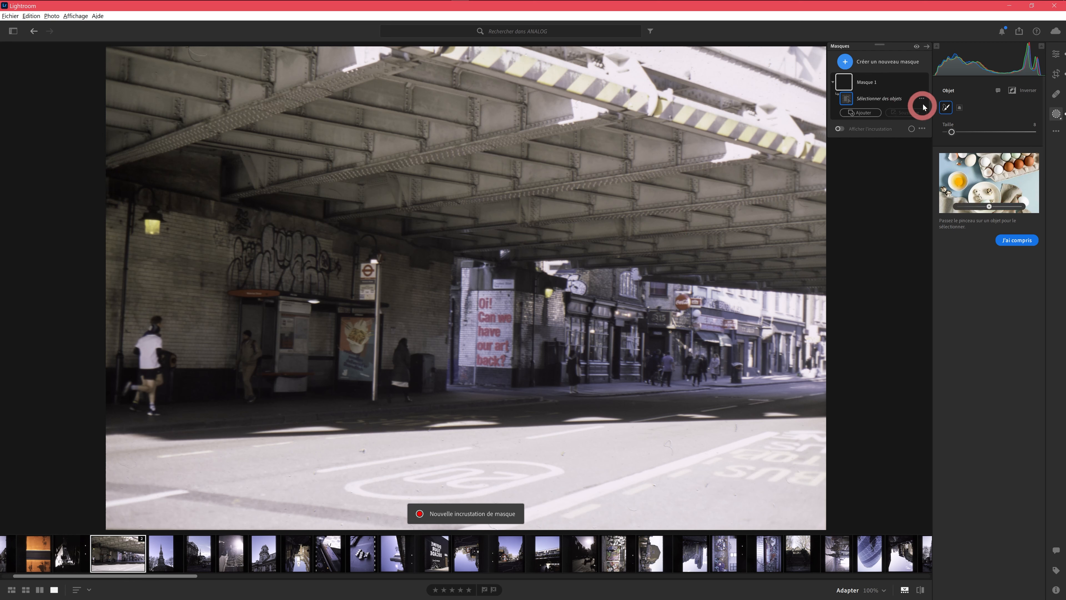
{"action": "left_click", "coordinate": [922, 101]}
{"action": "left_click", "coordinate": [933, 105]}
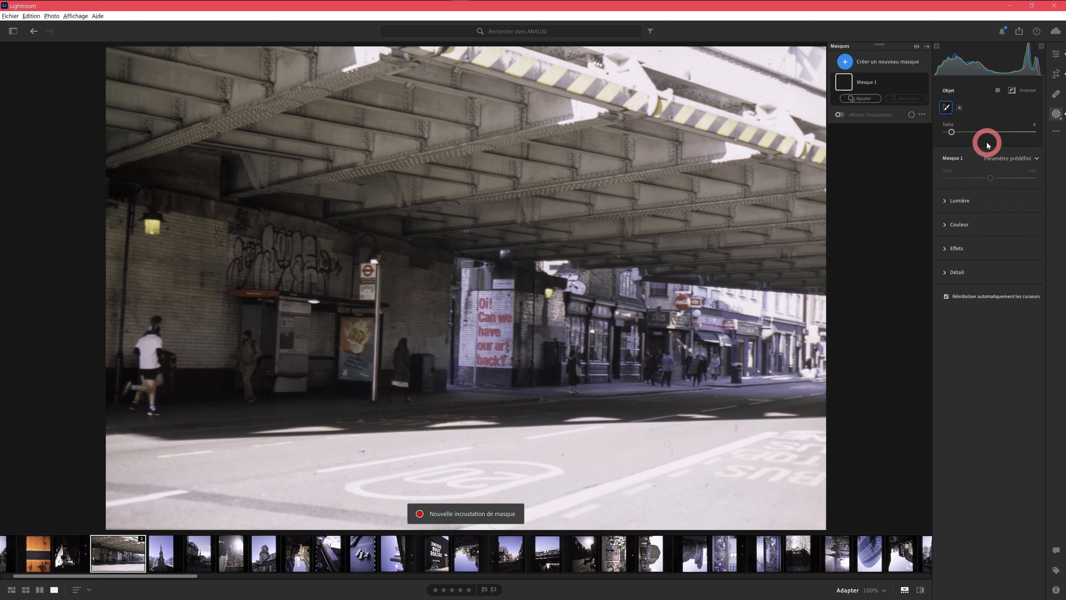
{"action": "left_click", "coordinate": [866, 79]}
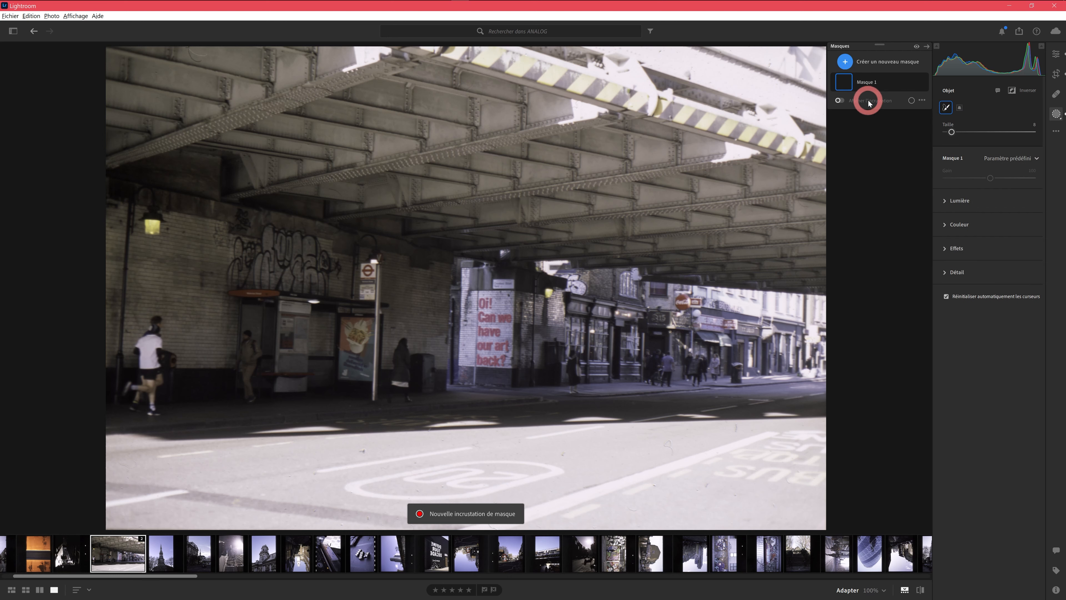
{"action": "left_click", "coordinate": [869, 85]}
{"action": "right_click", "coordinate": [876, 85]}
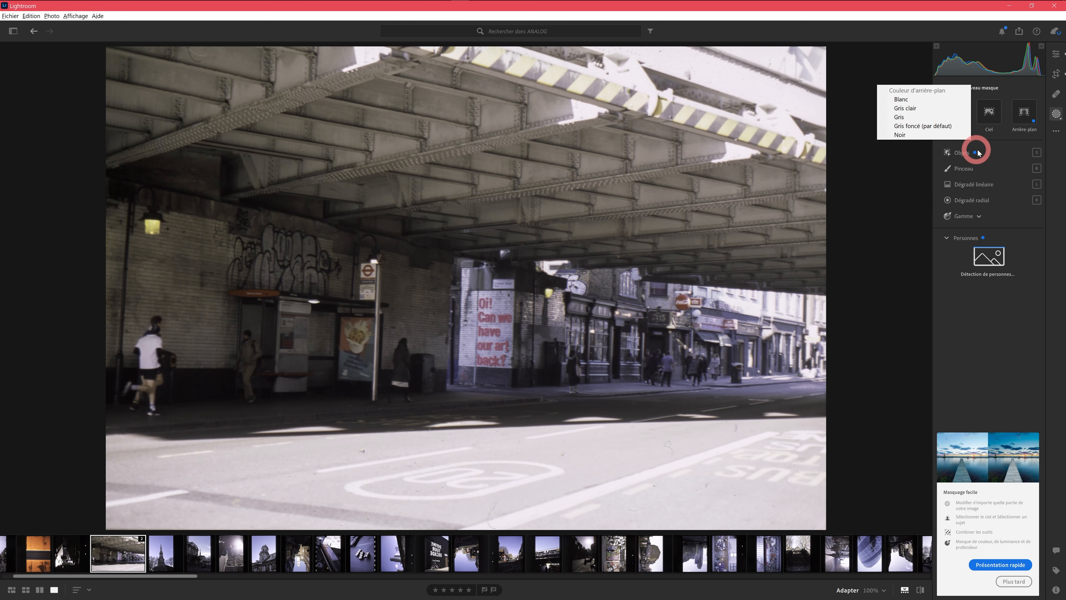
Create a brush mask and paint it over the sunlit road across the full width of the foreground
{"action": "left_click", "coordinate": [975, 169]}
{"action": "left_click", "coordinate": [968, 167]}
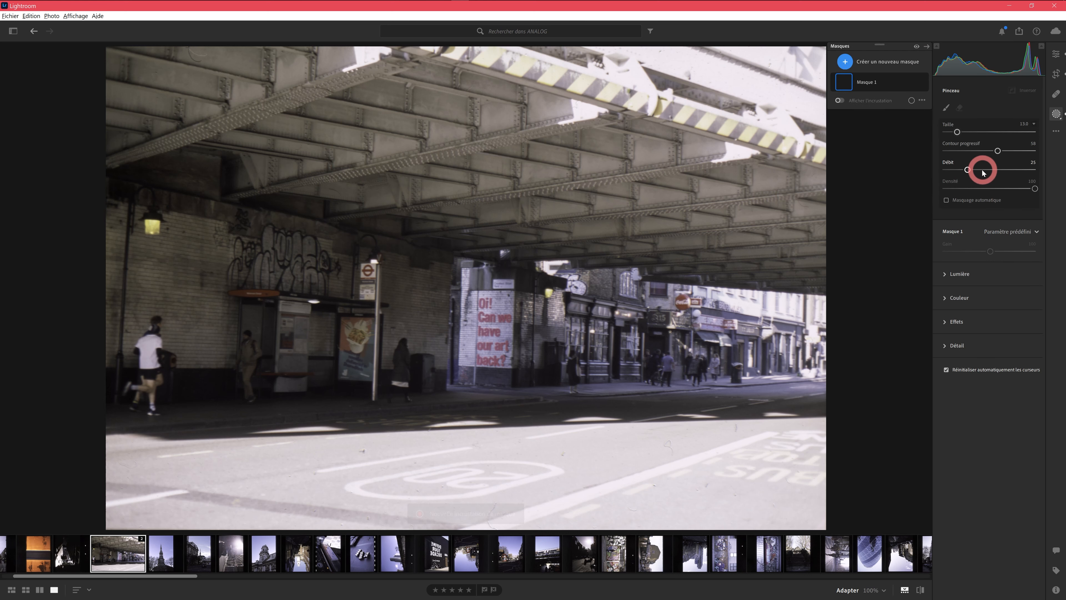
{"action": "scroll", "coordinate": [184, 494], "scroll_direction": "up", "scroll_amount": 7}
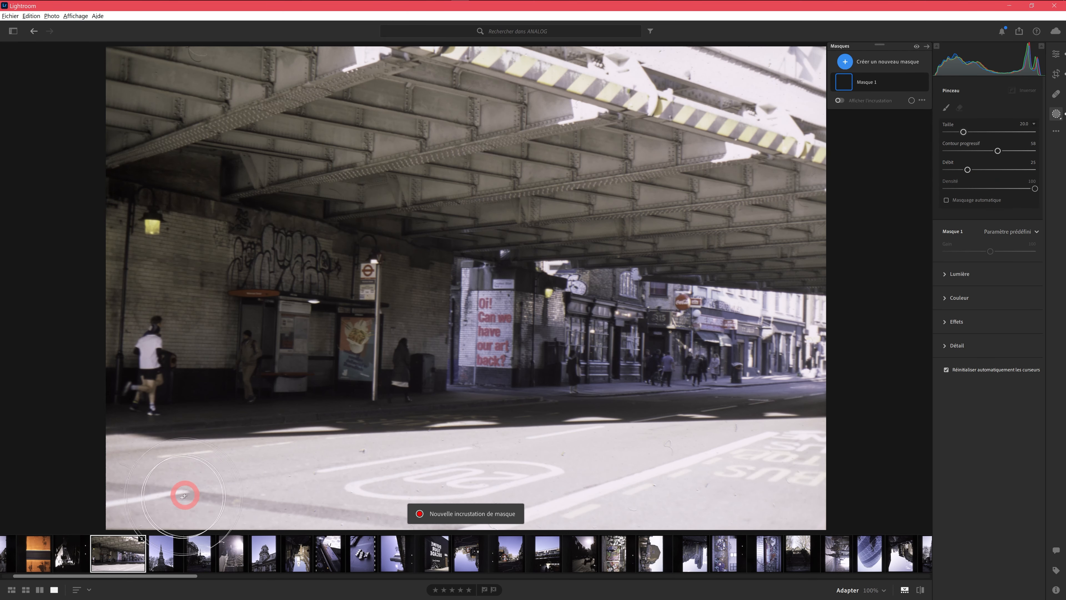
{"action": "mouse_move", "coordinate": [144, 488]}
{"action": "left_mouse_down"}
{"action": "mouse_move", "coordinate": [317, 467]}
{"action": "mouse_move", "coordinate": [835, 452]}
{"action": "mouse_move", "coordinate": [440, 506]}
{"action": "mouse_move", "coordinate": [126, 501]}
{"action": "mouse_move", "coordinate": [878, 494]}
{"action": "left_mouse_up"}
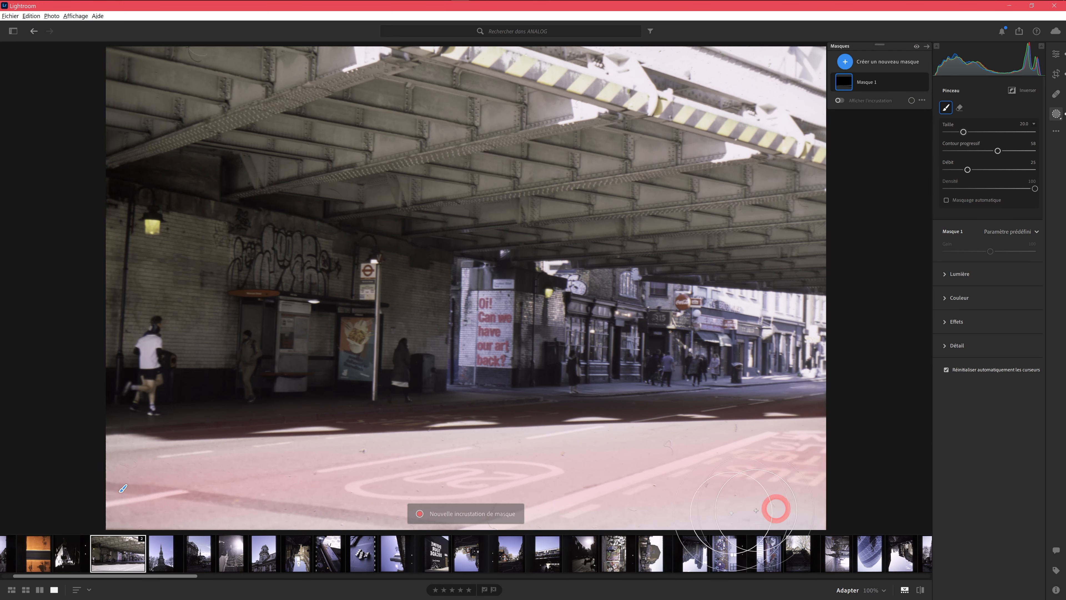
{"action": "mouse_move", "coordinate": [775, 509]}
{"action": "left_mouse_down"}
{"action": "mouse_move", "coordinate": [496, 501]}
{"action": "mouse_move", "coordinate": [192, 528]}
{"action": "left_mouse_up"}
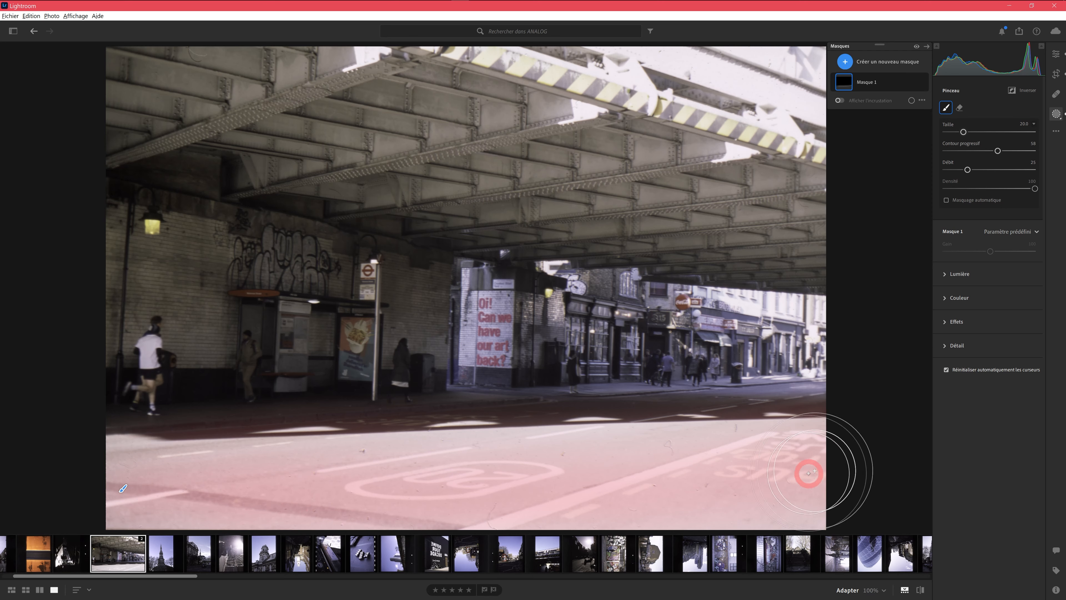
{"action": "mouse_move", "coordinate": [809, 472]}
{"action": "left_mouse_down"}
{"action": "mouse_move", "coordinate": [357, 546]}
{"action": "mouse_move", "coordinate": [48, 534]}
{"action": "left_mouse_up"}
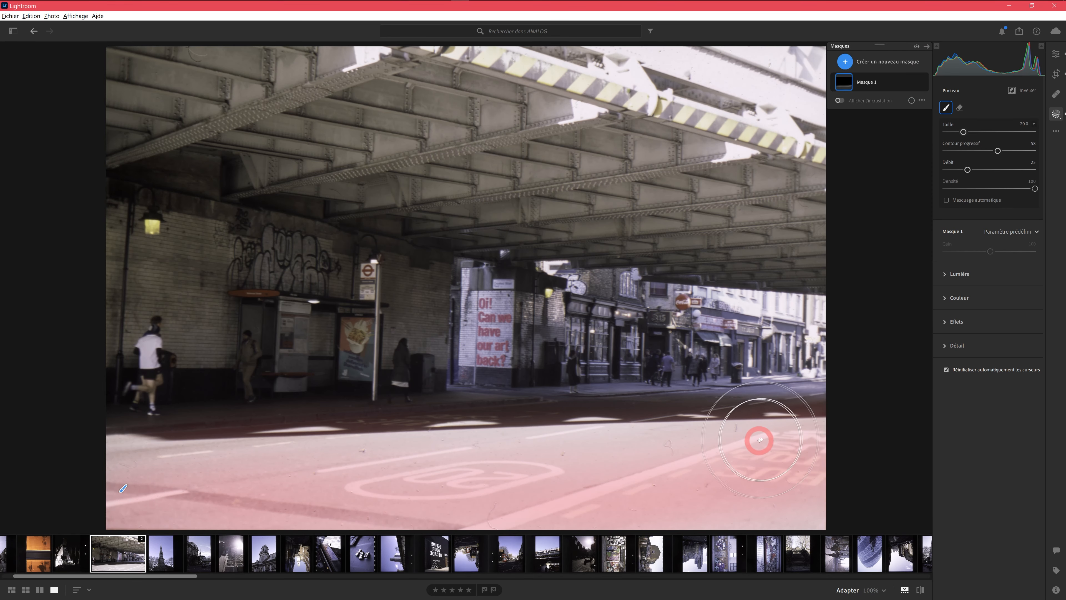
{"action": "mouse_move", "coordinate": [712, 509]}
{"action": "left_mouse_down"}
{"action": "mouse_move", "coordinate": [880, 507]}
{"action": "mouse_move", "coordinate": [315, 492]}
{"action": "mouse_move", "coordinate": [776, 451]}
{"action": "mouse_move", "coordinate": [146, 507]}
{"action": "mouse_move", "coordinate": [157, 512]}
{"action": "left_mouse_up"}
{"action": "left_click_drag", "start_coordinate": [863, 489], "coordinate": [655, 498]}
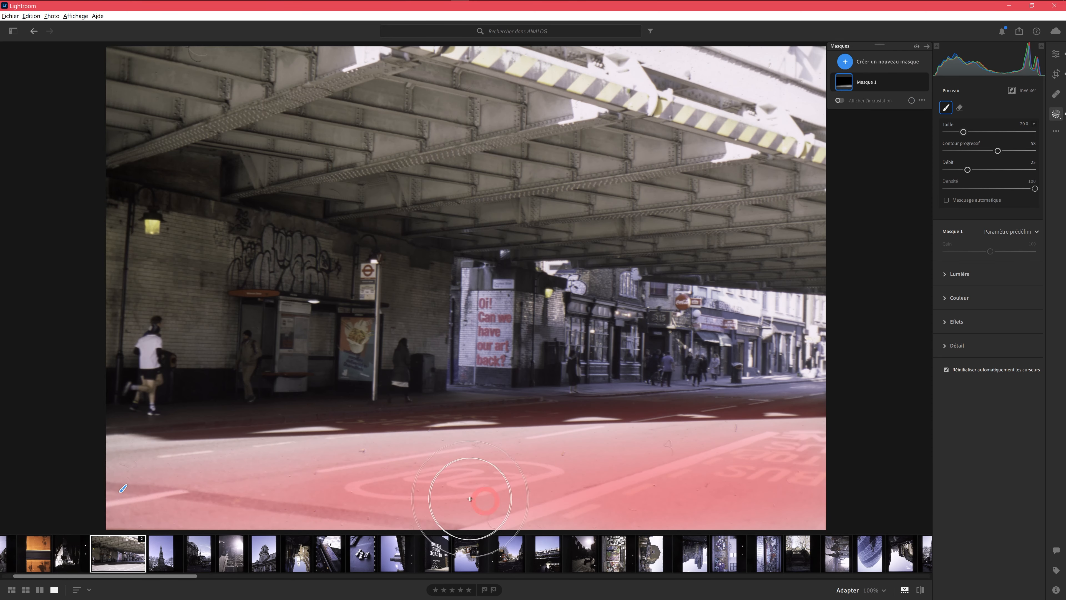
{"action": "left_click_drag", "start_coordinate": [197, 496], "coordinate": [886, 480]}
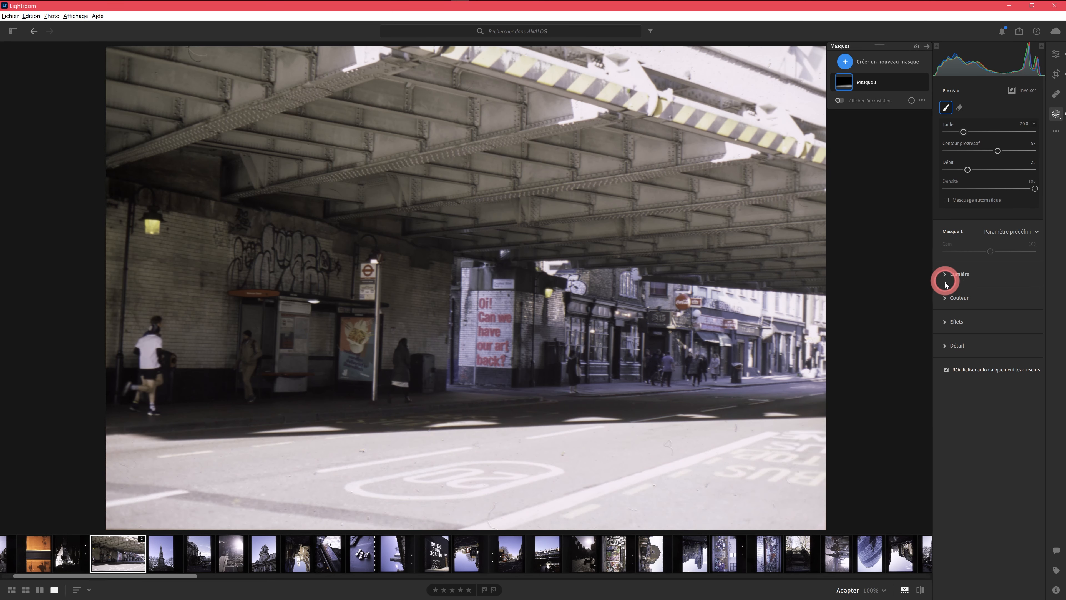
Set the road mask's highlights to about -57
{"action": "left_click", "coordinate": [924, 277]}
{"action": "left_click_drag", "start_coordinate": [991, 337], "coordinate": [961, 340]}
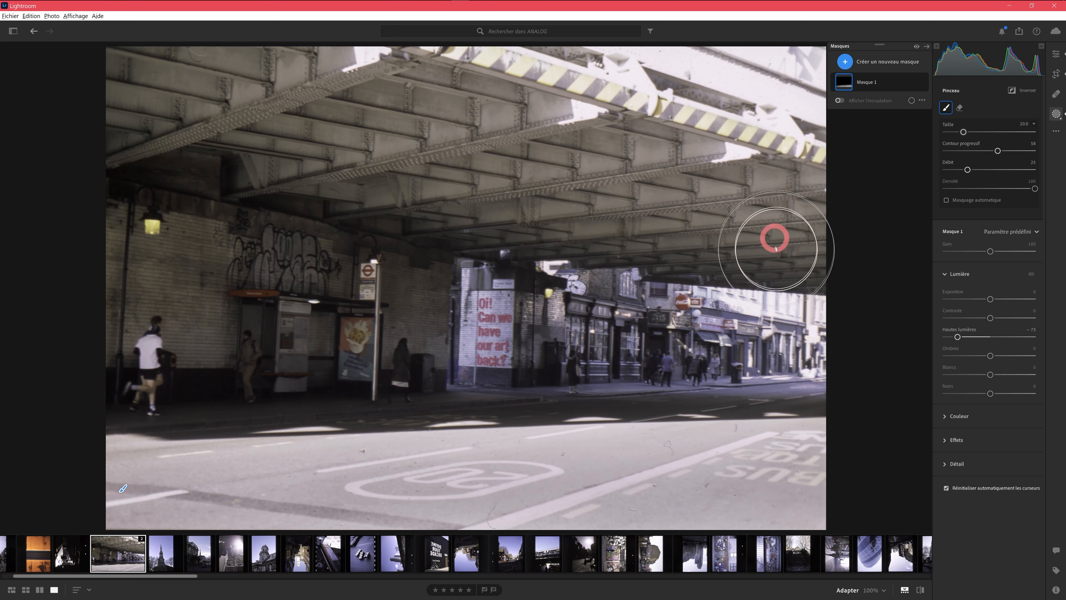
{"action": "left_click_drag", "start_coordinate": [960, 338], "coordinate": [963, 342]}
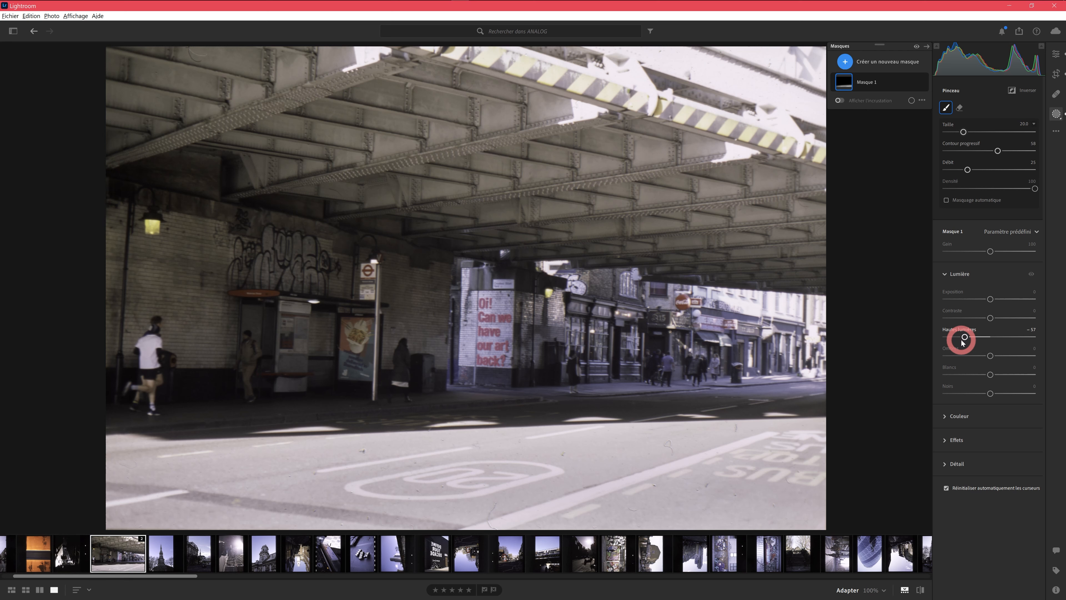
Remove a dust spot on the sunlit road above the long white lane line with content-aware removal
{"action": "left_click", "coordinate": [1055, 93]}
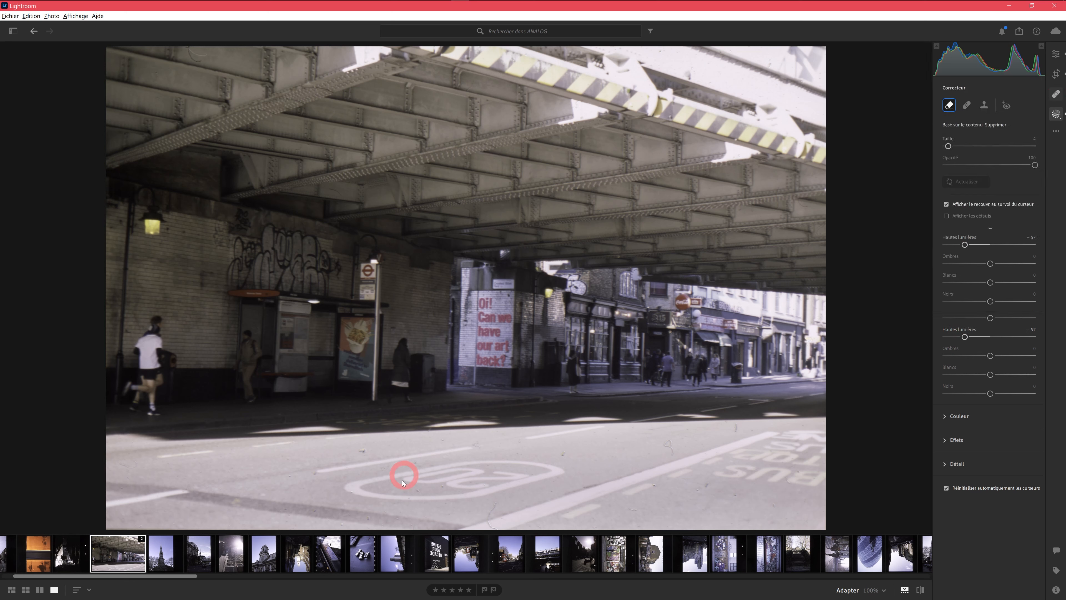
{"action": "key", "text": "z"}
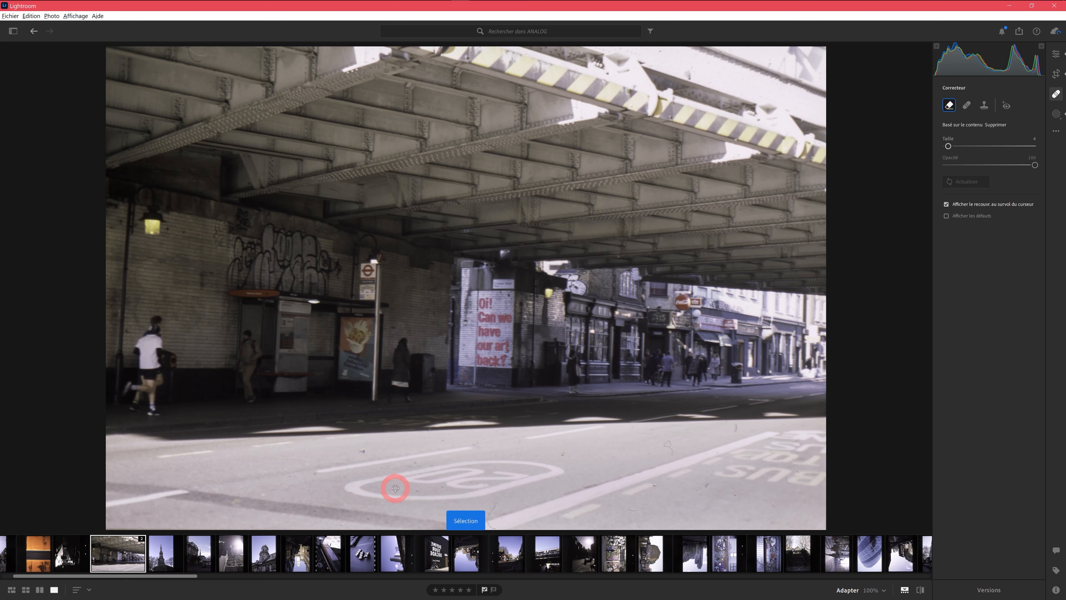
{"action": "scroll", "coordinate": [396, 487], "scroll_direction": "up", "scroll_amount": 3}
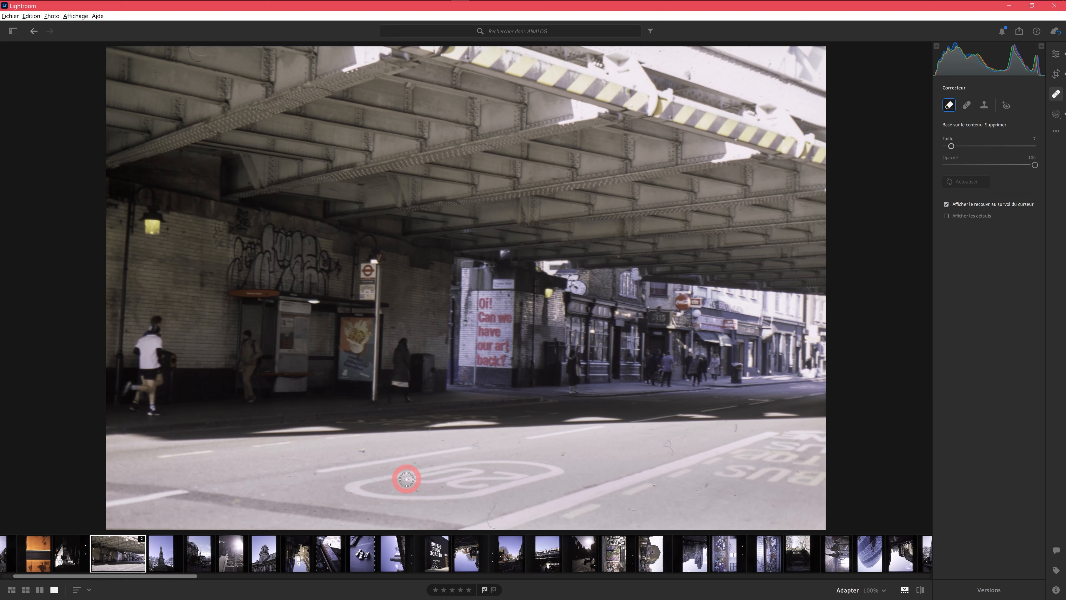
{"action": "left_click", "coordinate": [884, 591]}
{"action": "left_click", "coordinate": [899, 514]}
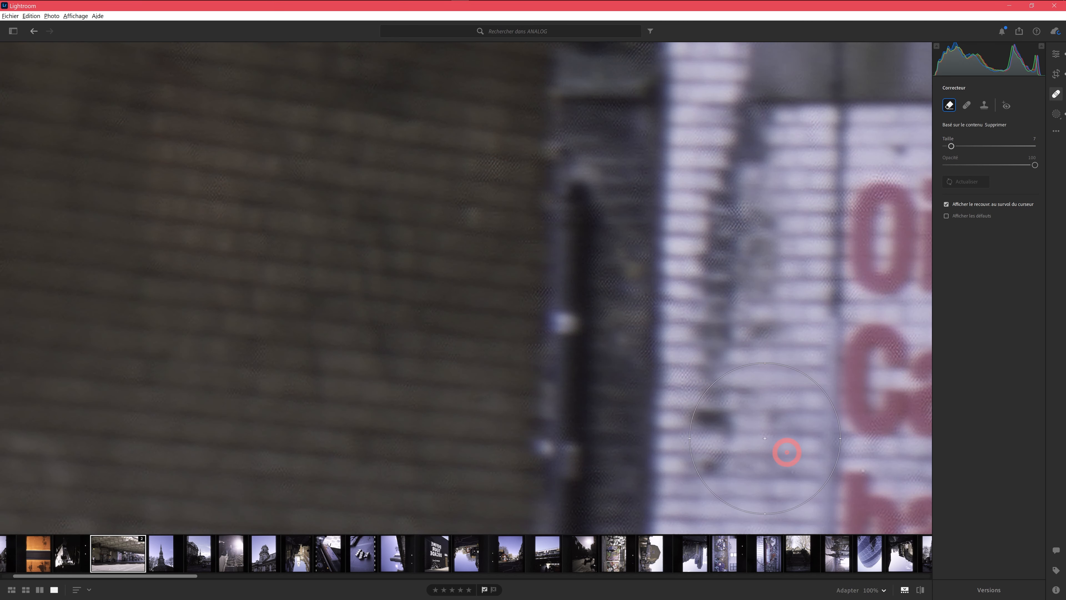
{"action": "left_click", "coordinate": [883, 590]}
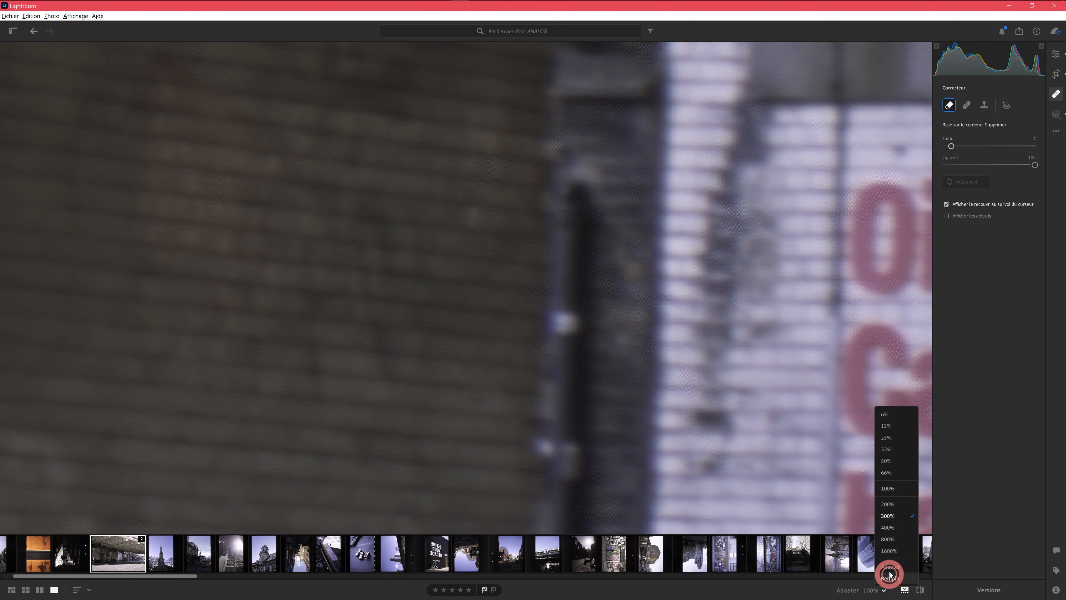
{"action": "left_click", "coordinate": [893, 506]}
{"action": "left_click", "coordinate": [508, 229]}
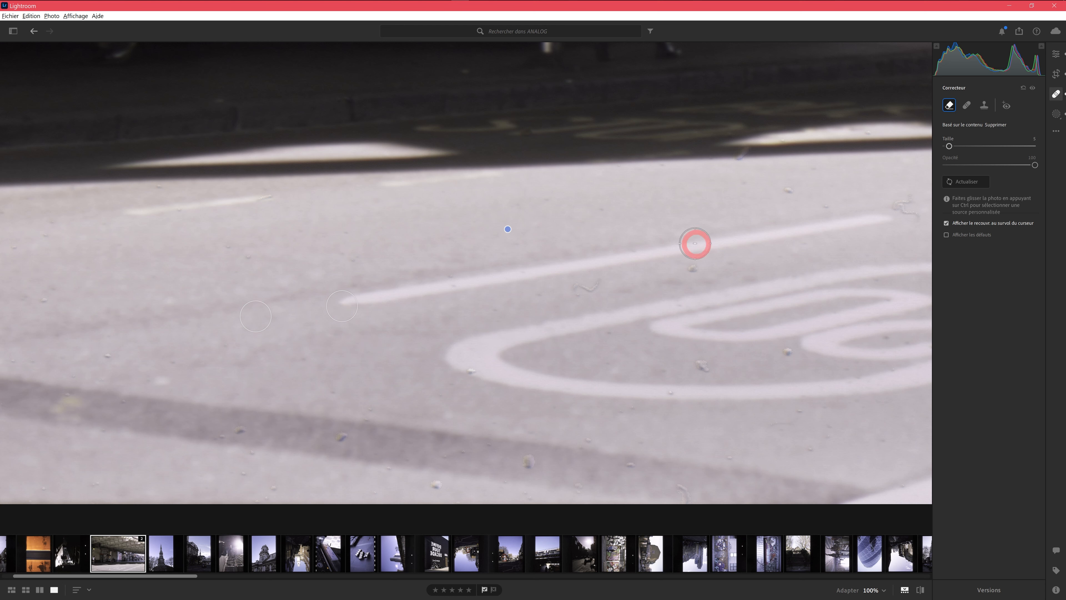
Remove the specks and hair-shaped scratches around the long white lane line with a smaller content-aware brush
{"action": "left_click", "coordinate": [787, 189]}
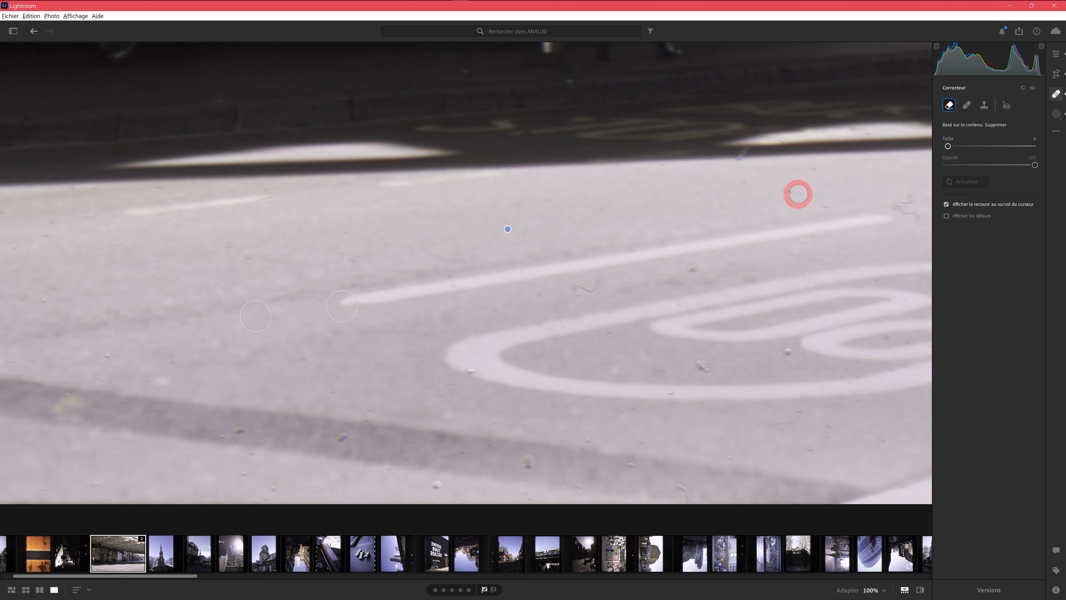
{"action": "left_click", "coordinate": [798, 241]}
{"action": "key", "text": "bracketleft"}
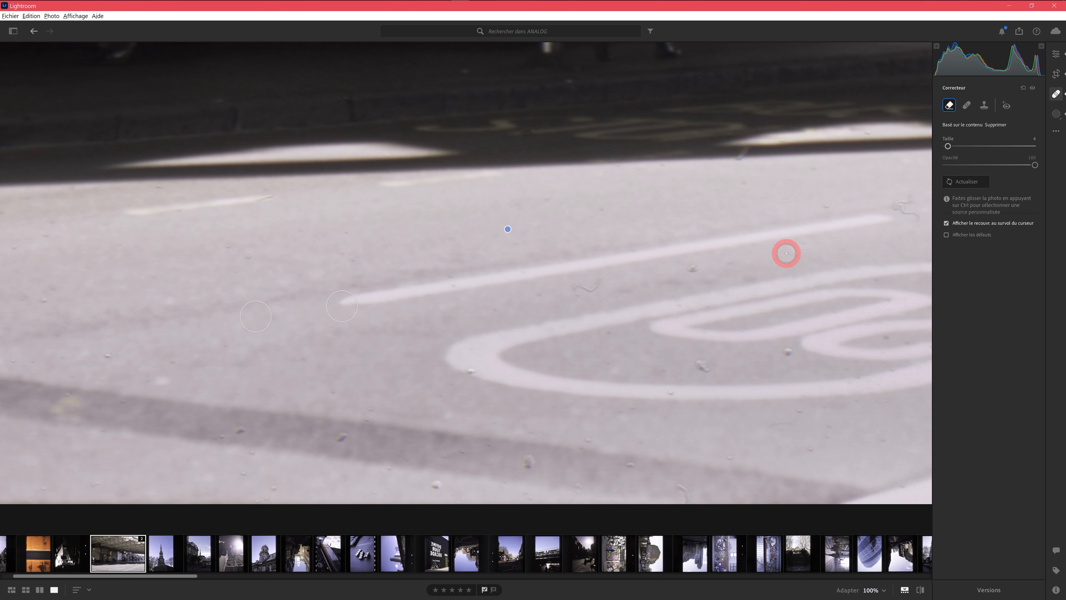
{"action": "left_click_drag", "start_coordinate": [783, 254], "coordinate": [449, 277]}
{"action": "left_click_drag", "start_coordinate": [564, 229], "coordinate": [583, 239]}
{"action": "left_click_drag", "start_coordinate": [241, 311], "coordinate": [263, 307]}
{"action": "scroll", "coordinate": [359, 292], "scroll_direction": "down", "scroll_amount": 1}
{"action": "left_click", "coordinate": [359, 292]}
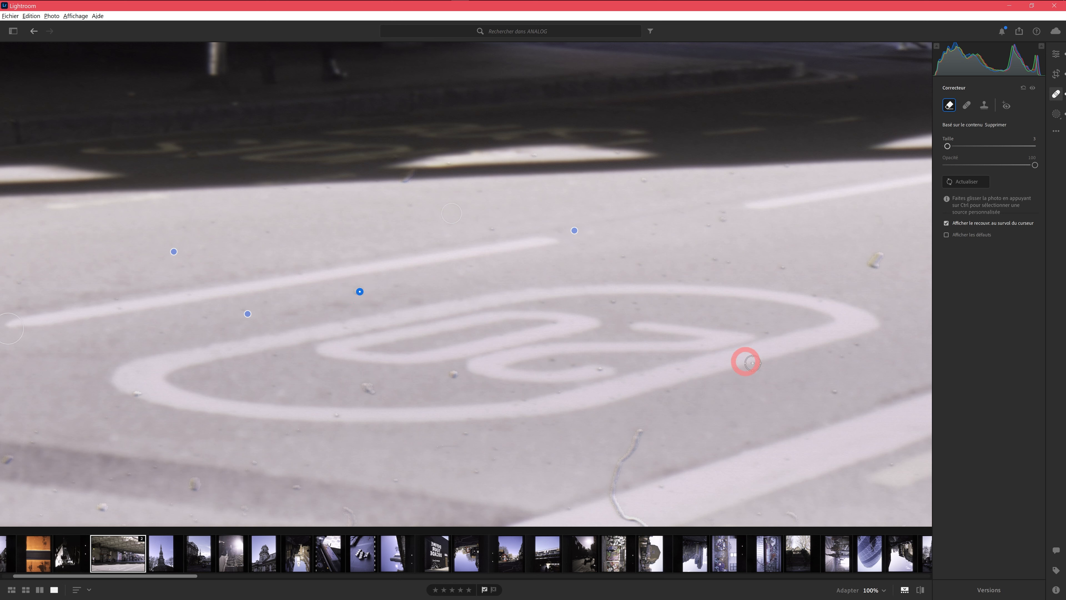
Remove the dust specks inside and around the oval 20 road marking with the brush size set to 2
{"action": "scroll", "coordinate": [367, 385], "scroll_direction": "down", "scroll_amount": 1}
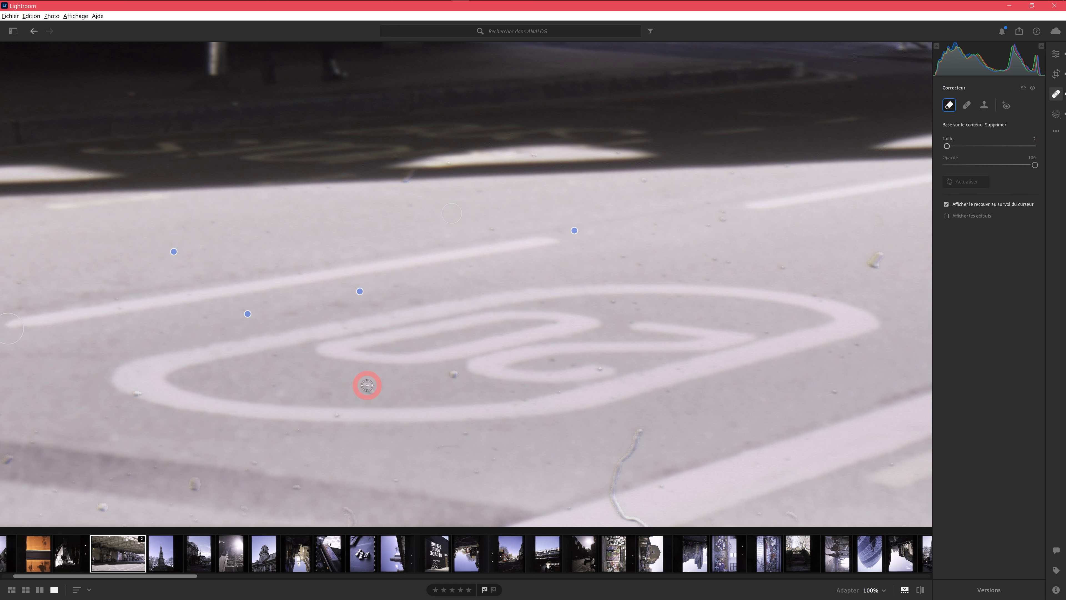
{"action": "left_click_drag", "start_coordinate": [366, 385], "coordinate": [369, 388]}
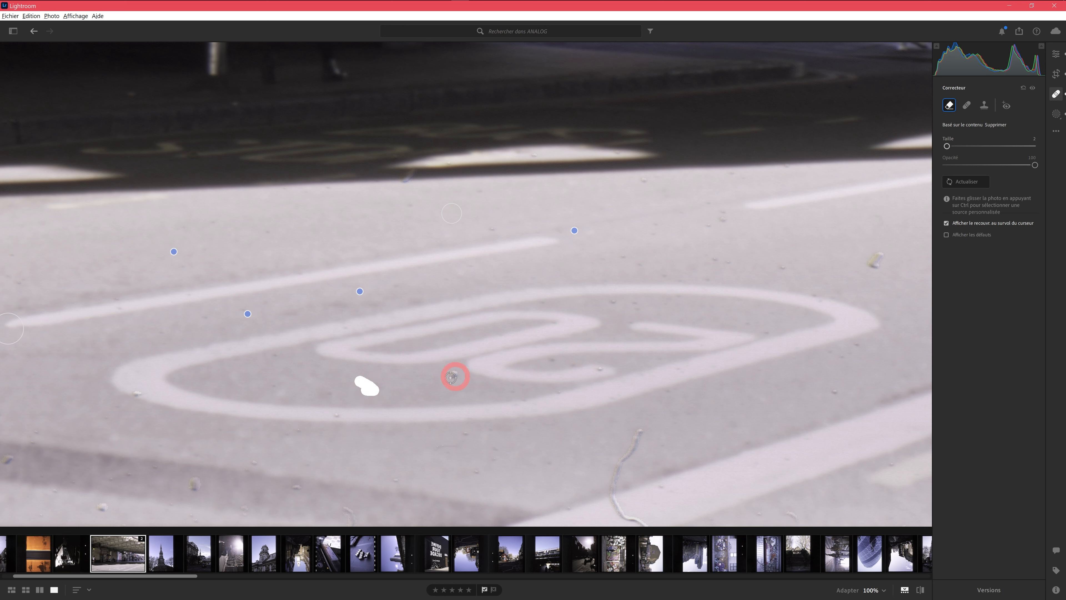
{"action": "left_click_drag", "start_coordinate": [451, 373], "coordinate": [458, 369]}
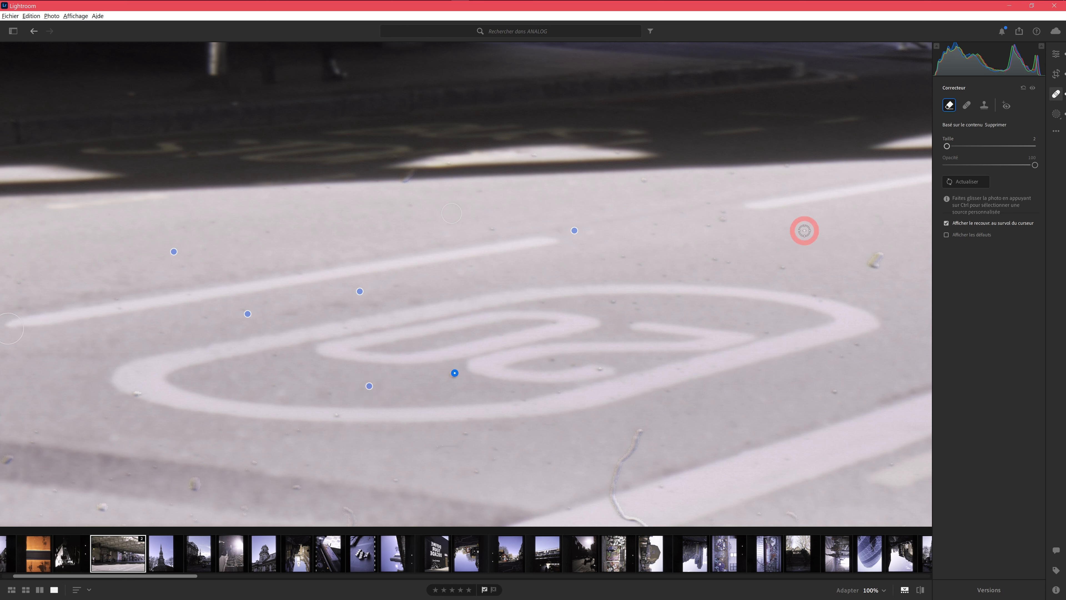
{"action": "left_click_drag", "start_coordinate": [879, 258], "coordinate": [873, 257]}
{"action": "left_click_drag", "start_coordinate": [195, 486], "coordinate": [191, 487]}
{"action": "left_click", "coordinate": [99, 506]}
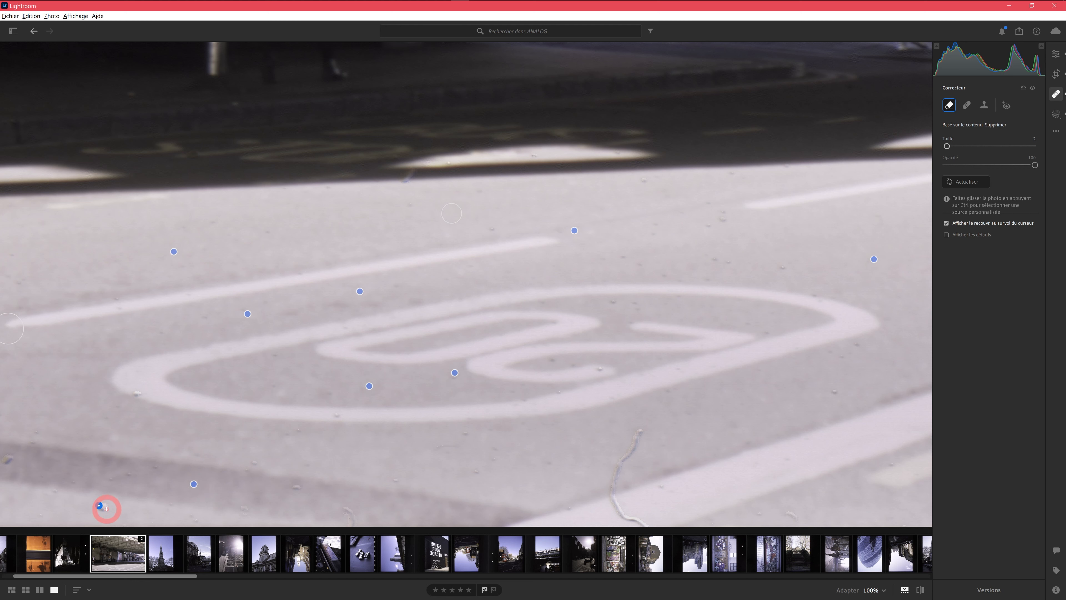
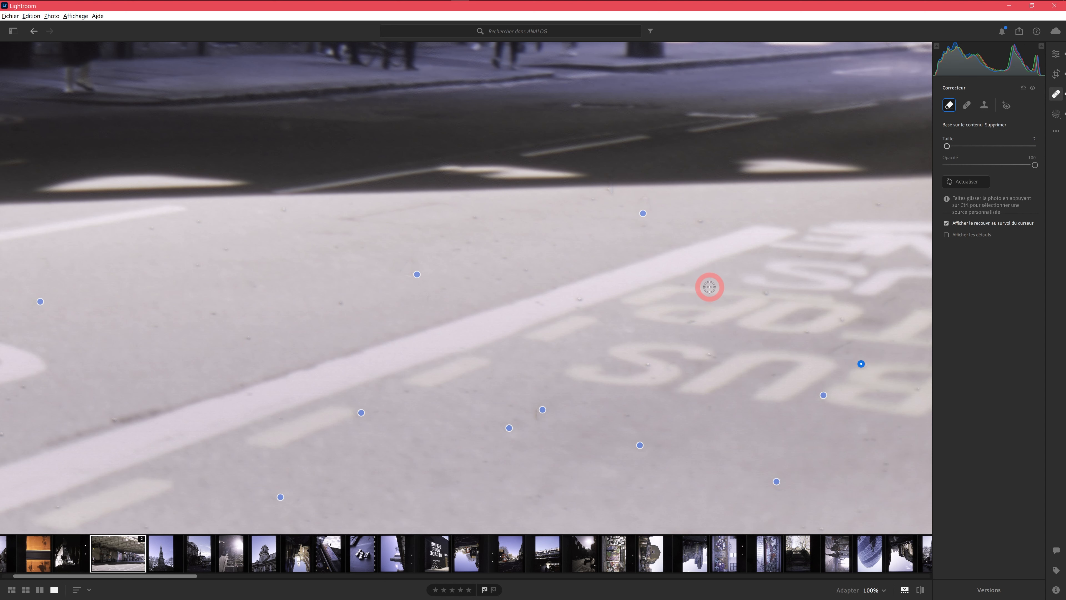
Remove the marks at the shadow edge, on the rounded end of the 20 marking and near the photo's lower edge
{"action": "scroll", "coordinate": [797, 286], "scroll_direction": "up", "scroll_amount": 5}
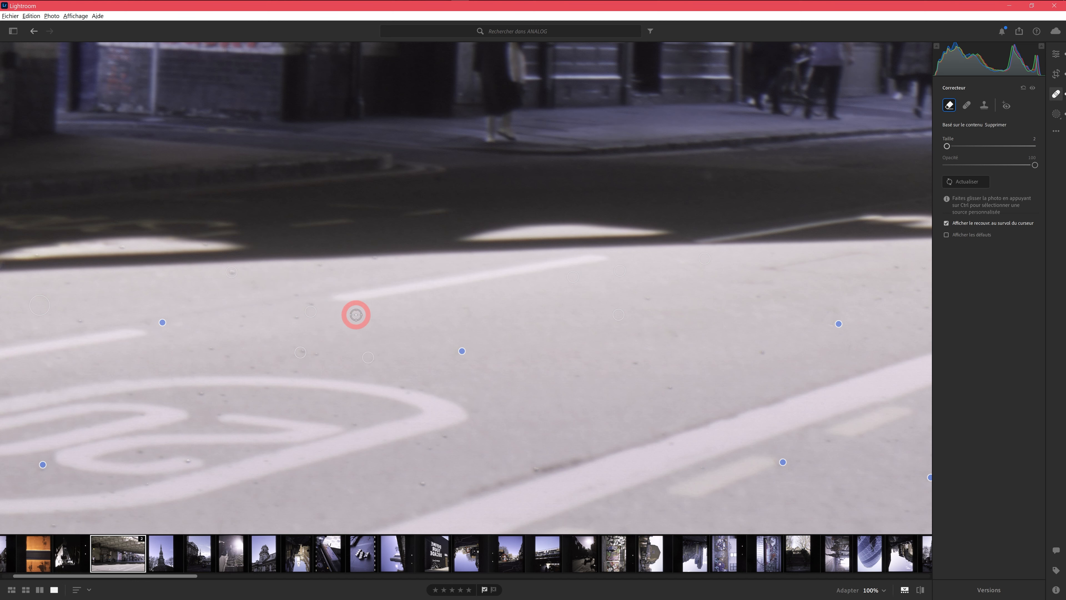
{"action": "left_click_drag", "start_coordinate": [308, 301], "coordinate": [745, 269]}
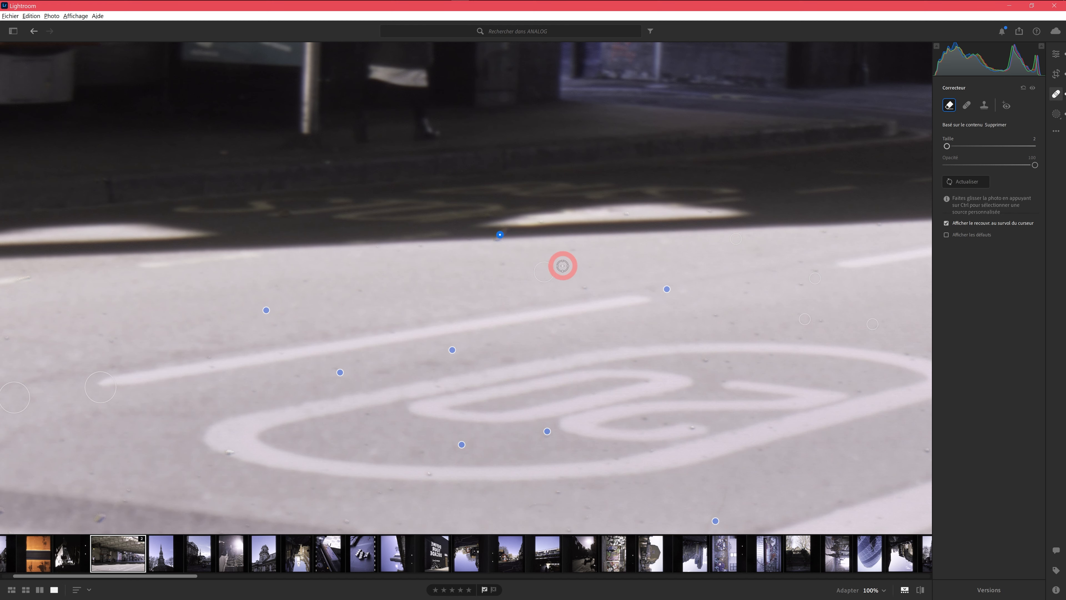
{"action": "left_click_drag", "start_coordinate": [257, 374], "coordinate": [602, 248]}
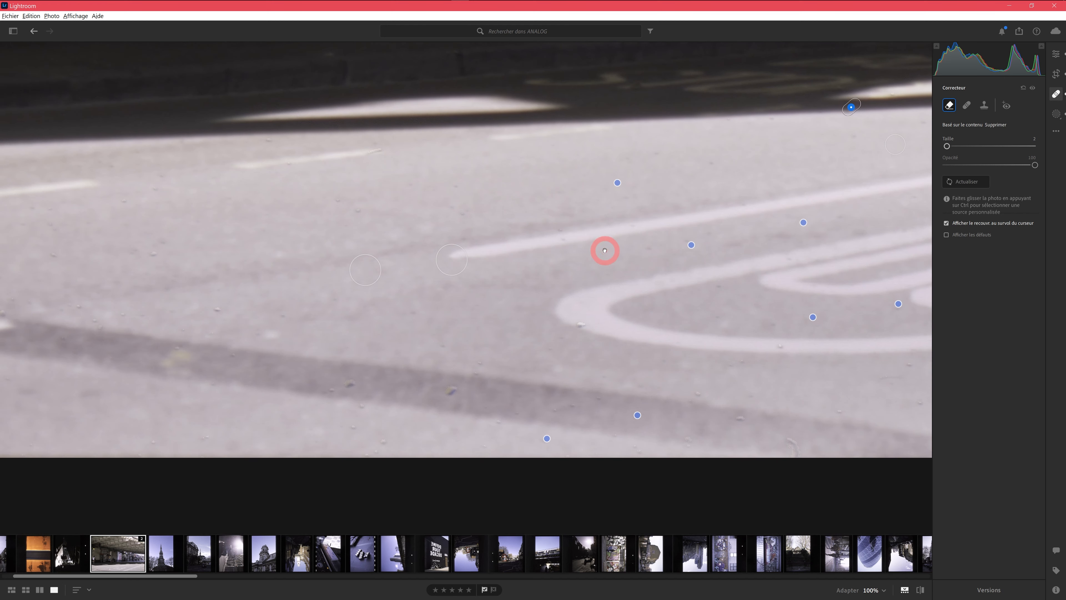
{"action": "left_click", "coordinate": [358, 207]}
{"action": "left_click_drag", "start_coordinate": [582, 324], "coordinate": [581, 325]}
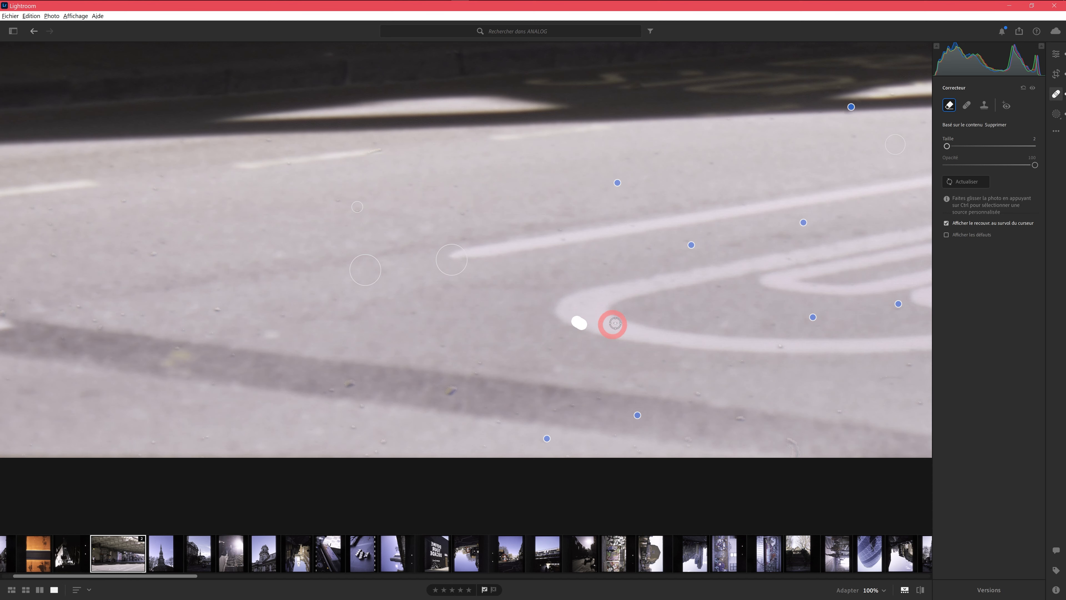
{"action": "left_click_drag", "start_coordinate": [800, 449], "coordinate": [800, 456]}
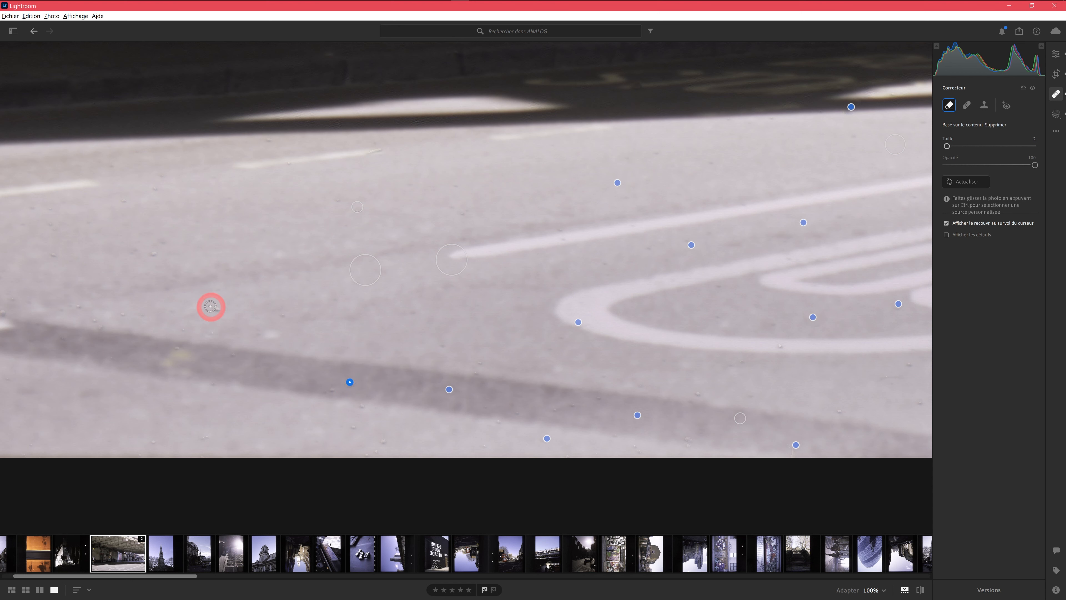
Remove the specks and the curved hair scratch from the asphalt at the photo's left side
{"action": "mouse_move", "coordinate": [220, 309]}
{"action": "left_mouse_down"}
{"action": "mouse_move", "coordinate": [192, 261]}
{"action": "mouse_move", "coordinate": [156, 250]}
{"action": "left_mouse_up"}
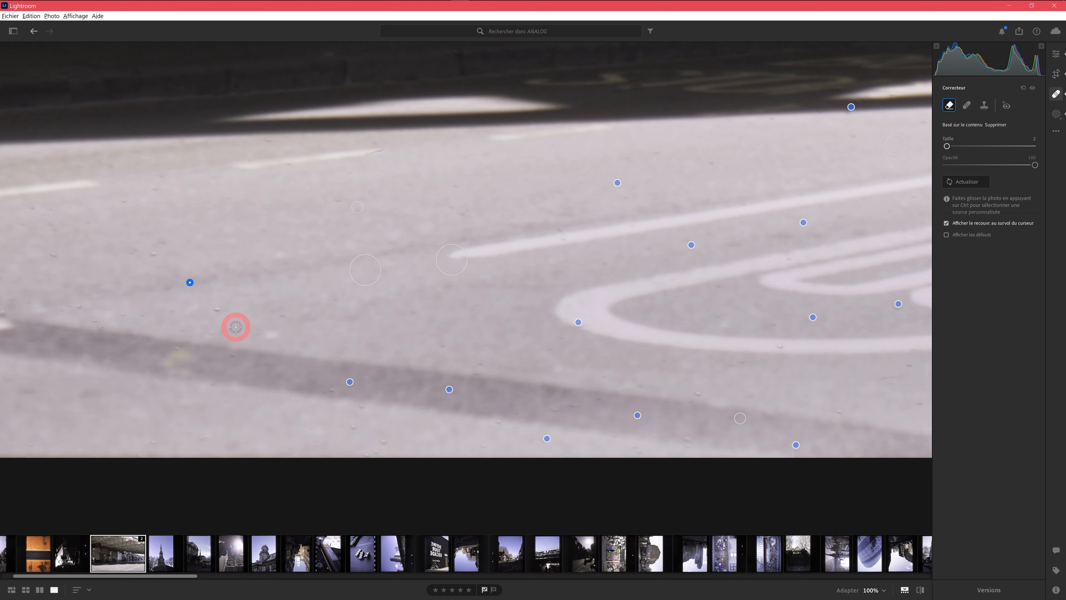
{"action": "left_click_drag", "start_coordinate": [181, 290], "coordinate": [626, 313]}
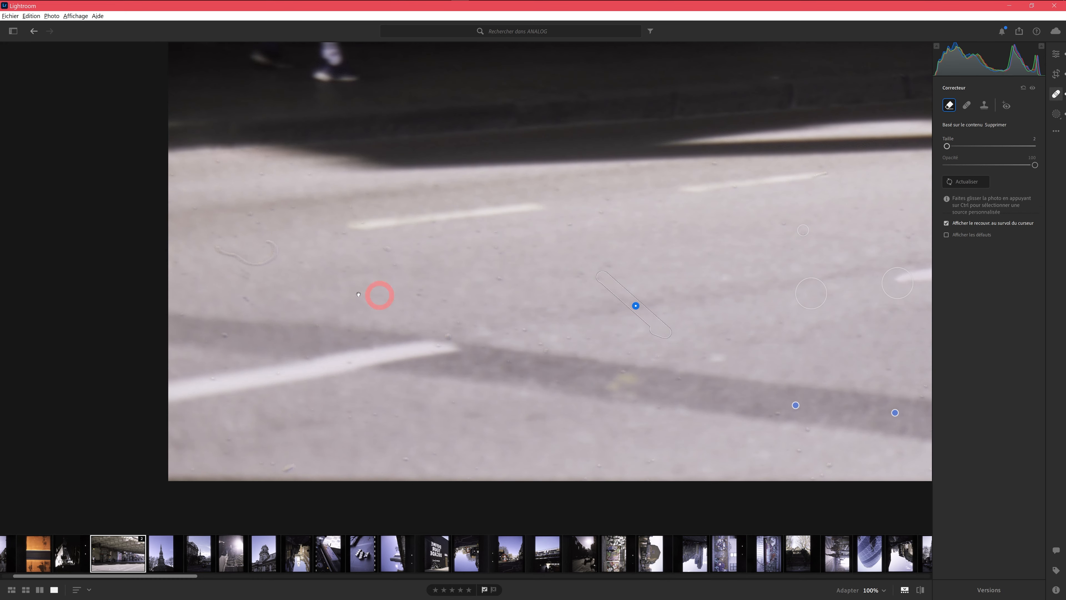
{"action": "left_click_drag", "start_coordinate": [212, 244], "coordinate": [275, 251]}
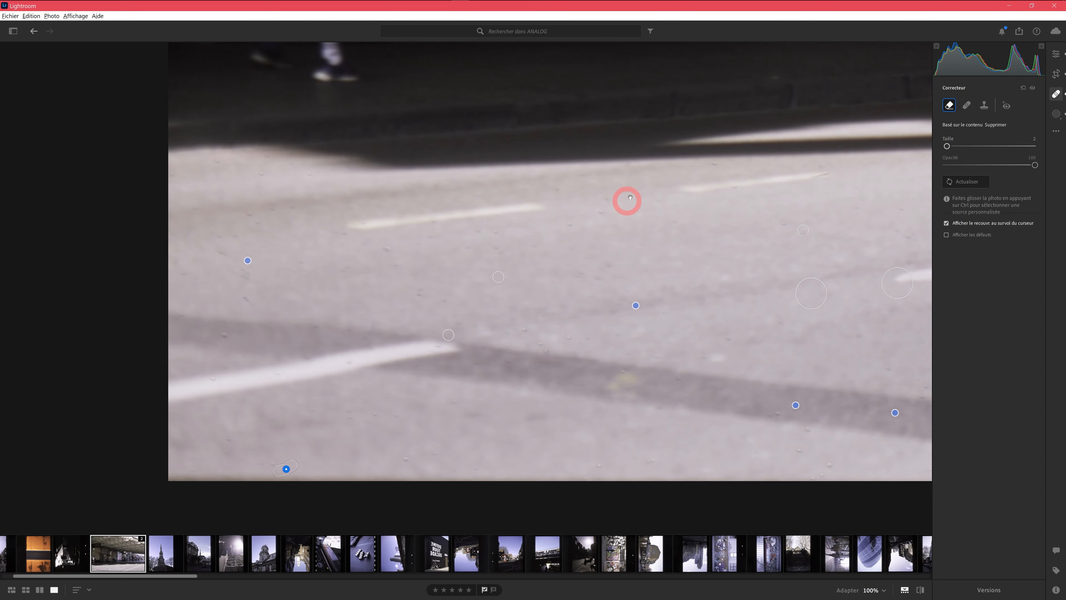
Examine the retouched road, the shopfront pavement and the shaded bus stop area for remaining dust and scratches
{"action": "mouse_move", "coordinate": [690, 193]}
{"action": "left_mouse_down"}
{"action": "mouse_move", "coordinate": [540, 212]}
{"action": "mouse_move", "coordinate": [168, 210]}
{"action": "left_mouse_up"}
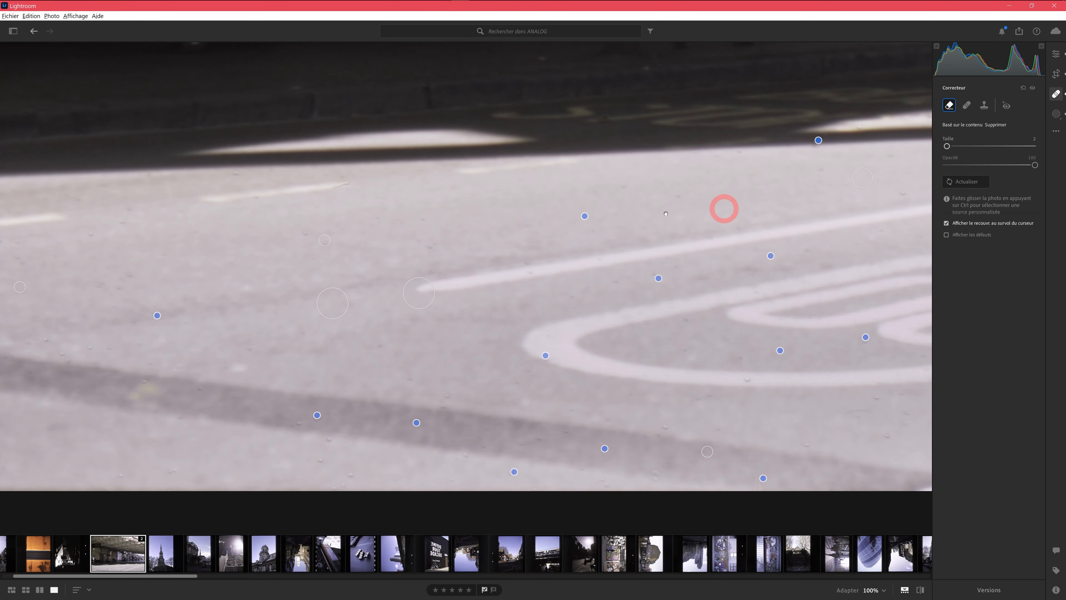
{"action": "left_click_drag", "start_coordinate": [724, 208], "coordinate": [238, 181]}
{"action": "left_click_drag", "start_coordinate": [666, 197], "coordinate": [163, 209]}
{"action": "left_click_drag", "start_coordinate": [636, 171], "coordinate": [762, 401]}
{"action": "left_click_drag", "start_coordinate": [437, 341], "coordinate": [742, 395]}
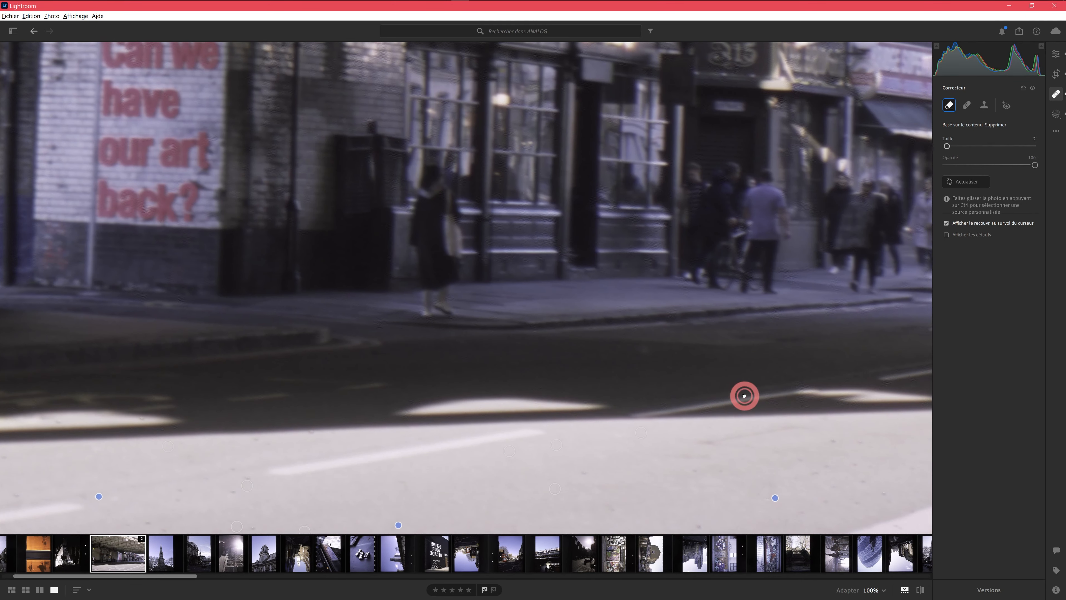
{"action": "left_click_drag", "start_coordinate": [452, 333], "coordinate": [714, 345]}
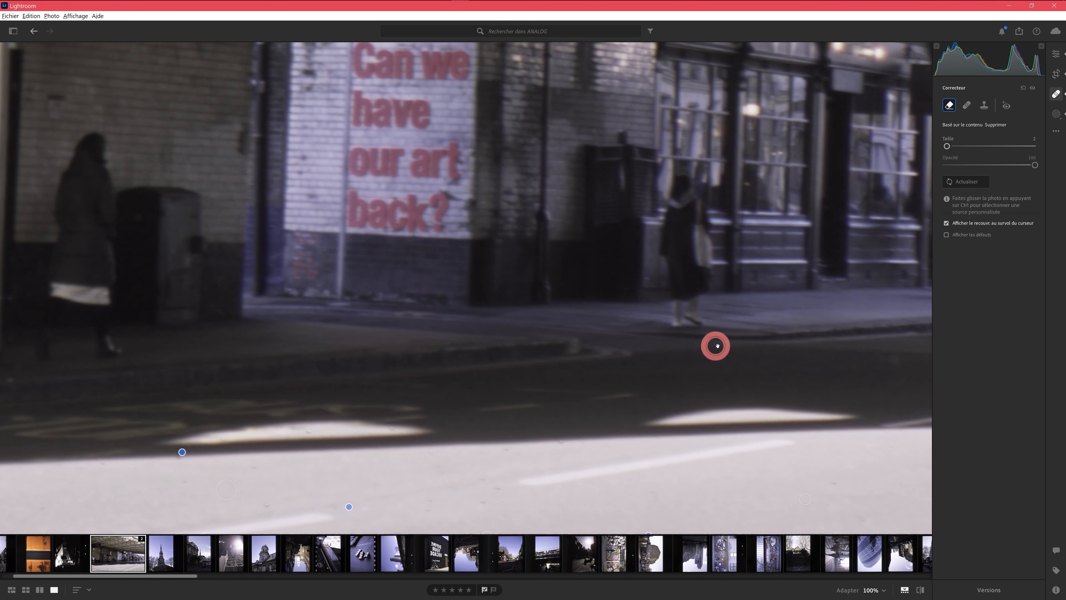
{"action": "left_click_drag", "start_coordinate": [303, 338], "coordinate": [715, 308]}
{"action": "left_click_drag", "start_coordinate": [265, 332], "coordinate": [576, 336]}
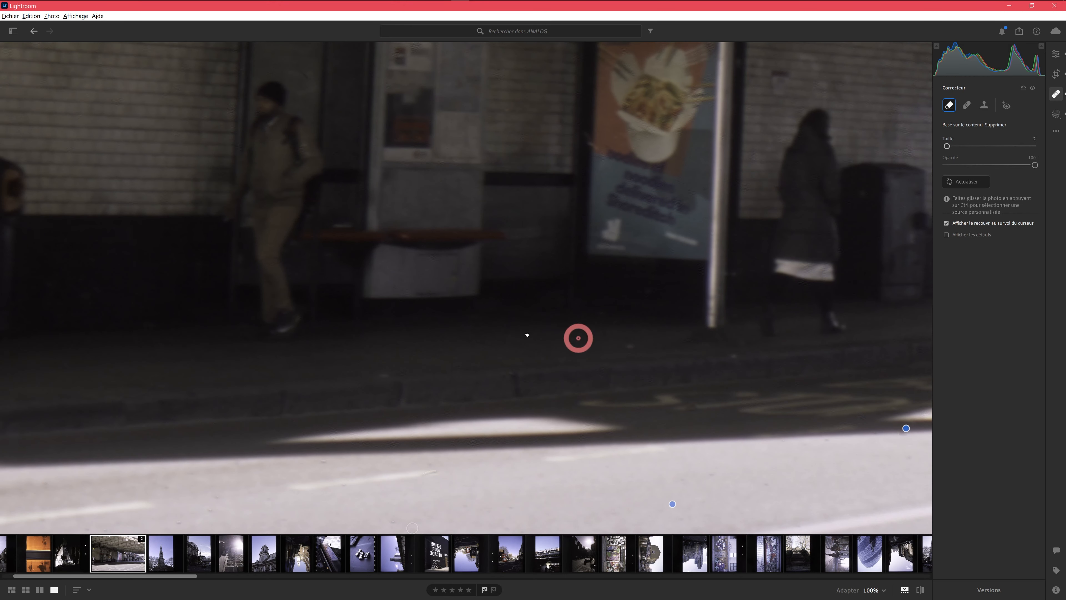
{"action": "left_click_drag", "start_coordinate": [506, 328], "coordinate": [730, 326]}
{"action": "left_click_drag", "start_coordinate": [654, 365], "coordinate": [739, 404]}
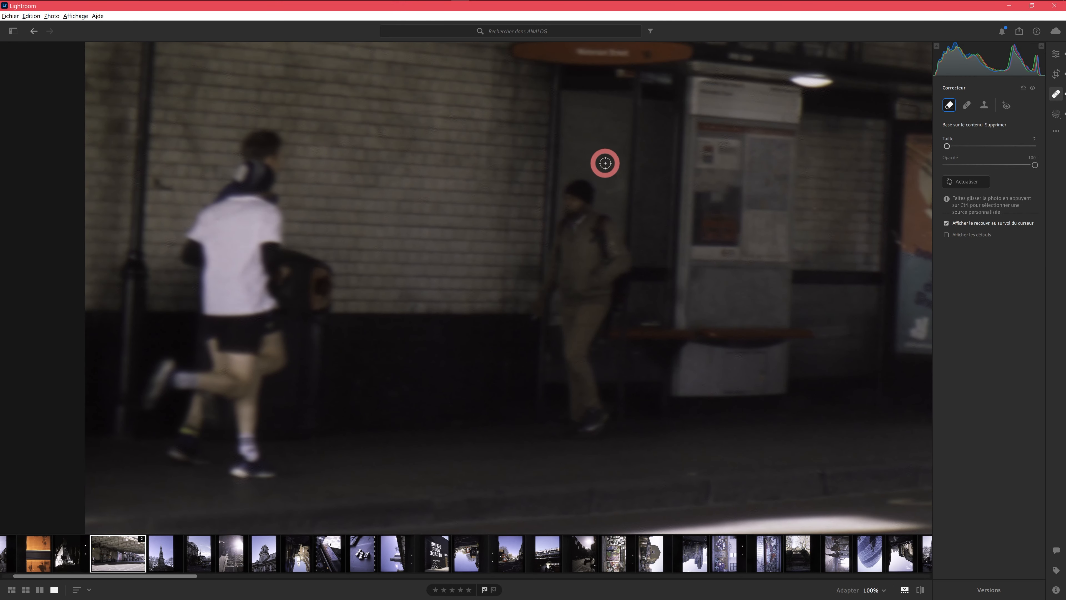
{"action": "left_click_drag", "start_coordinate": [602, 162], "coordinate": [616, 174]}
{"action": "mouse_move", "coordinate": [651, 226]}
{"action": "left_mouse_down"}
{"action": "mouse_move", "coordinate": [643, 219]}
{"action": "mouse_move", "coordinate": [657, 219]}
{"action": "mouse_move", "coordinate": [643, 220]}
{"action": "left_mouse_up"}
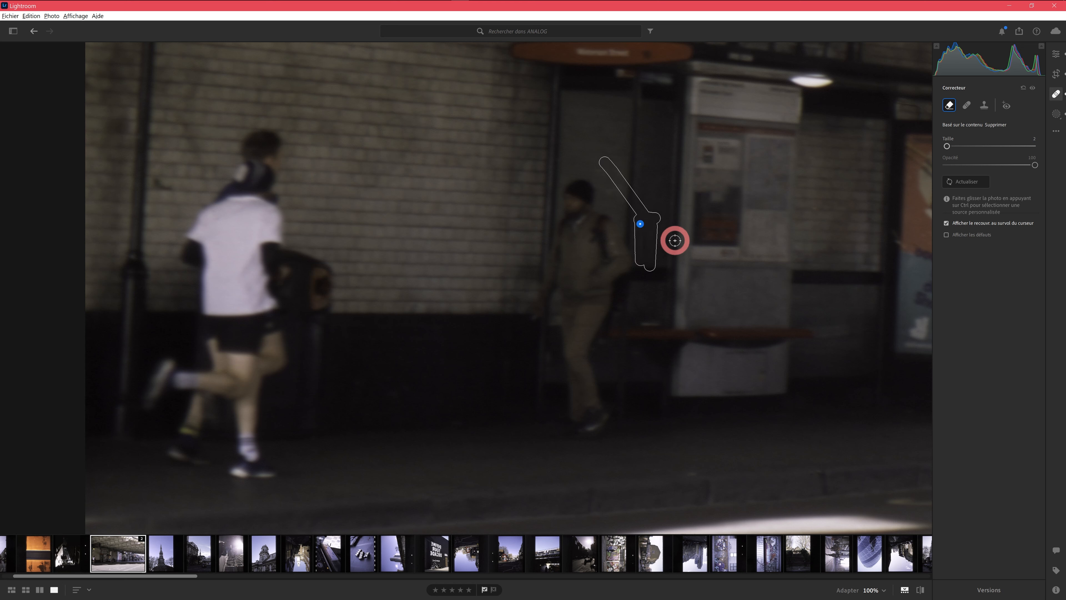
{"action": "key", "text": "ctrl+z"}
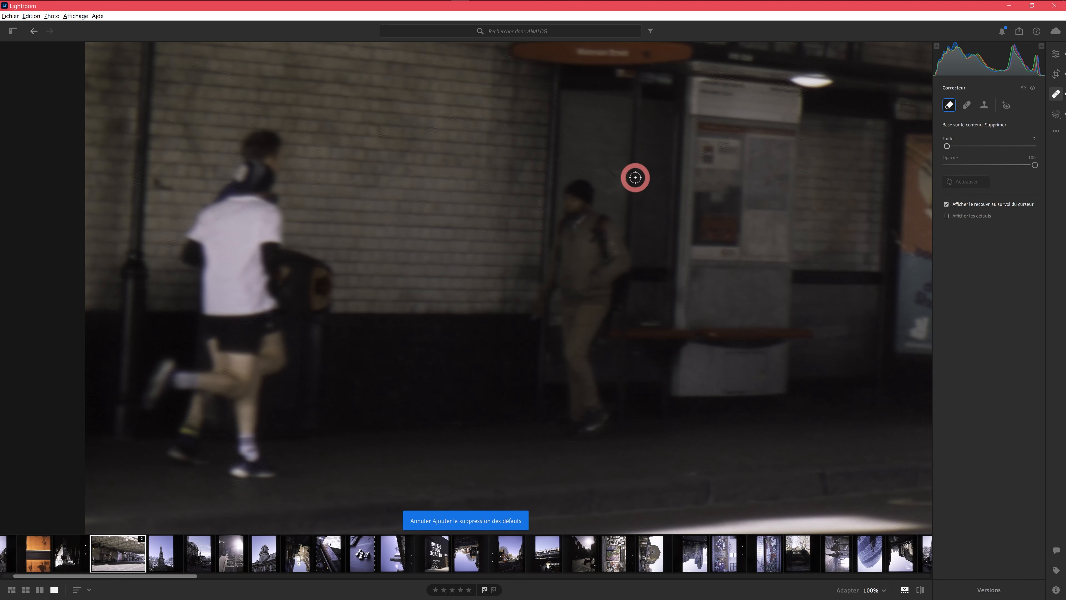
Remove the scratch above the man walking by the bus shelter and the curved scratch and mark on the girders above the graffiti
{"action": "left_click_drag", "start_coordinate": [607, 165], "coordinate": [616, 174]}
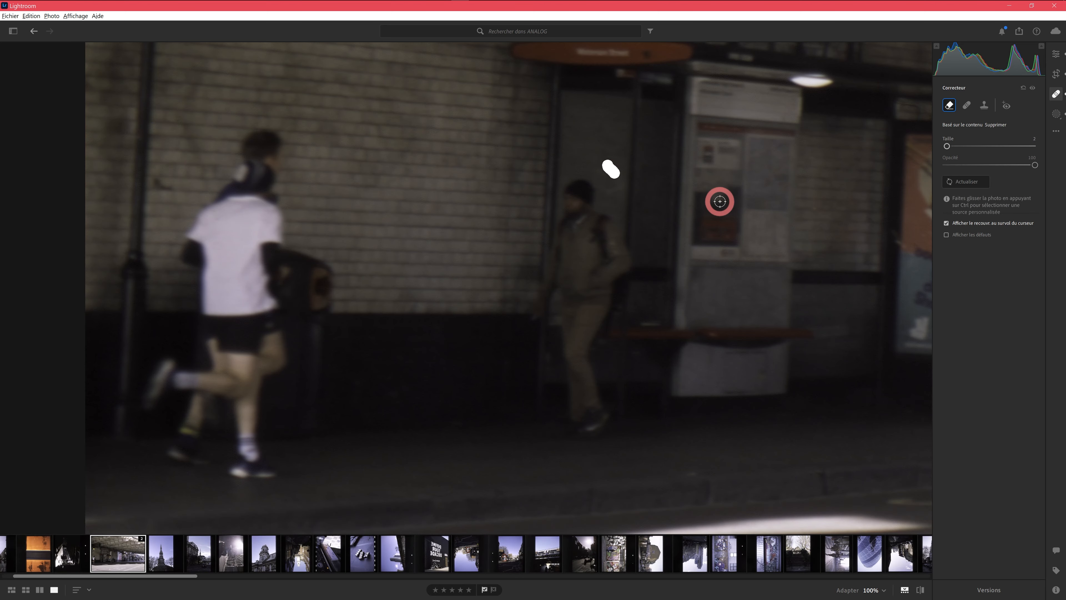
{"action": "left_click_drag", "start_coordinate": [786, 114], "coordinate": [487, 507]}
{"action": "left_click_drag", "start_coordinate": [585, 155], "coordinate": [585, 258]}
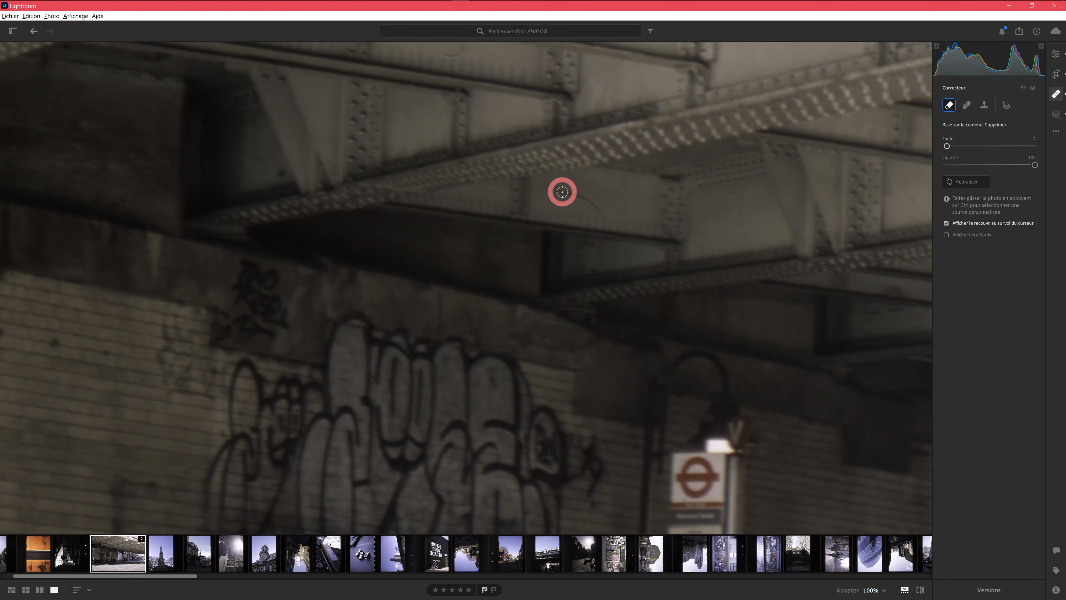
{"action": "left_click_drag", "start_coordinate": [561, 191], "coordinate": [602, 212]}
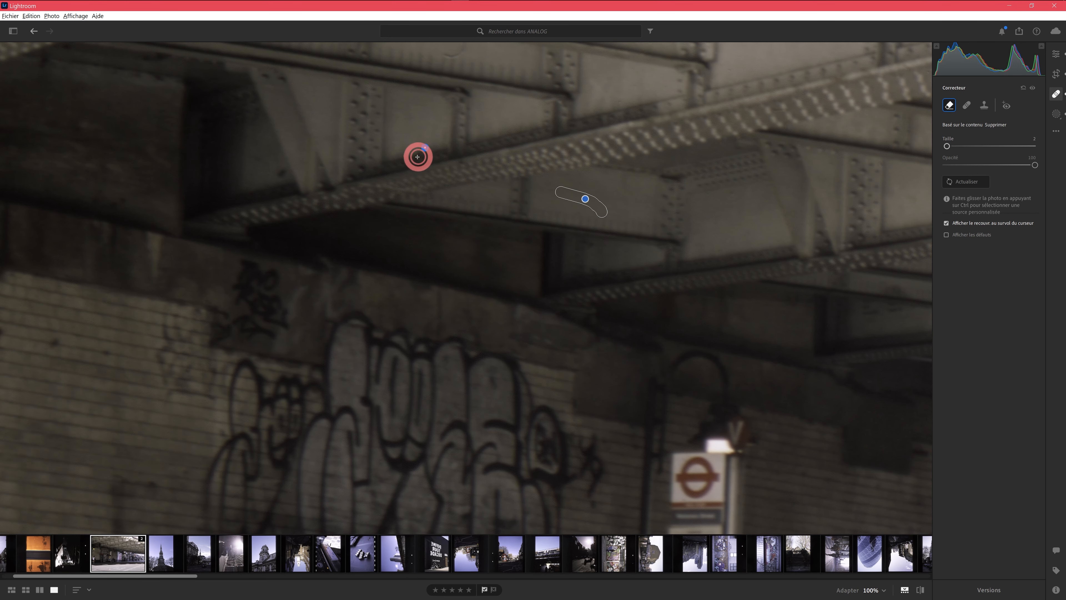
{"action": "left_click", "coordinate": [420, 153]}
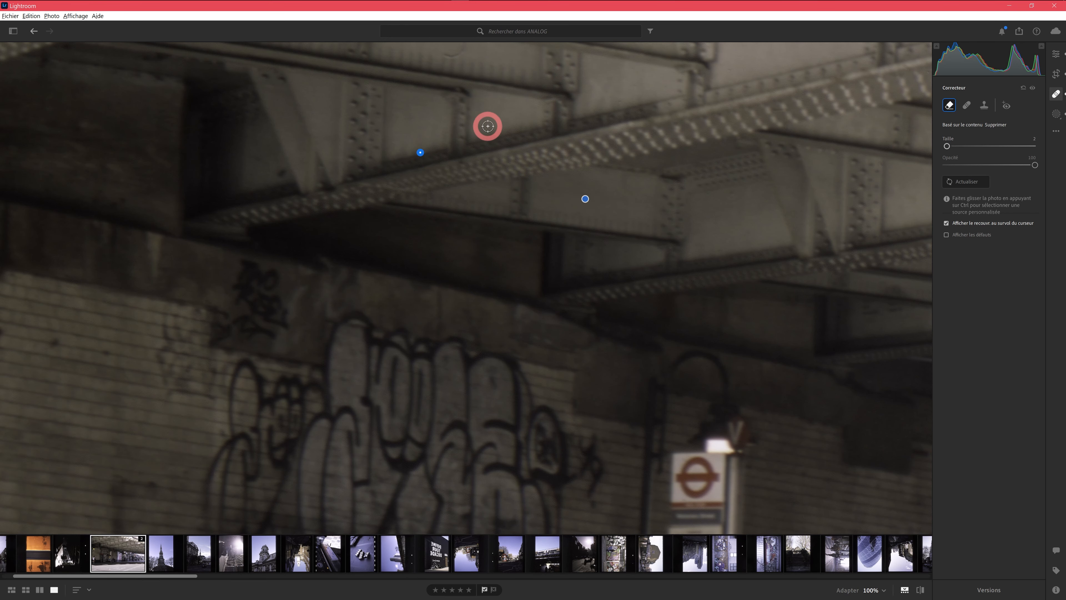
Remove the small mark and the scratch from the bridge girder panels, and the speck near the yellow-and-black striped beam
{"action": "left_click_drag", "start_coordinate": [433, 97], "coordinate": [433, 303]}
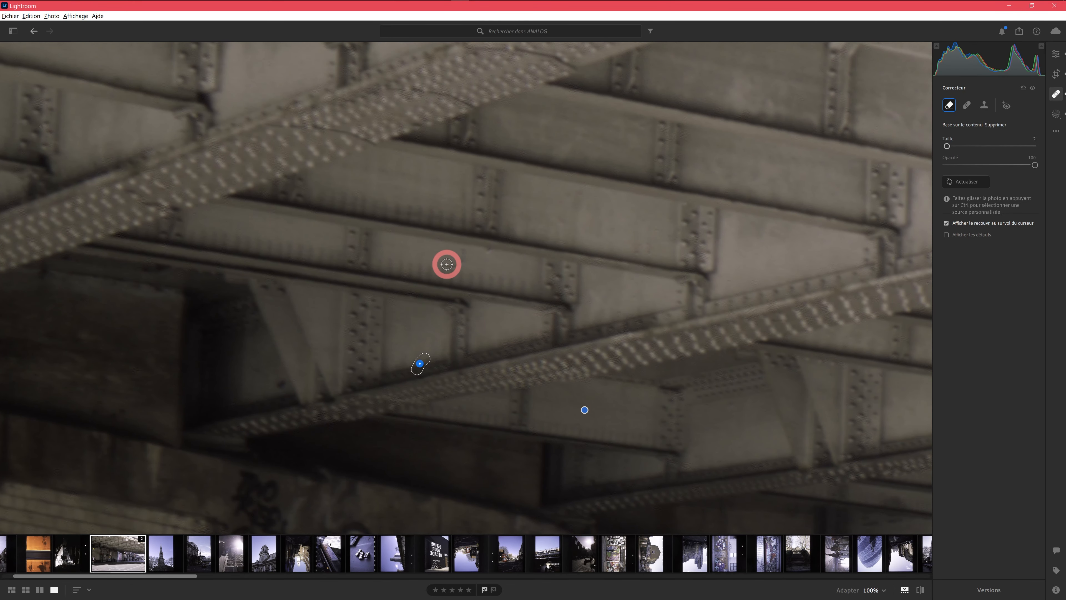
{"action": "mouse_move", "coordinate": [447, 264]}
{"action": "left_mouse_down"}
{"action": "mouse_move", "coordinate": [459, 264]}
{"action": "mouse_move", "coordinate": [462, 251]}
{"action": "left_mouse_up"}
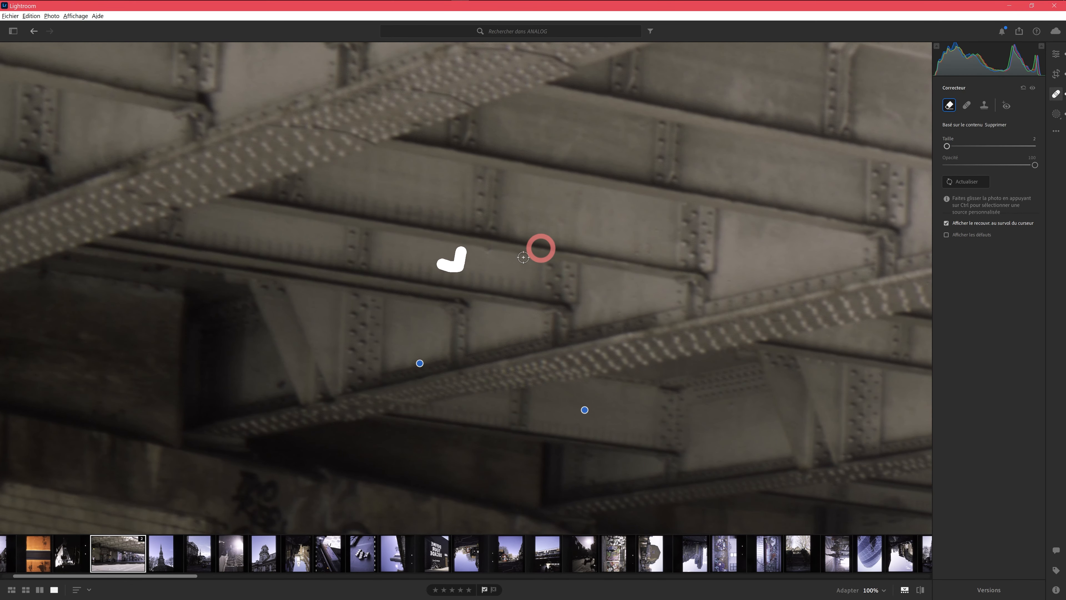
{"action": "mouse_move", "coordinate": [255, 157]}
{"action": "left_mouse_down"}
{"action": "mouse_move", "coordinate": [504, 276]}
{"action": "mouse_move", "coordinate": [540, 317]}
{"action": "left_mouse_up"}
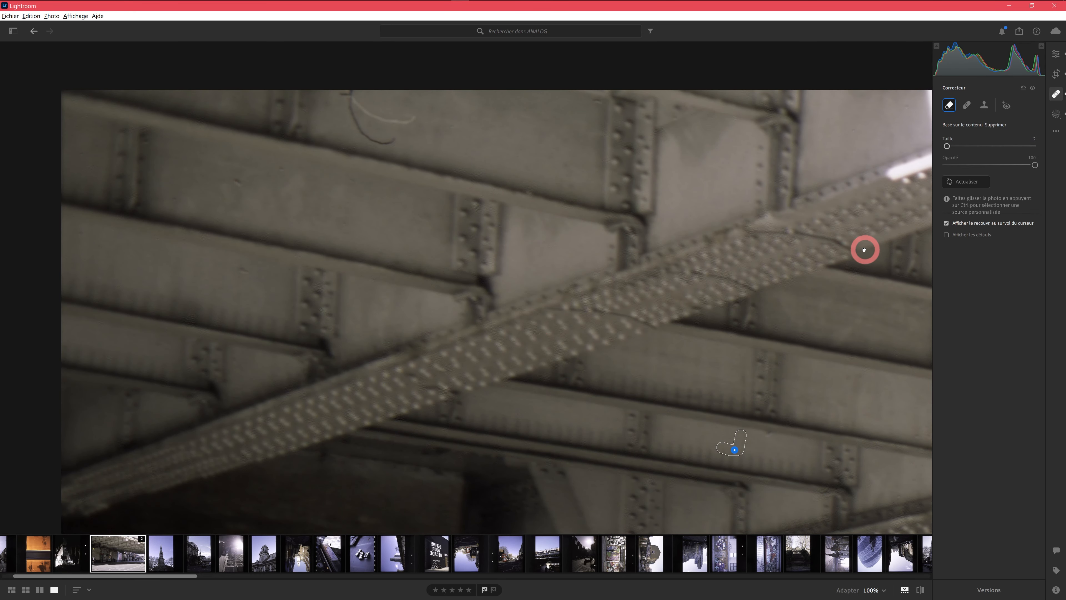
{"action": "left_click_drag", "start_coordinate": [804, 254], "coordinate": [297, 191]}
{"action": "left_click_drag", "start_coordinate": [733, 229], "coordinate": [414, 236]}
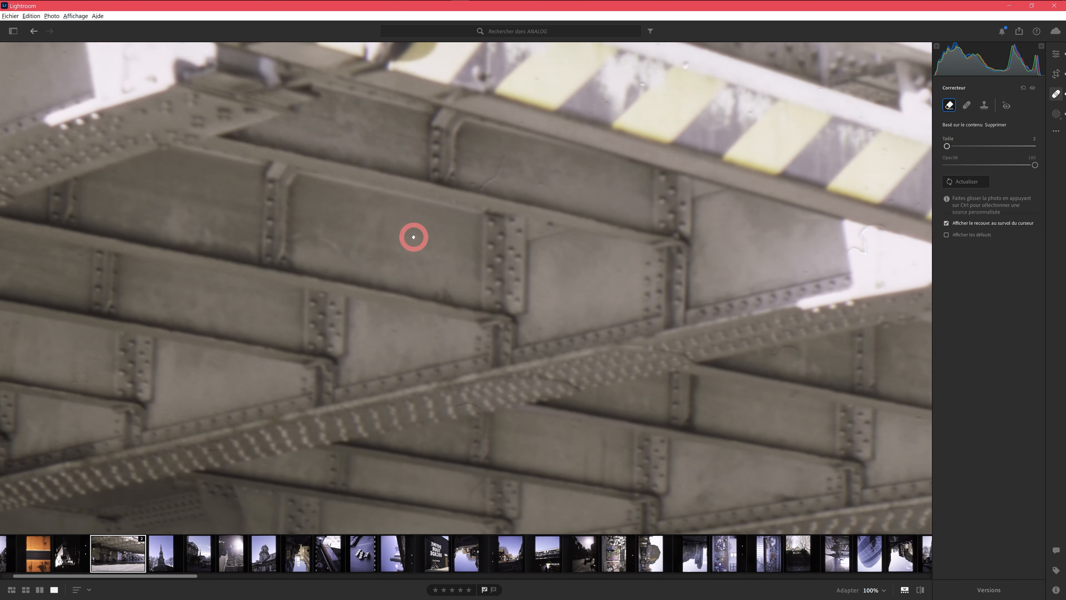
{"action": "left_click_drag", "start_coordinate": [503, 158], "coordinate": [482, 184]}
{"action": "left_click_drag", "start_coordinate": [689, 148], "coordinate": [507, 239]}
{"action": "left_click", "coordinate": [430, 189]}
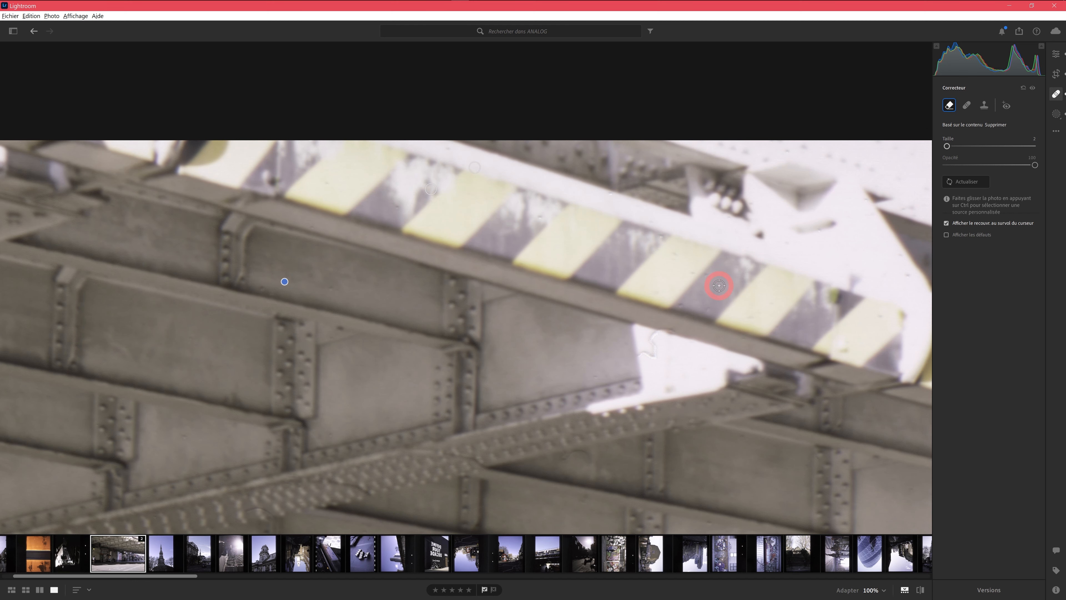
Remove the curved hair from the bright patch under the striped beam and the specks on the white beam above it
{"action": "left_click", "coordinate": [667, 331]}
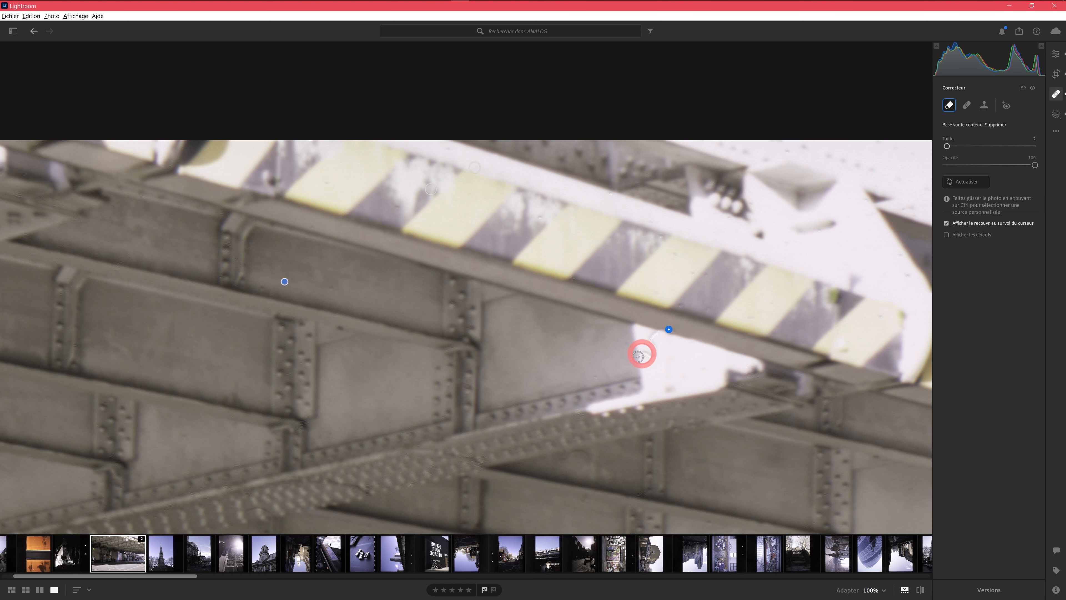
{"action": "mouse_move", "coordinate": [638, 356]}
{"action": "left_mouse_down"}
{"action": "mouse_move", "coordinate": [654, 352]}
{"action": "mouse_move", "coordinate": [647, 338]}
{"action": "mouse_move", "coordinate": [657, 333]}
{"action": "mouse_move", "coordinate": [655, 354]}
{"action": "left_mouse_up"}
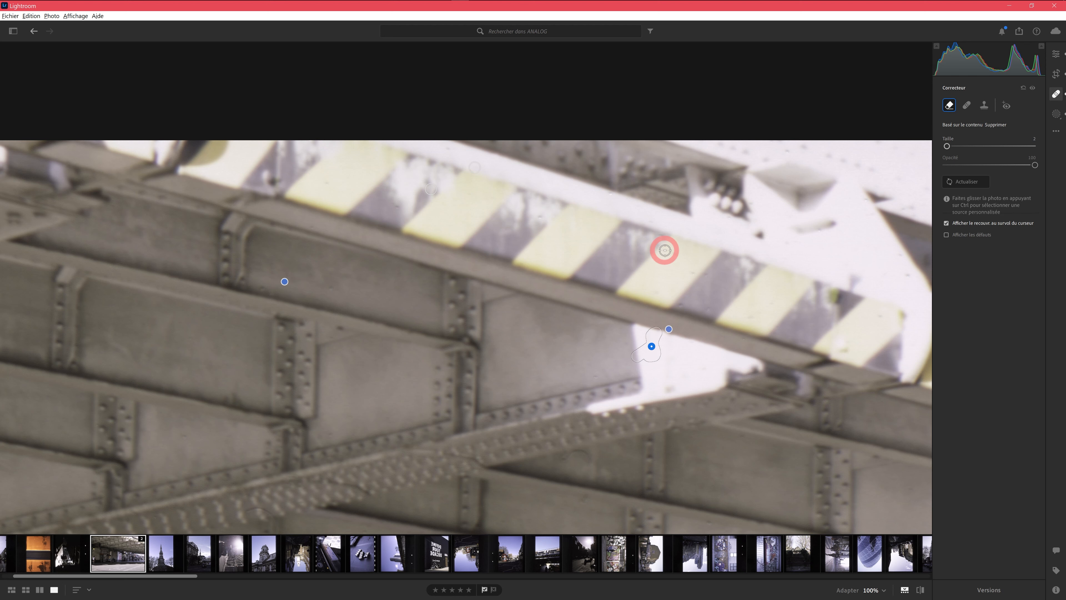
{"action": "left_click_drag", "start_coordinate": [825, 262], "coordinate": [420, 252]}
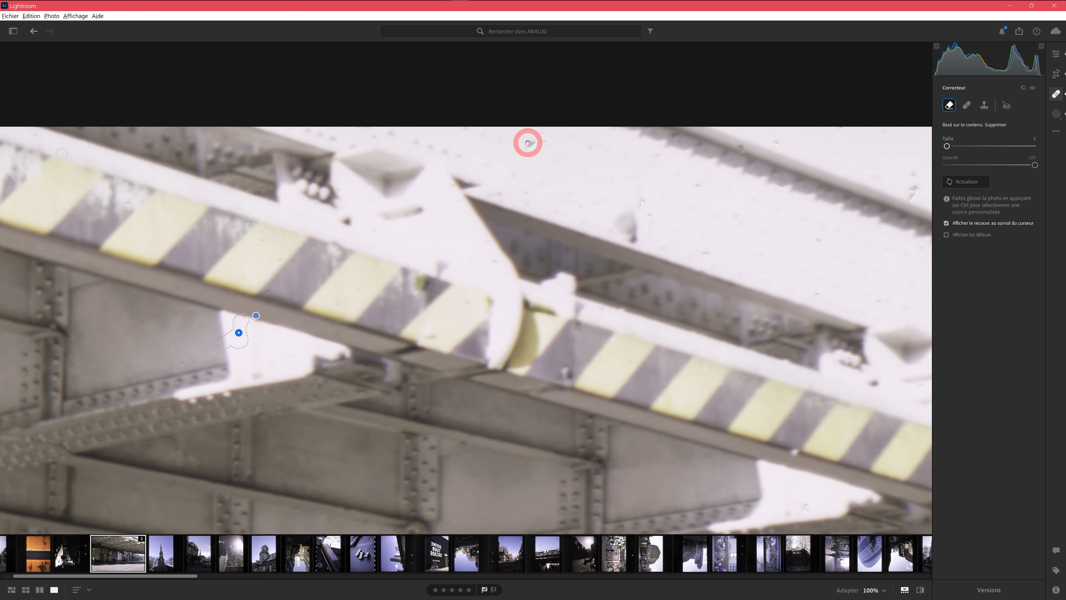
{"action": "left_click_drag", "start_coordinate": [528, 144], "coordinate": [531, 153]}
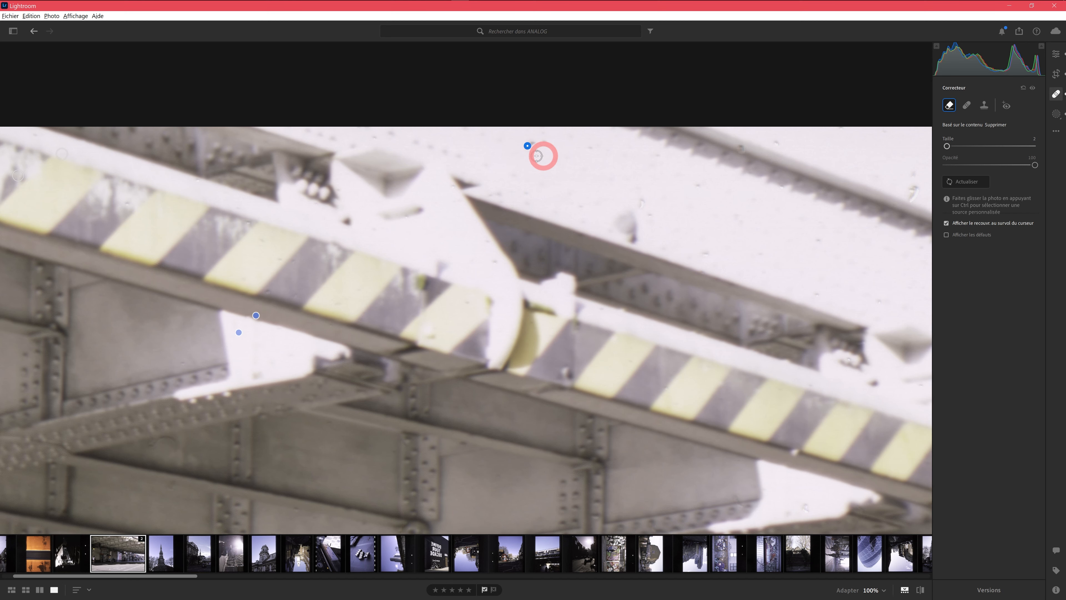
{"action": "left_click", "coordinate": [642, 209]}
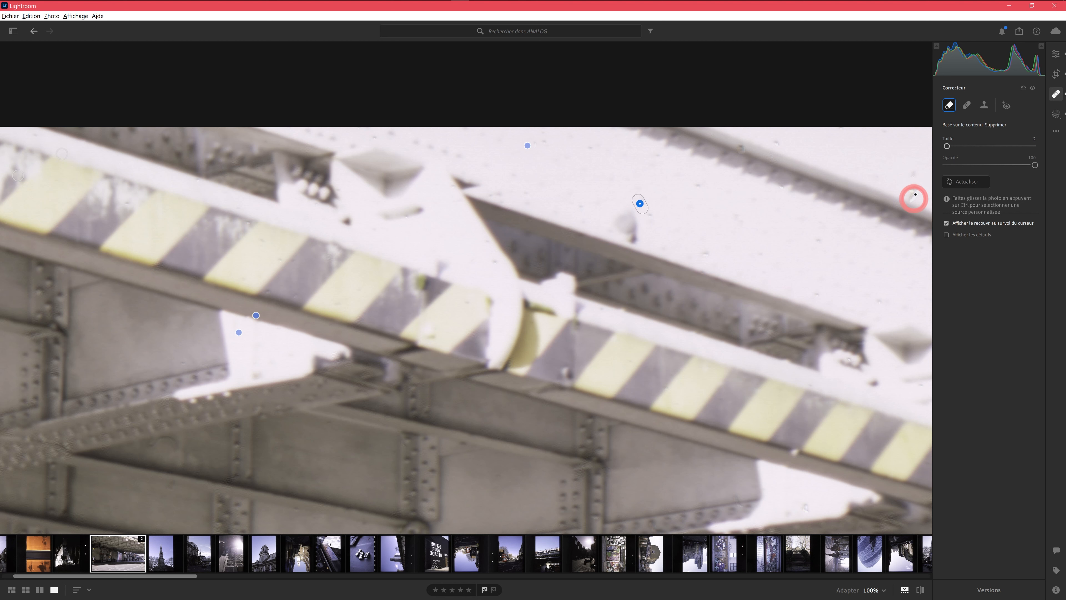
{"action": "left_click_drag", "start_coordinate": [915, 195], "coordinate": [912, 200]}
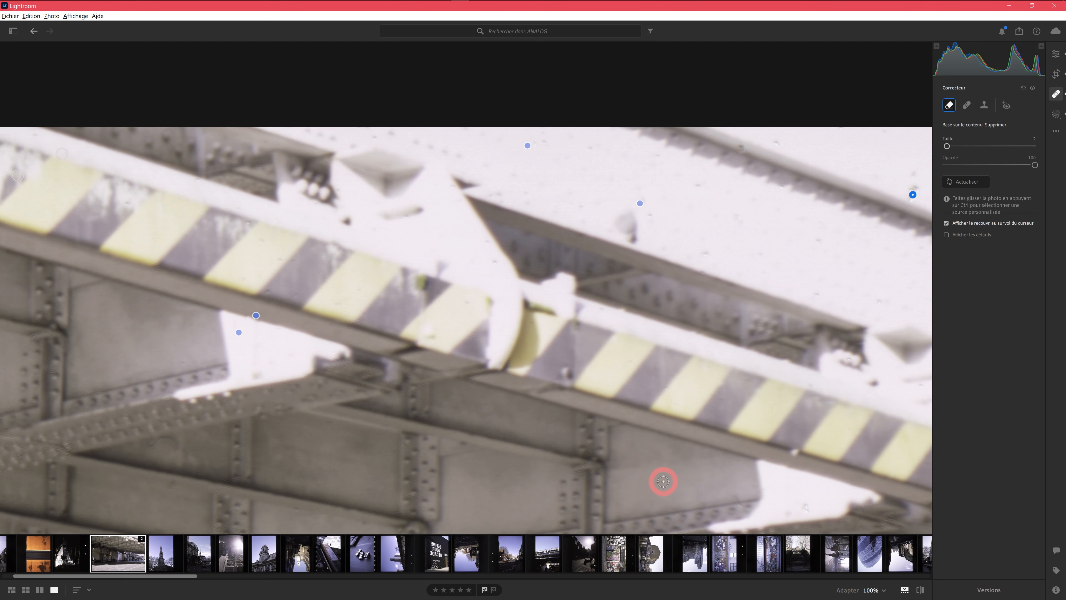
Remove the specks on the S of the BUS road marking, beside the oval marking and on the asphalt above the lane line
{"action": "left_click_drag", "start_coordinate": [699, 444], "coordinate": [698, 278]}
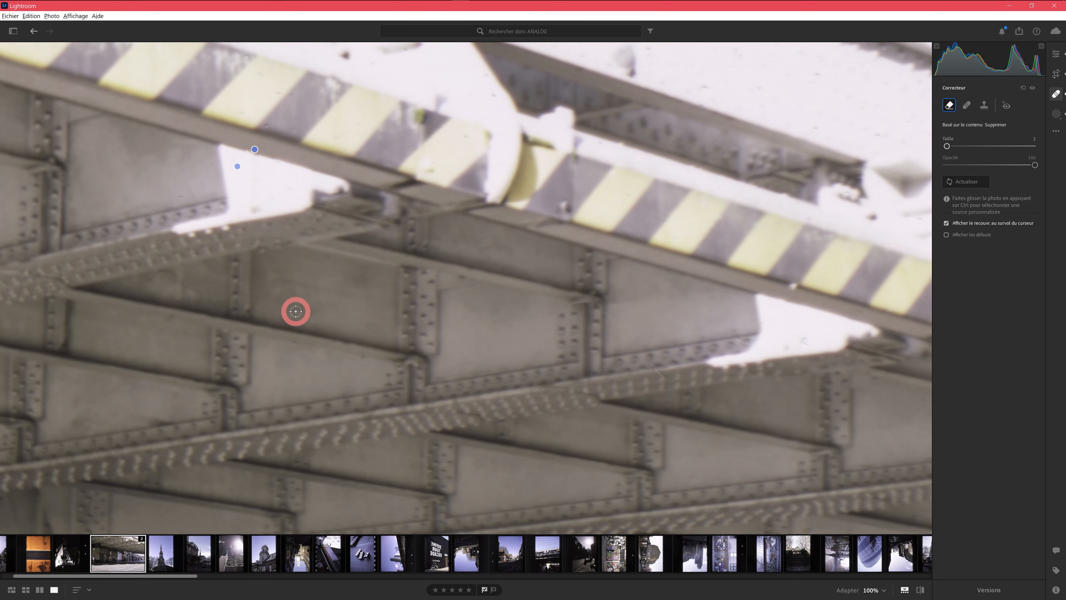
{"action": "left_click_drag", "start_coordinate": [562, 377], "coordinate": [584, 92]}
{"action": "left_click_drag", "start_coordinate": [685, 231], "coordinate": [401, 138]}
{"action": "left_click_drag", "start_coordinate": [369, 171], "coordinate": [470, 156]}
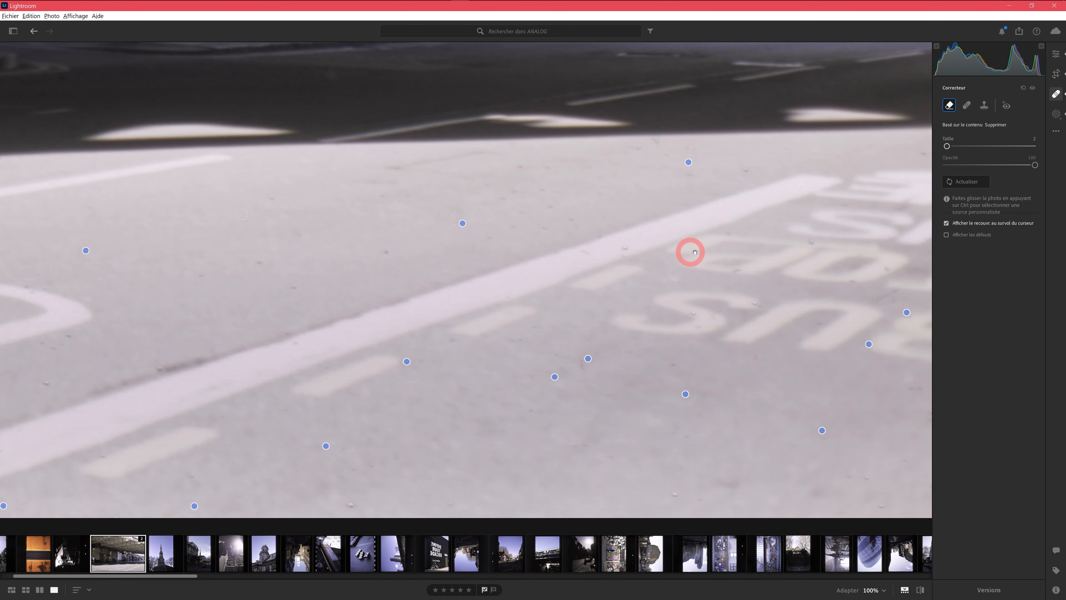
{"action": "left_click", "coordinate": [693, 312]}
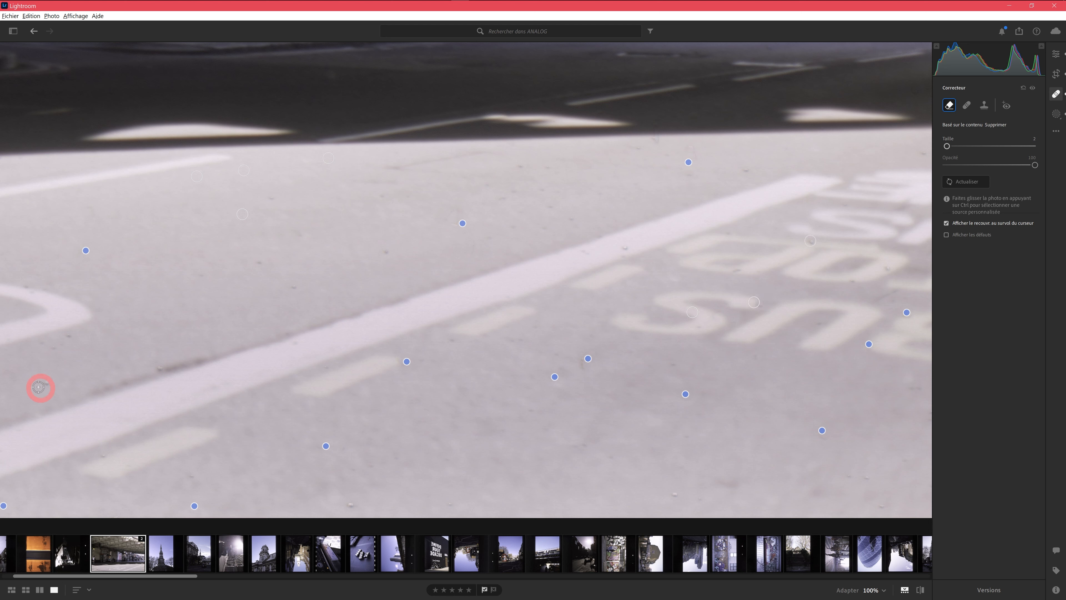
{"action": "left_click", "coordinate": [74, 336]}
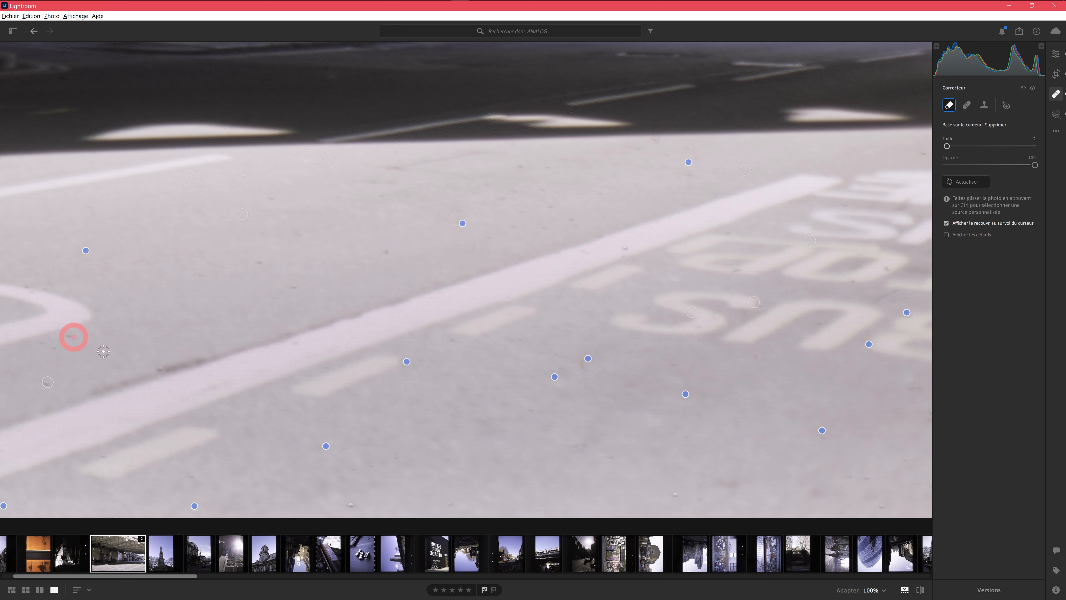
{"action": "left_click", "coordinate": [262, 262]}
{"action": "left_click", "coordinate": [391, 250]}
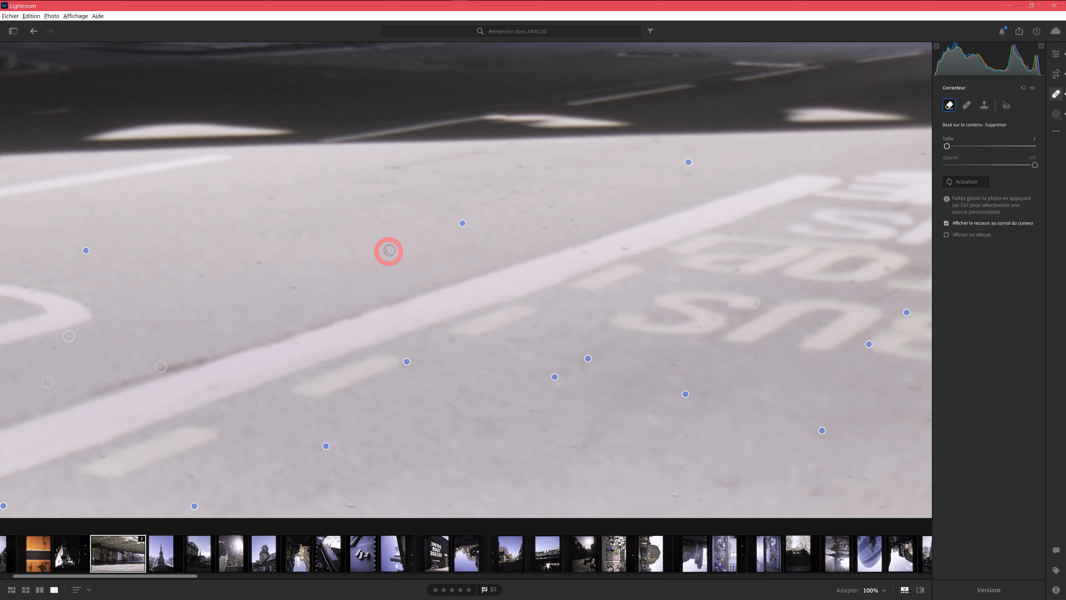
Remove the row of dust specks from the asphalt along the photo's lower edge, below the BUS STOP marking
{"action": "left_click", "coordinate": [356, 508]}
{"action": "left_click", "coordinate": [351, 506]}
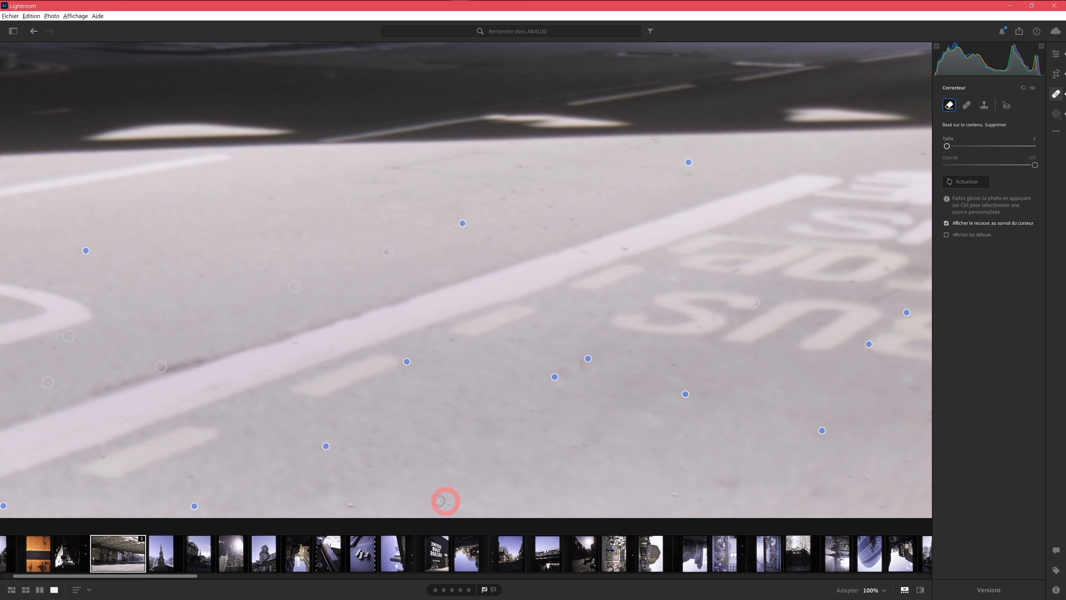
{"action": "left_click", "coordinate": [451, 502]}
{"action": "left_click", "coordinate": [673, 494]}
{"action": "left_click", "coordinate": [713, 495]}
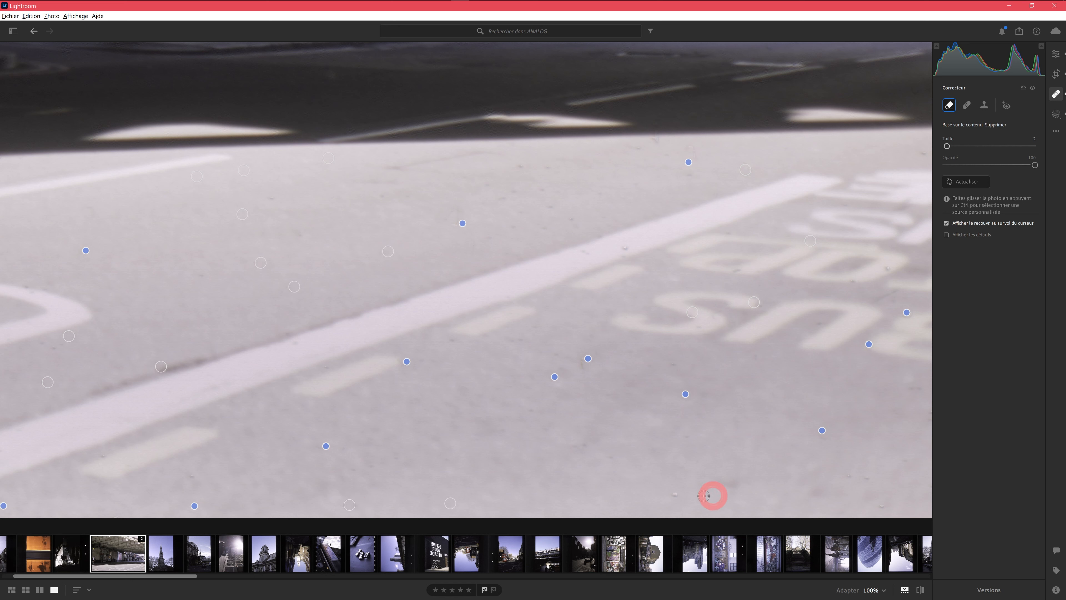
{"action": "left_click_drag", "start_coordinate": [775, 504], "coordinate": [758, 511]}
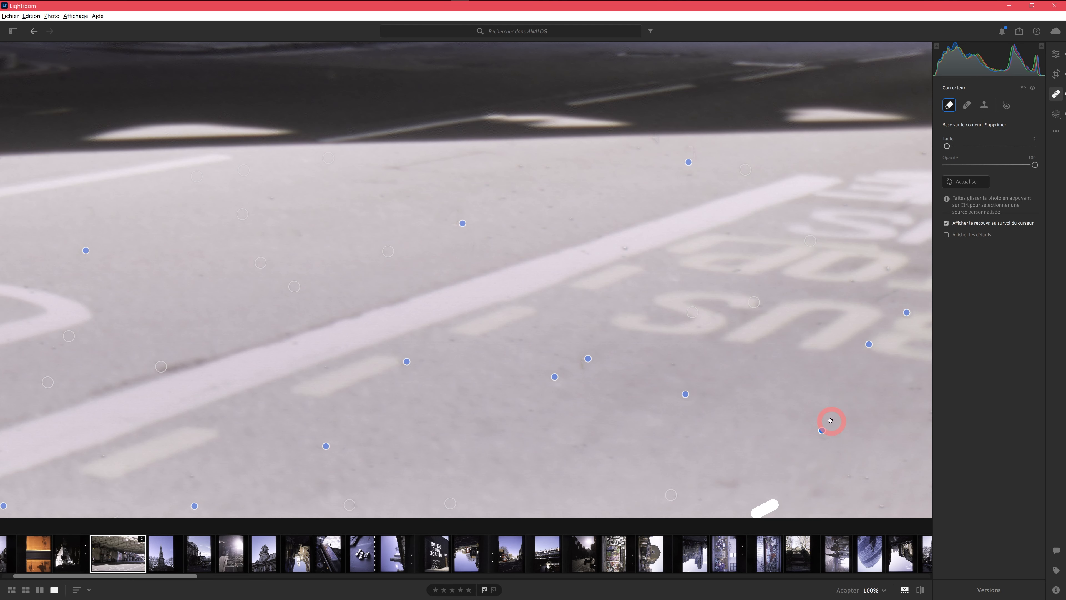
Remove the specks on the white lane line and on the asphalt between it and the shadow edge, near BUS STOP
{"action": "left_click_drag", "start_coordinate": [740, 402], "coordinate": [395, 411]}
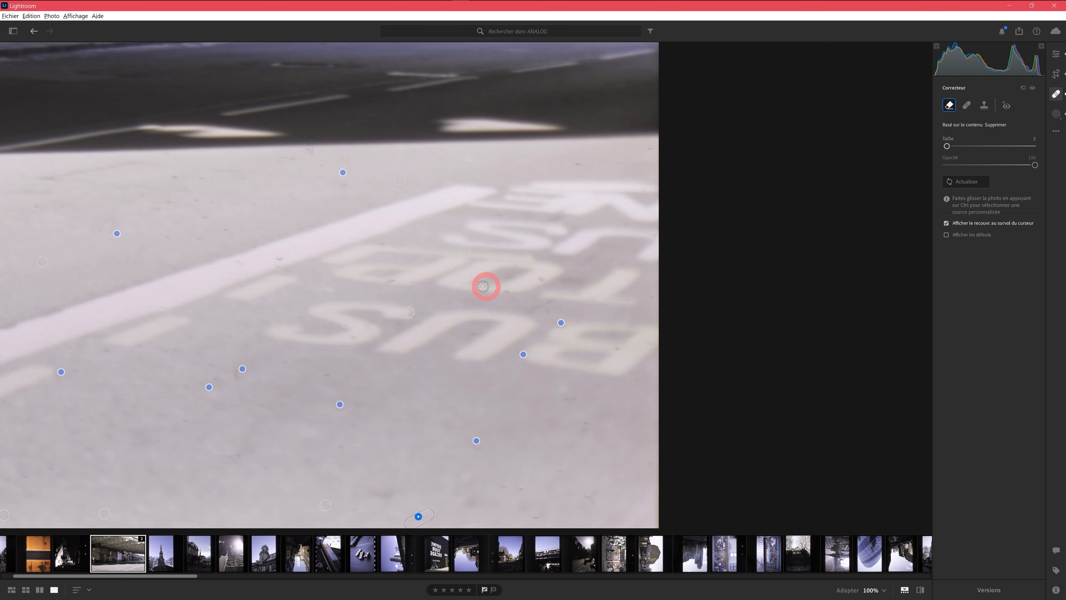
{"action": "left_click", "coordinate": [279, 257]}
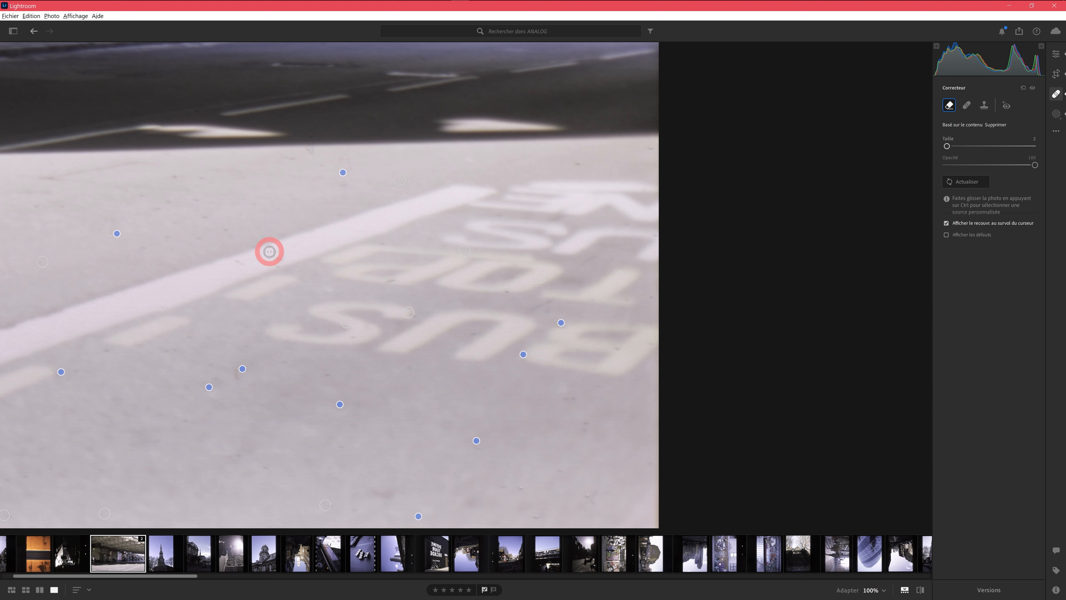
{"action": "left_click", "coordinate": [227, 229]}
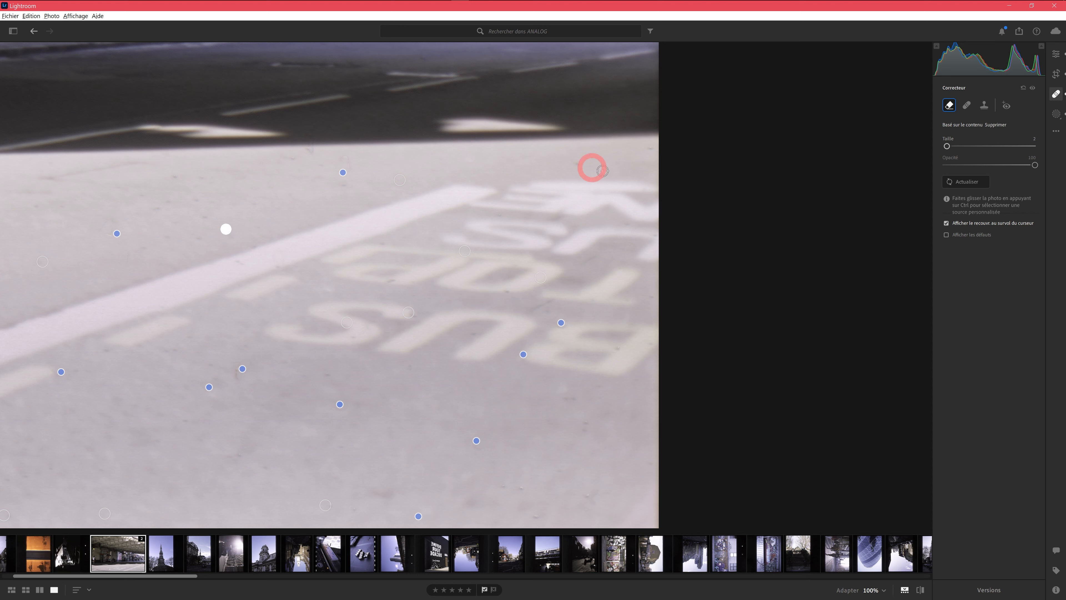
{"action": "left_click", "coordinate": [368, 180]}
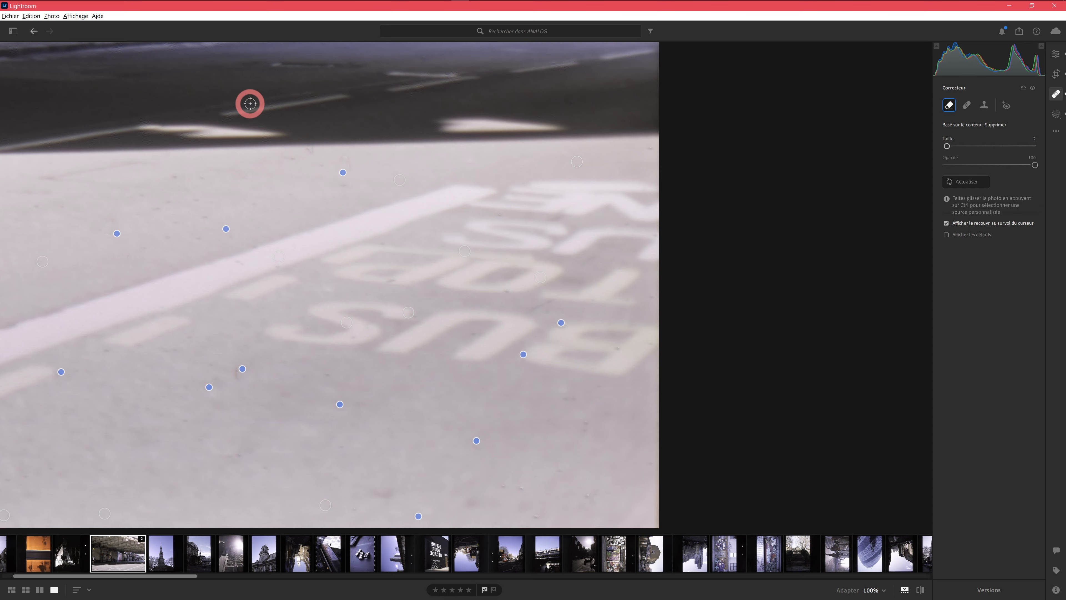
Remove the remaining specks from the asphalt and dashed line at the photo's left, and return to the edit settings with the whole photo shown
{"action": "left_click_drag", "start_coordinate": [241, 102], "coordinate": [714, 241]}
{"action": "left_click_drag", "start_coordinate": [241, 319], "coordinate": [669, 174]}
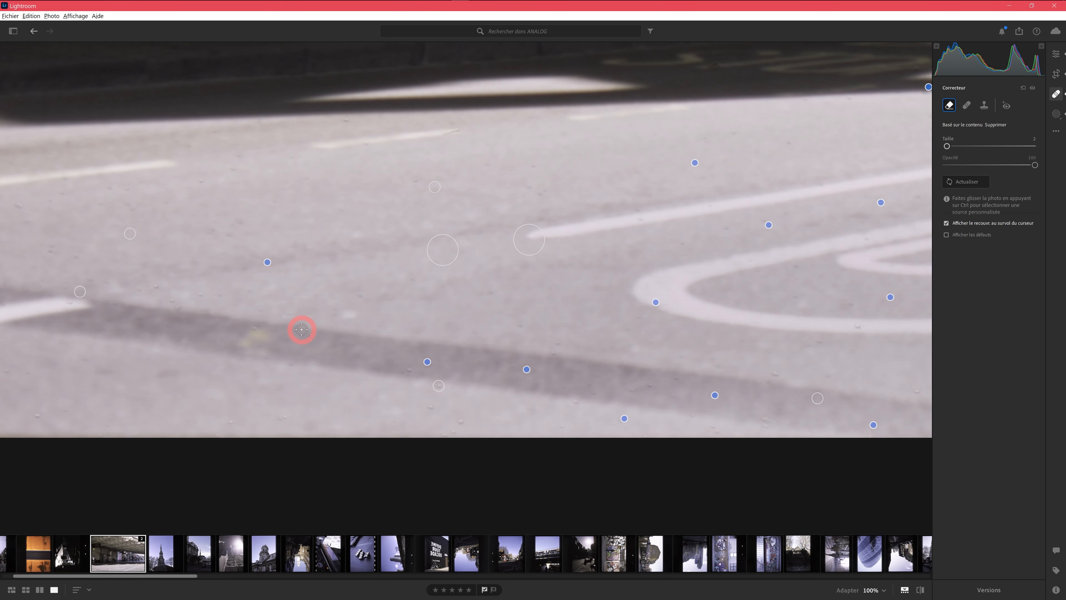
{"action": "left_click", "coordinate": [427, 405]}
{"action": "left_click", "coordinate": [245, 341]}
{"action": "left_click_drag", "start_coordinate": [275, 230], "coordinate": [578, 299]}
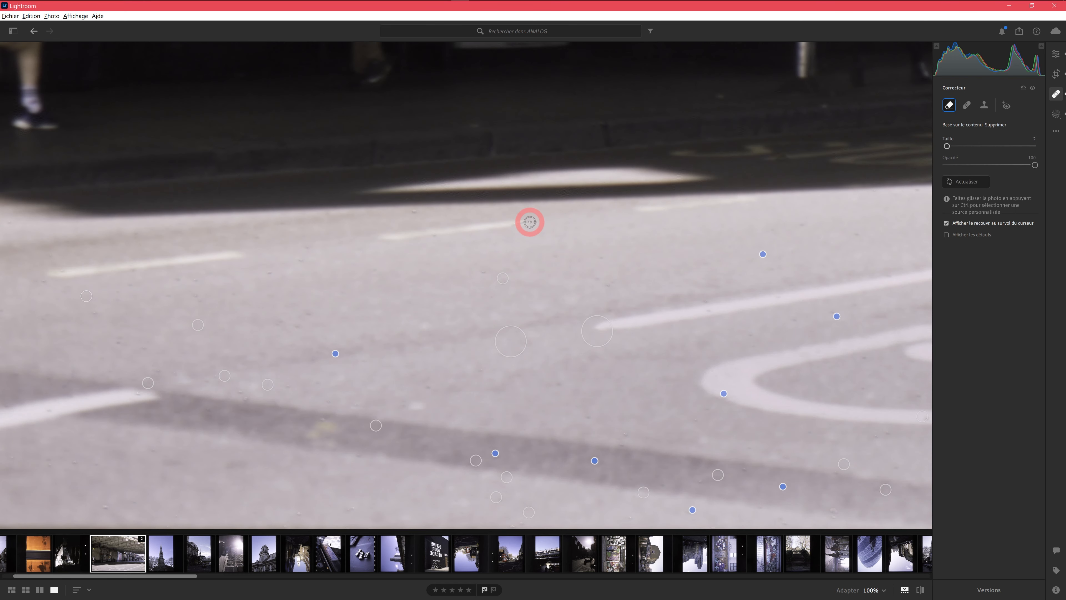
{"action": "left_click_drag", "start_coordinate": [528, 221], "coordinate": [518, 225]}
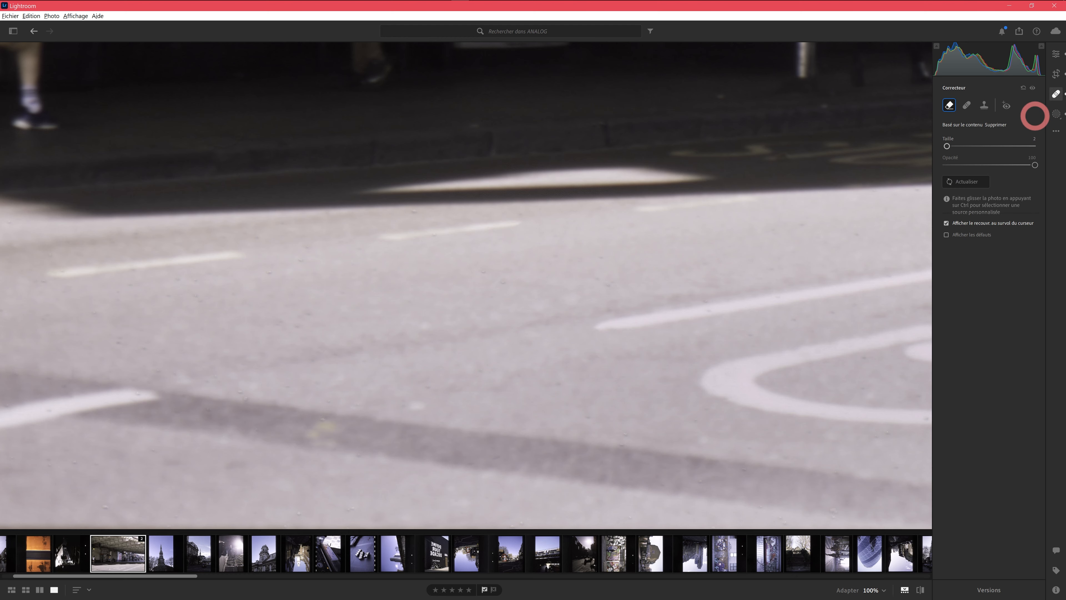
{"action": "left_click", "coordinate": [1055, 55]}
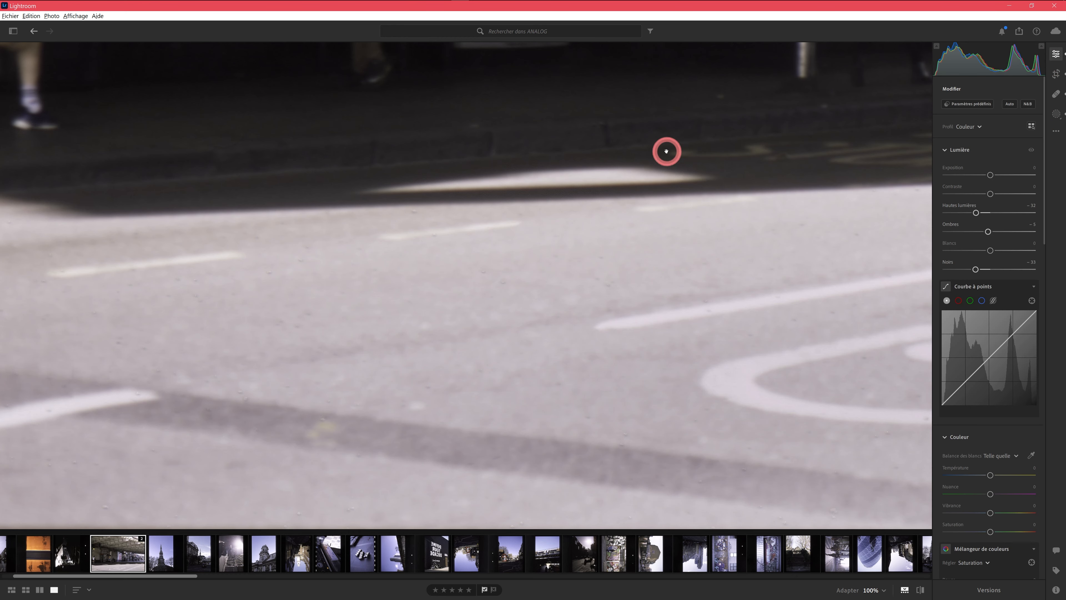
{"action": "left_click", "coordinate": [666, 152]}
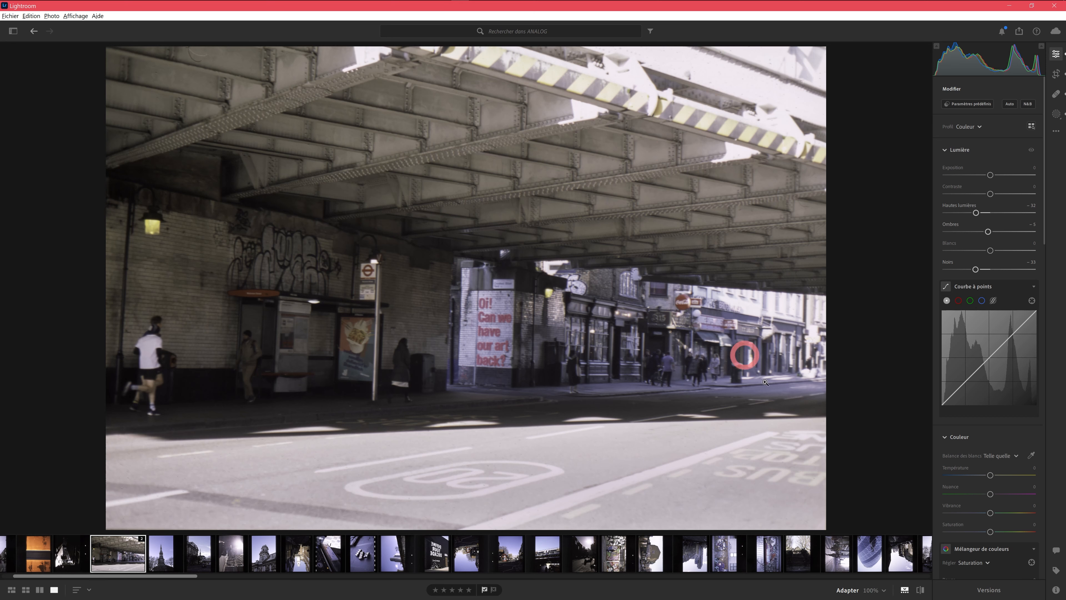
Cool the whole photo by setting Temperature to -4, and raise its Vibrance to +48
{"action": "left_click_drag", "start_coordinate": [789, 416], "coordinate": [747, 401]}
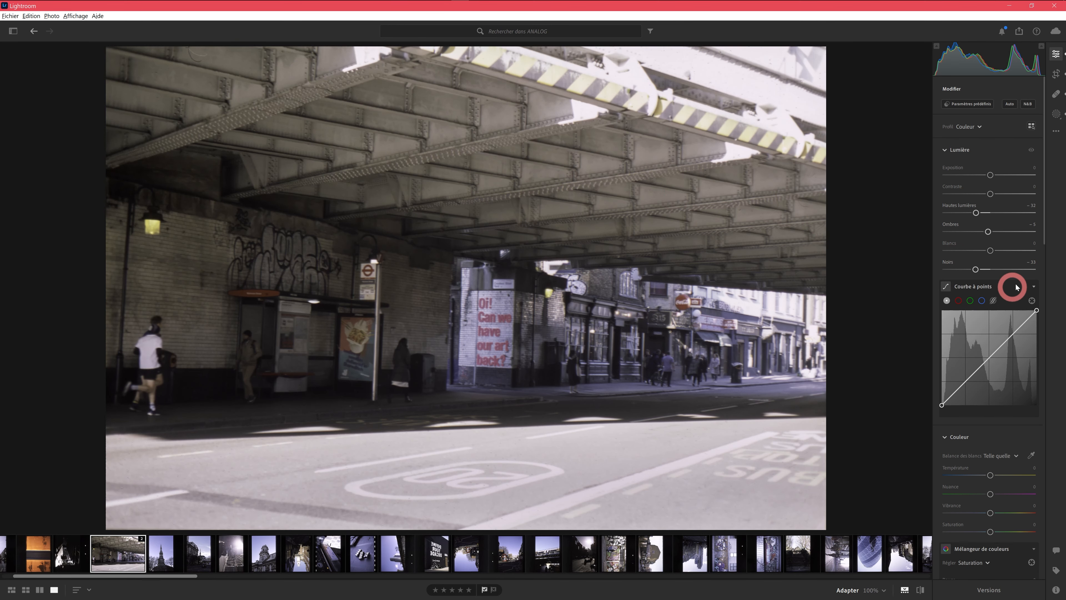
{"action": "left_click_drag", "start_coordinate": [1039, 208], "coordinate": [1049, 277]}
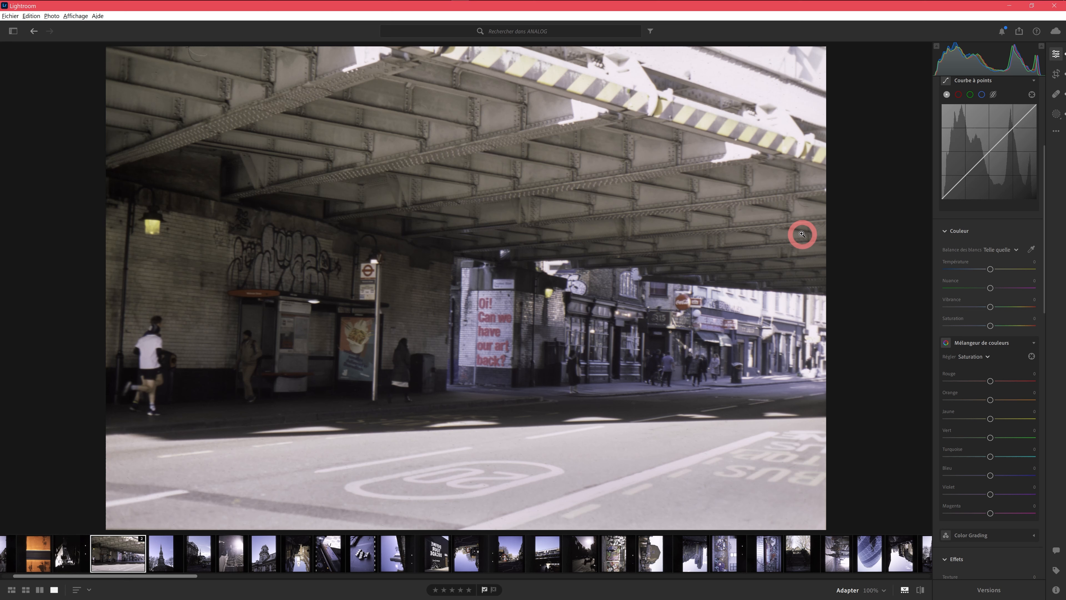
{"action": "left_click_drag", "start_coordinate": [1040, 287], "coordinate": [1050, 329]}
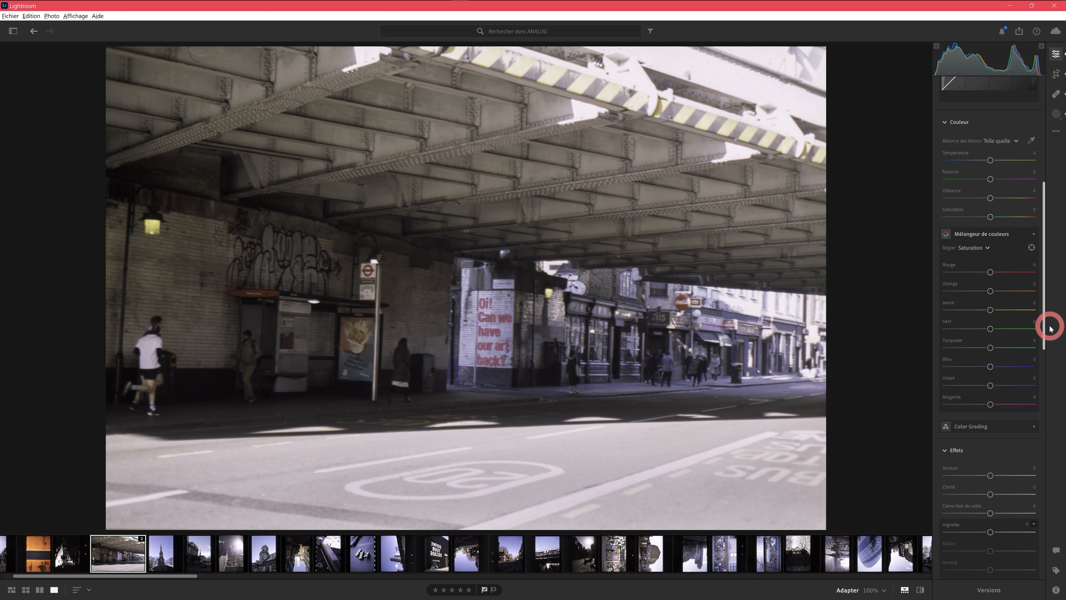
{"action": "mouse_move", "coordinate": [1050, 329]}
{"action": "left_mouse_down"}
{"action": "mouse_move", "coordinate": [1047, 303]}
{"action": "mouse_move", "coordinate": [1048, 327]}
{"action": "left_mouse_up"}
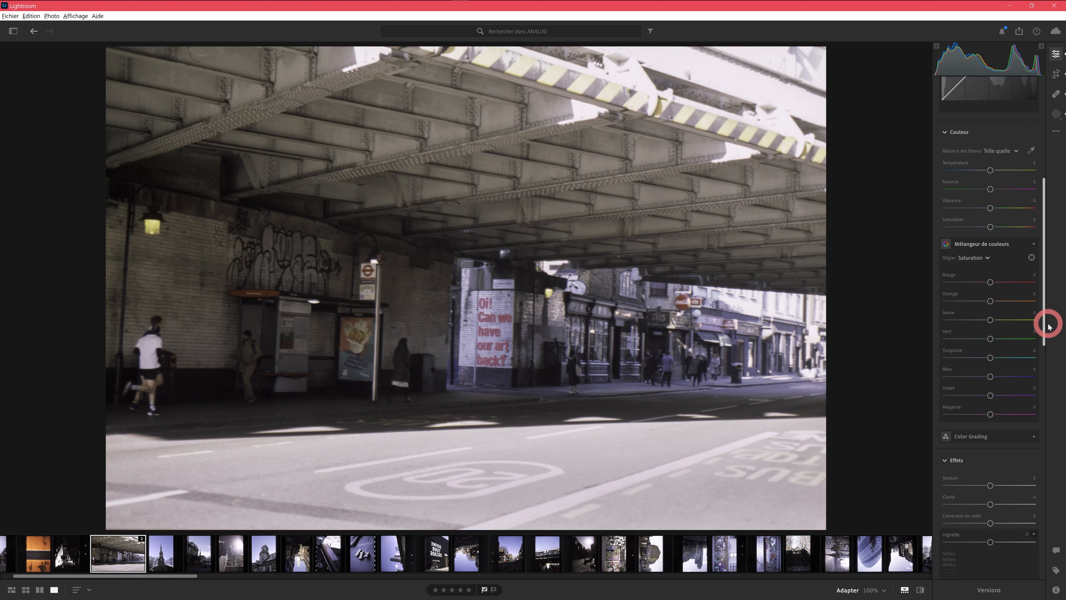
{"action": "left_click_drag", "start_coordinate": [989, 166], "coordinate": [989, 168]}
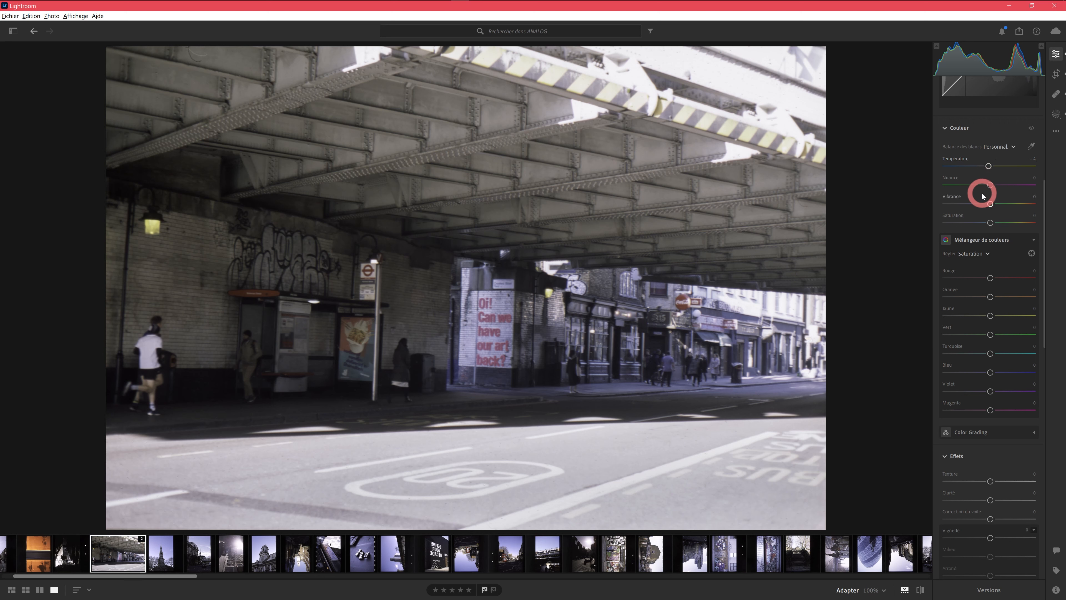
{"action": "left_click", "coordinate": [990, 256]}
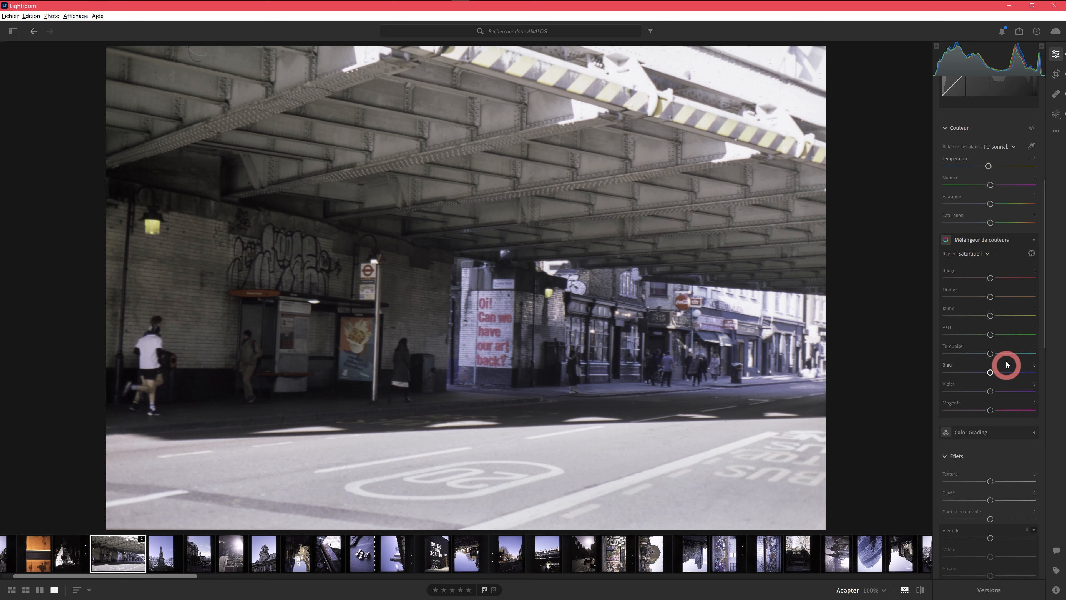
{"action": "mouse_move", "coordinate": [990, 203]}
{"action": "left_mouse_down"}
{"action": "mouse_move", "coordinate": [1046, 206]}
{"action": "mouse_move", "coordinate": [1011, 205]}
{"action": "left_mouse_up"}
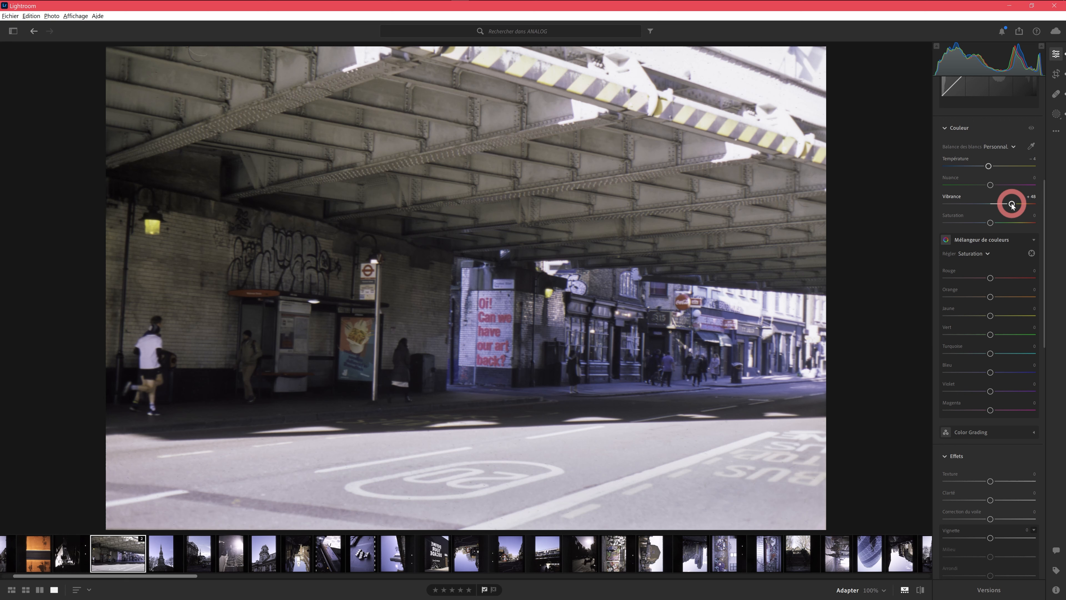
Try tinting the shadows blue and the highlights warm orange with Color Grading, and reset both wheels
{"action": "left_click_drag", "start_coordinate": [1044, 313], "coordinate": [1041, 352]}
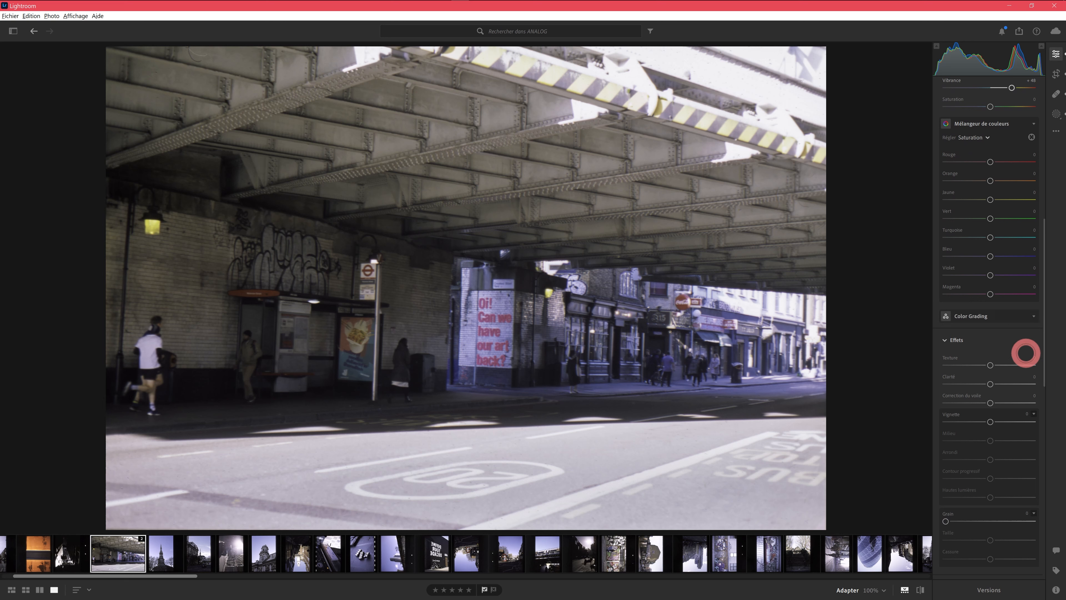
{"action": "left_click", "coordinate": [1033, 316]}
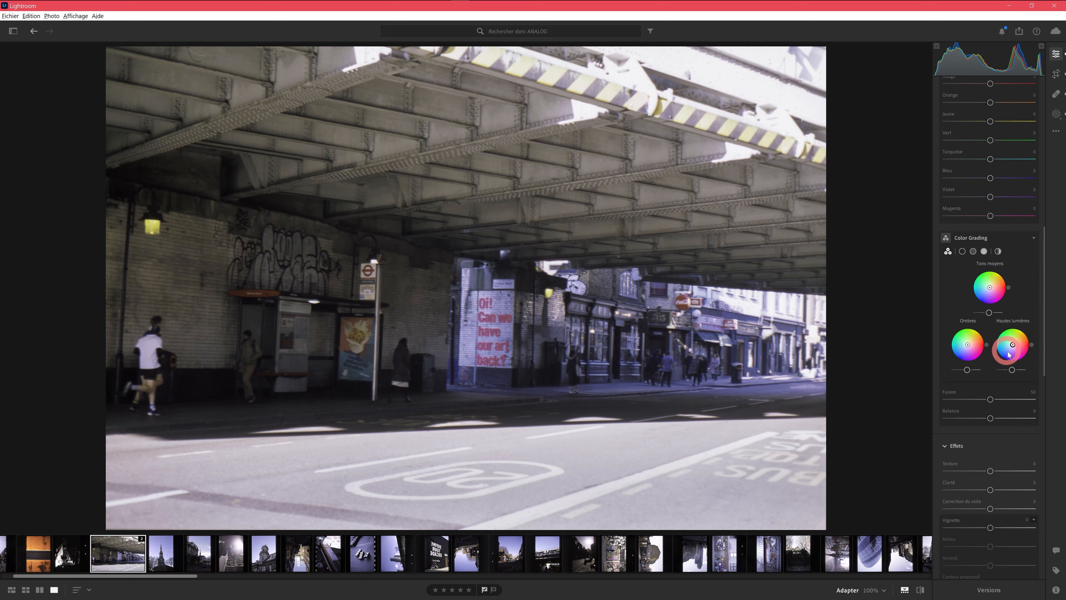
{"action": "mouse_move", "coordinate": [1044, 352]}
{"action": "left_mouse_down"}
{"action": "mouse_move", "coordinate": [1041, 238]}
{"action": "mouse_move", "coordinate": [1042, 333]}
{"action": "left_mouse_up"}
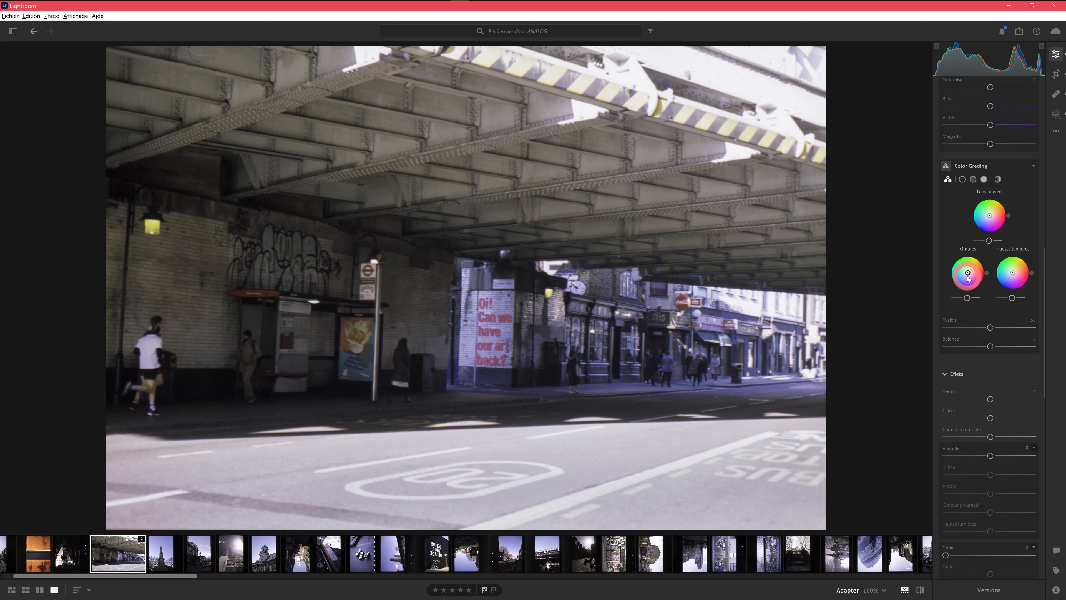
{"action": "left_click", "coordinate": [982, 264]}
{"action": "left_click_drag", "start_coordinate": [966, 273], "coordinate": [1015, 270]}
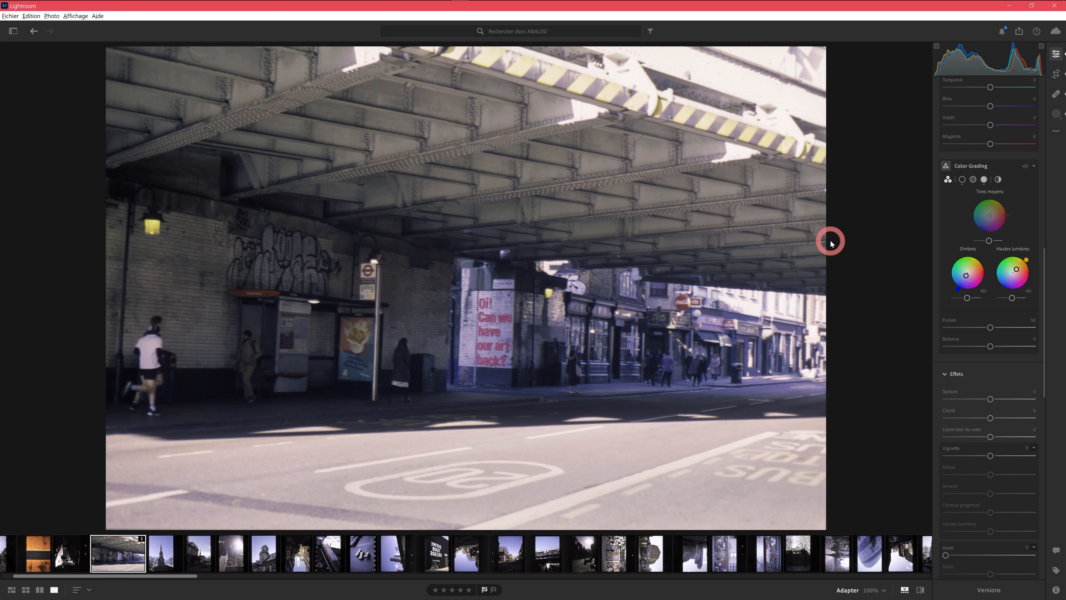
{"action": "double_click", "coordinate": [966, 276]}
{"action": "double_click", "coordinate": [1016, 270]}
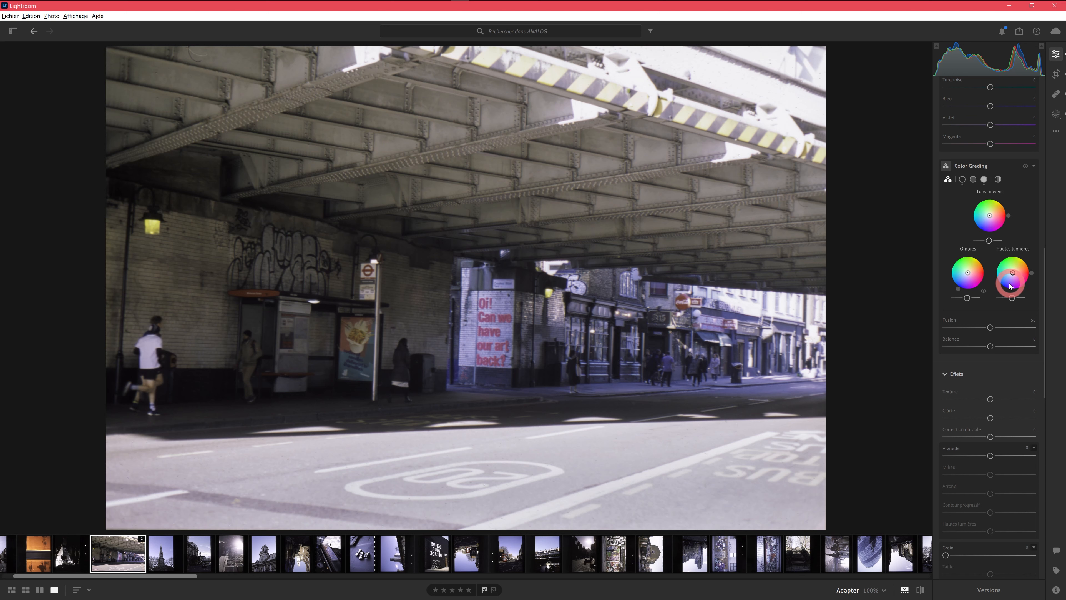
Lift the black point of the point curve's blue channel slightly to add a touch of blue to the shadows
{"action": "scroll", "coordinate": [1044, 233], "scroll_direction": "up", "scroll_amount": 8}
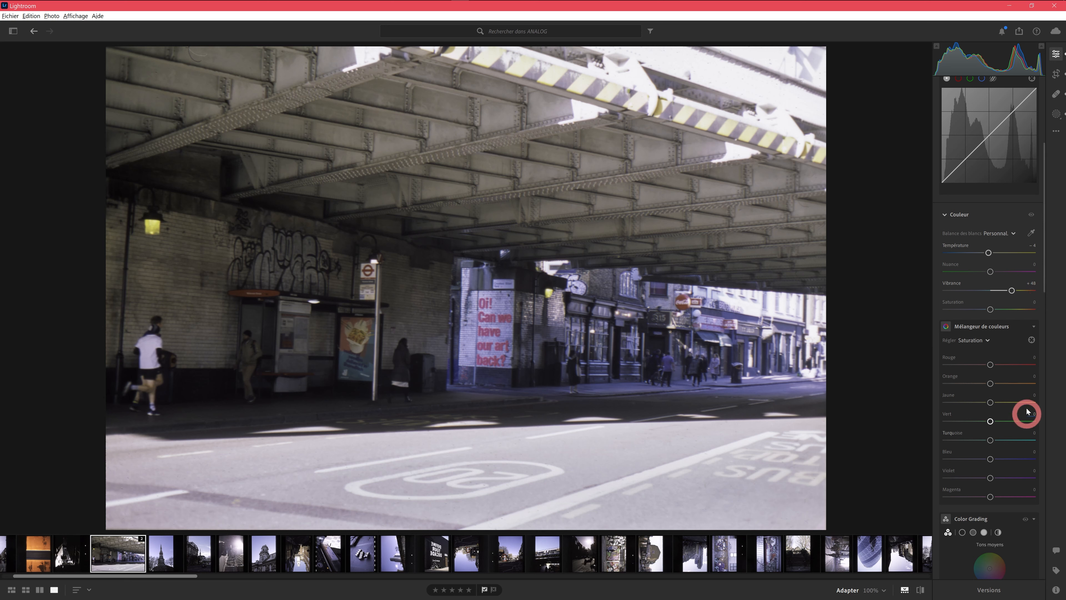
{"action": "scroll", "coordinate": [1043, 286], "scroll_direction": "down", "scroll_amount": 3}
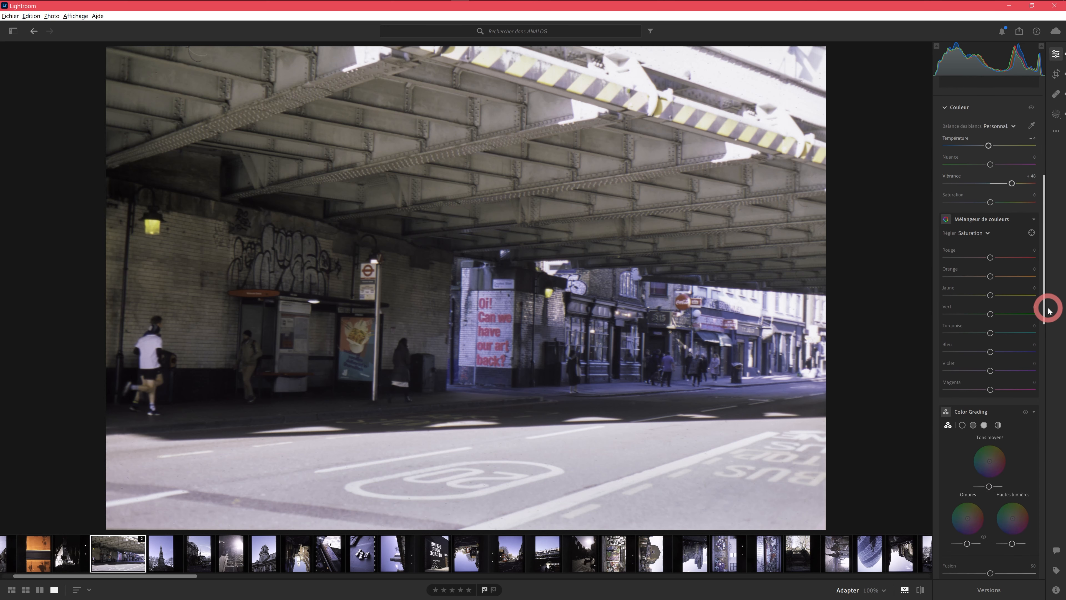
{"action": "left_click_drag", "start_coordinate": [1048, 310], "coordinate": [1046, 234]}
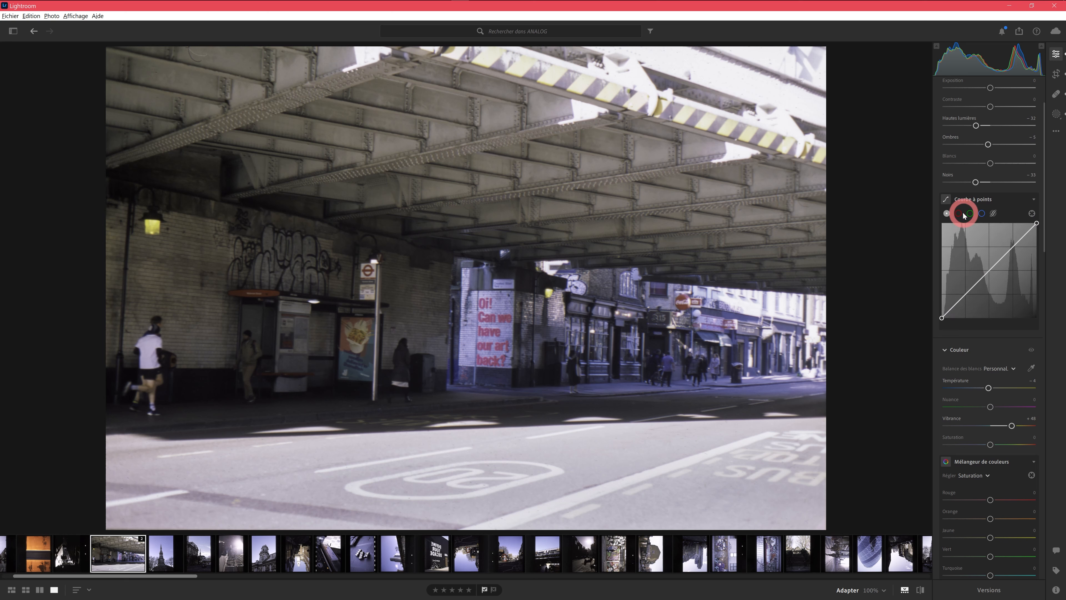
{"action": "left_click", "coordinate": [982, 214]}
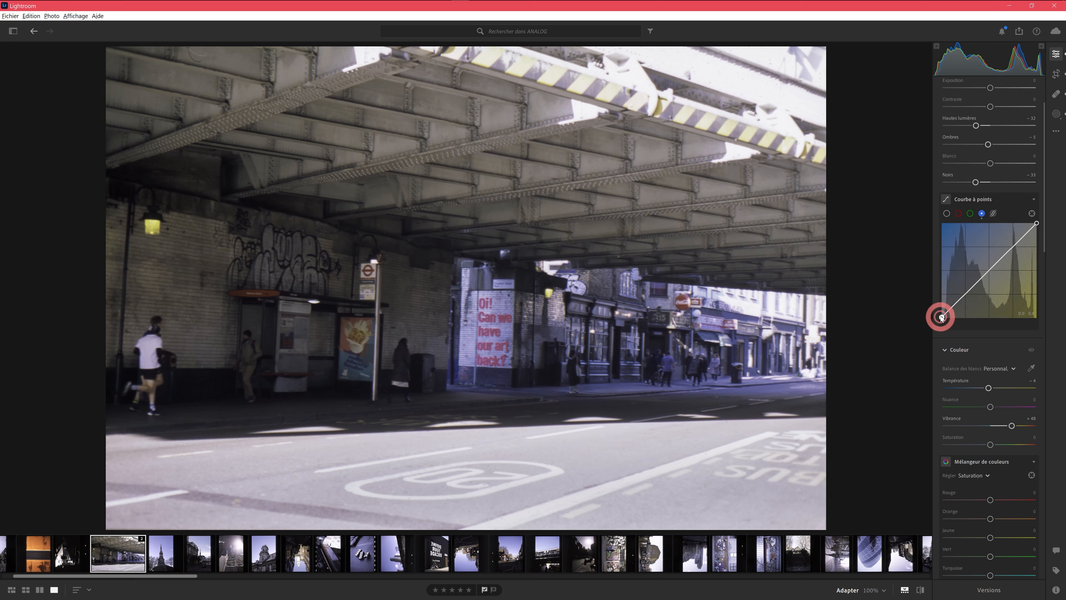
{"action": "left_click_drag", "start_coordinate": [941, 317], "coordinate": [941, 314]}
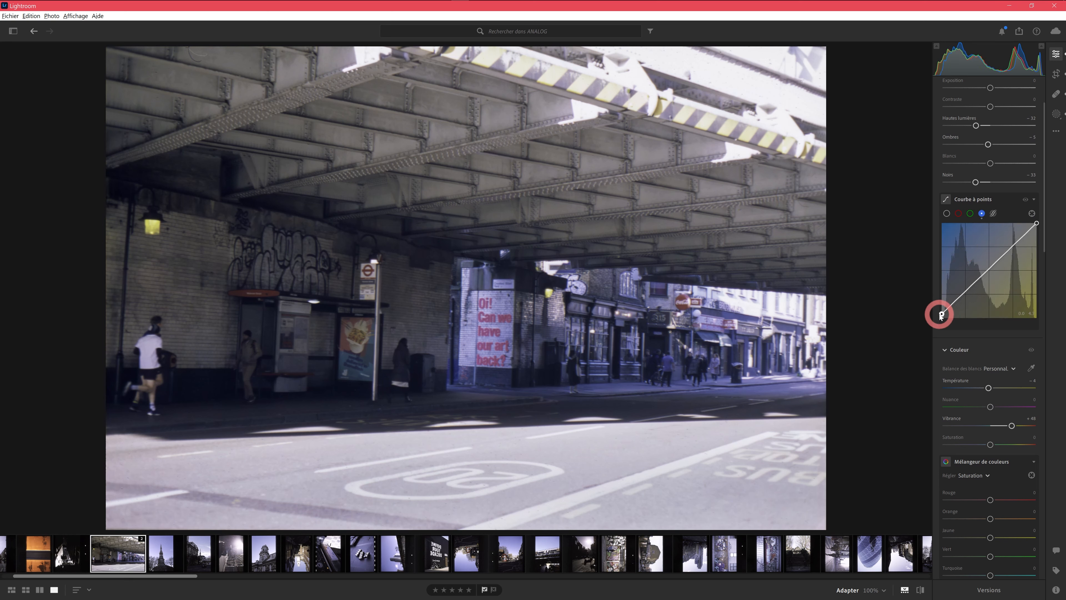
Try pulling the red curve's white point strongly inward, and check the green and blue channel curves
{"action": "left_click", "coordinate": [958, 213]}
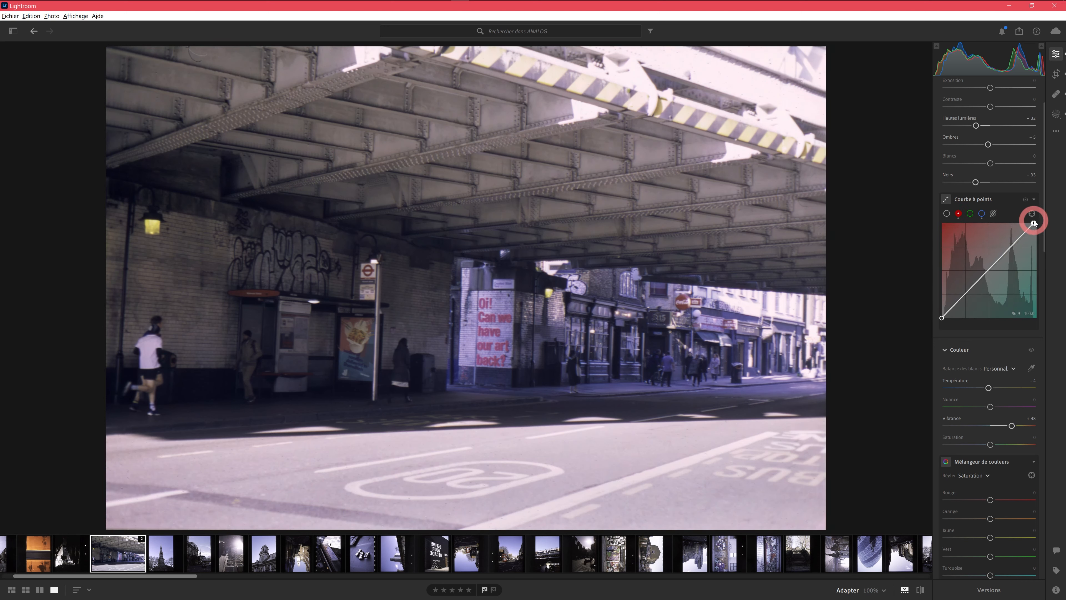
{"action": "left_click_drag", "start_coordinate": [1033, 221], "coordinate": [1018, 223]}
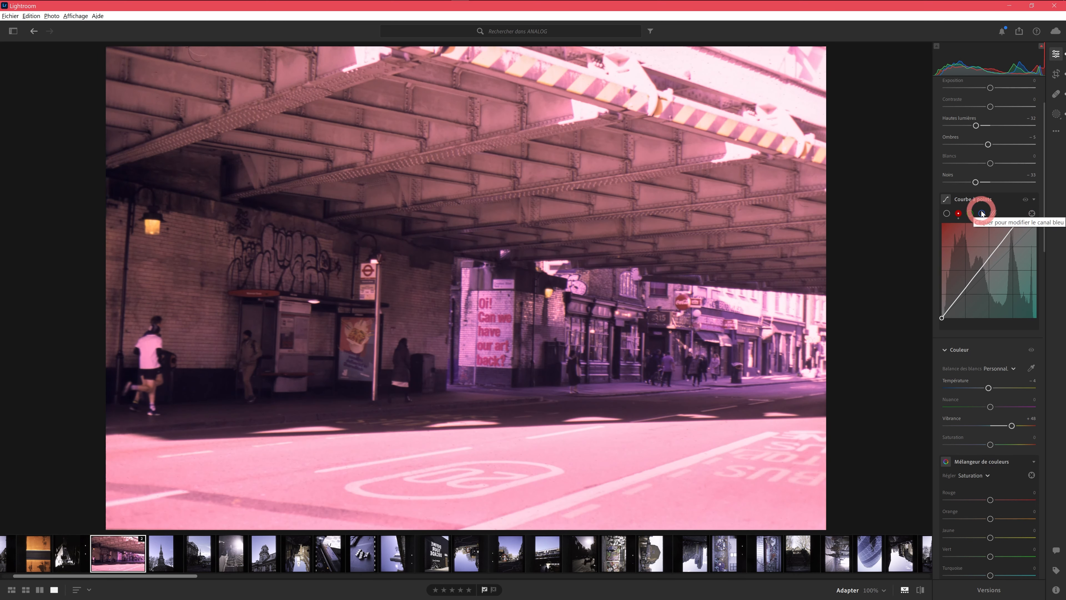
{"action": "left_click", "coordinate": [970, 213]}
{"action": "mouse_move", "coordinate": [1036, 223]}
{"action": "left_mouse_down"}
{"action": "mouse_move", "coordinate": [1014, 216]}
{"action": "mouse_move", "coordinate": [1036, 223]}
{"action": "left_mouse_up"}
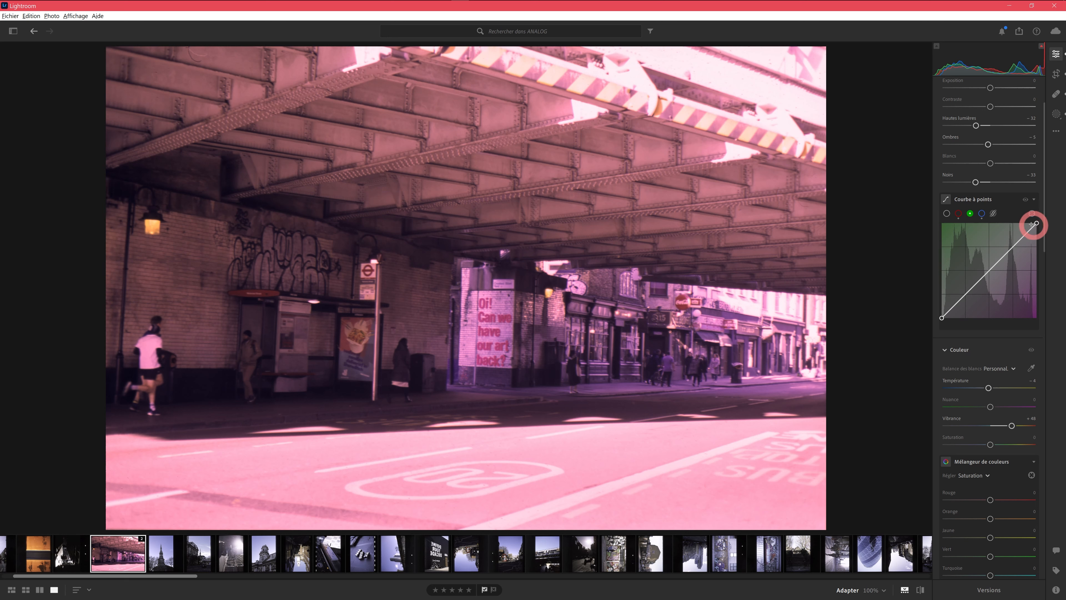
{"action": "left_click", "coordinate": [981, 214]}
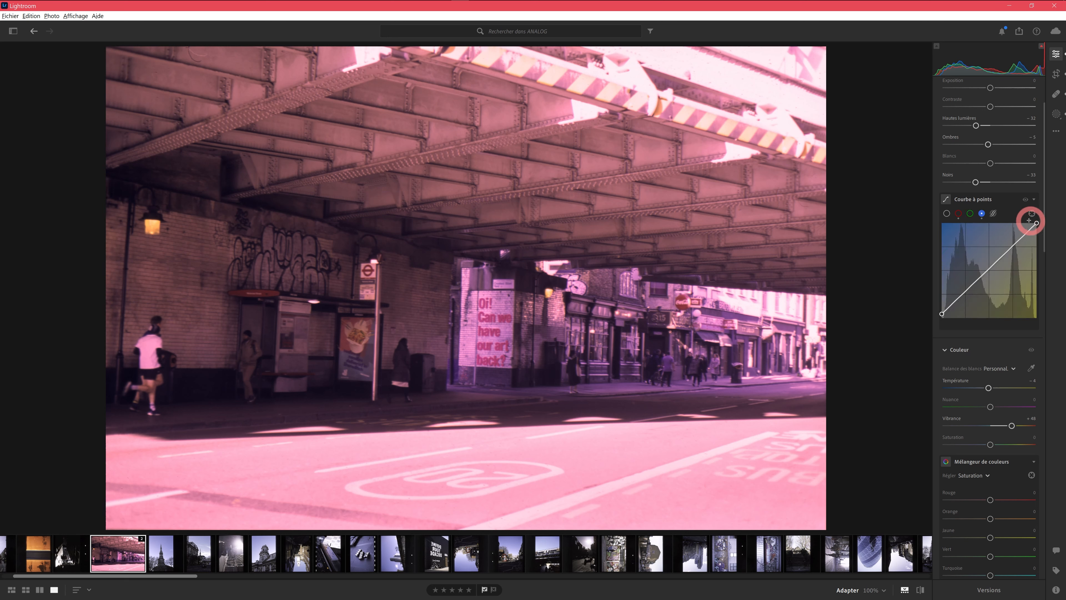
Pull the white points of the red and green channel curves slightly inward to warm the highlights
{"action": "left_click", "coordinate": [958, 213]}
{"action": "mouse_move", "coordinate": [1036, 223]}
{"action": "left_mouse_down"}
{"action": "mouse_move", "coordinate": [1016, 223]}
{"action": "mouse_move", "coordinate": [1033, 222]}
{"action": "left_mouse_up"}
{"action": "left_click", "coordinate": [970, 213]}
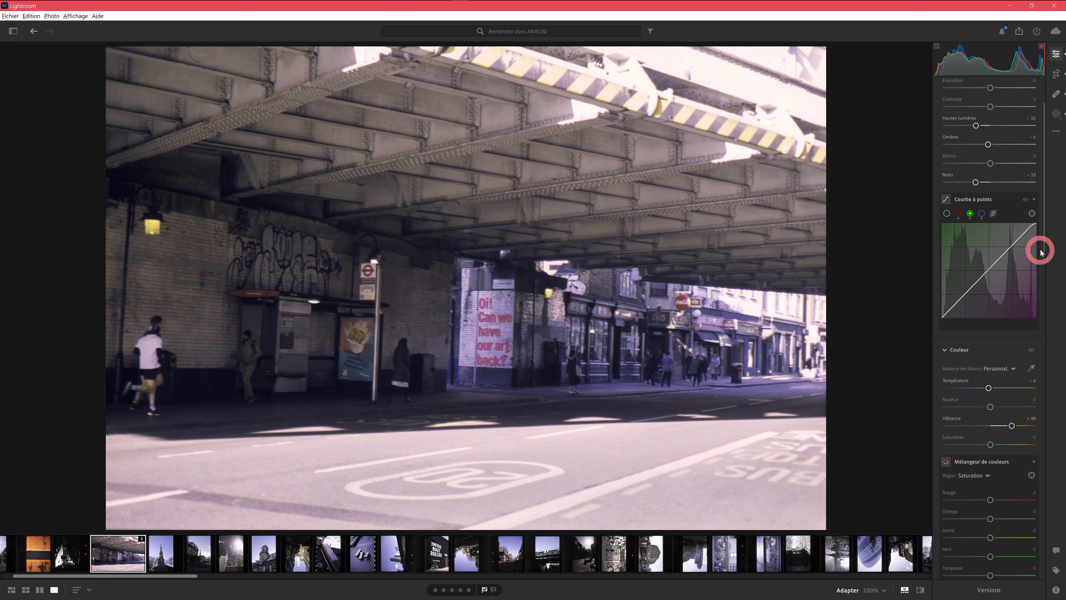
{"action": "left_click_drag", "start_coordinate": [1044, 251], "coordinate": [1046, 313]}
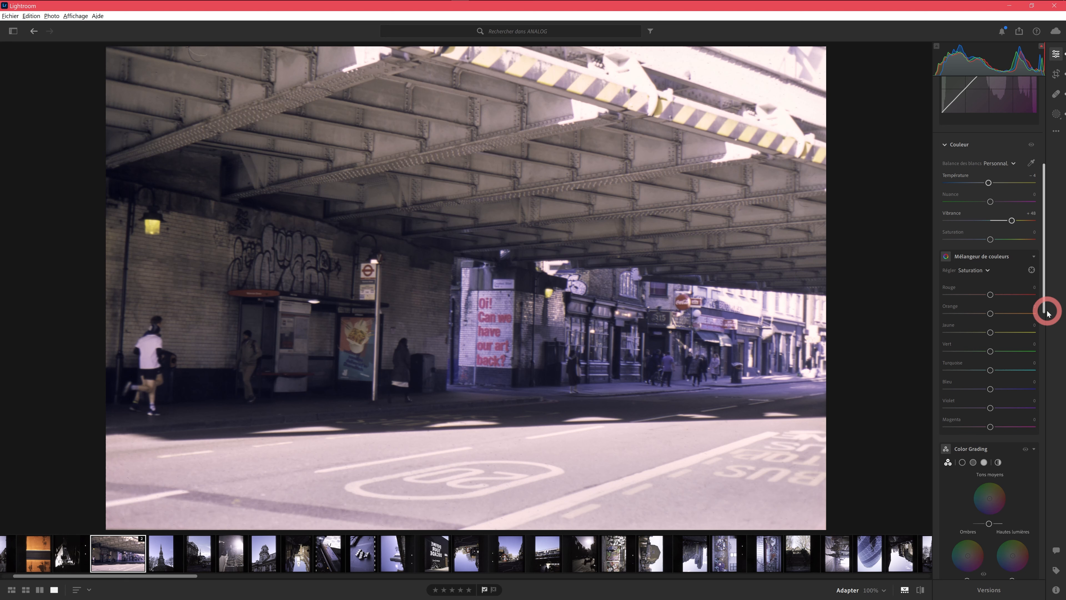
{"action": "left_click_drag", "start_coordinate": [1047, 311], "coordinate": [1045, 348]}
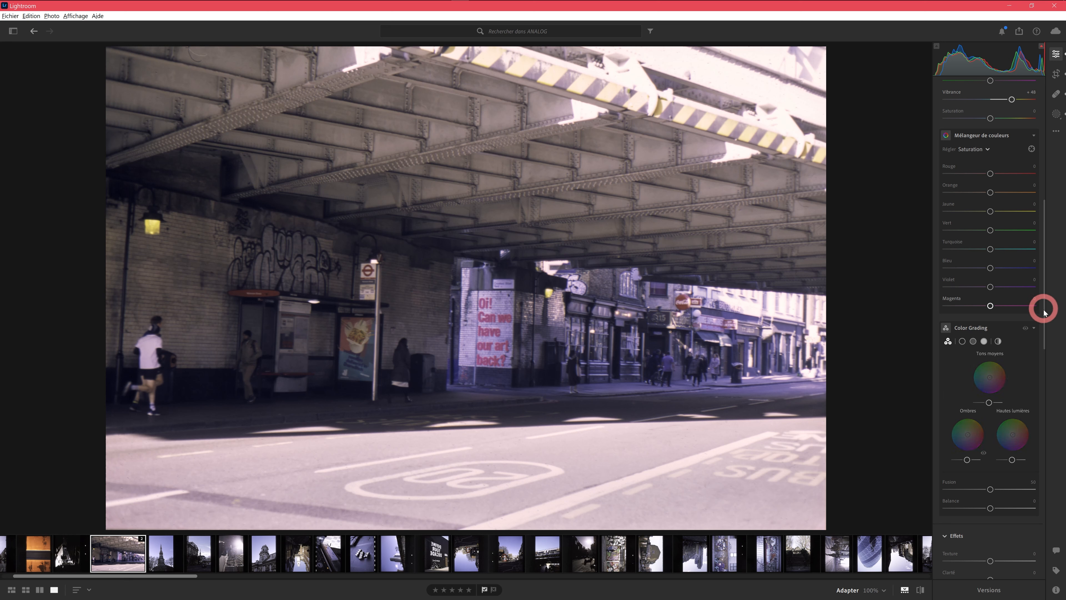
{"action": "left_click_drag", "start_coordinate": [1045, 314], "coordinate": [1042, 233]}
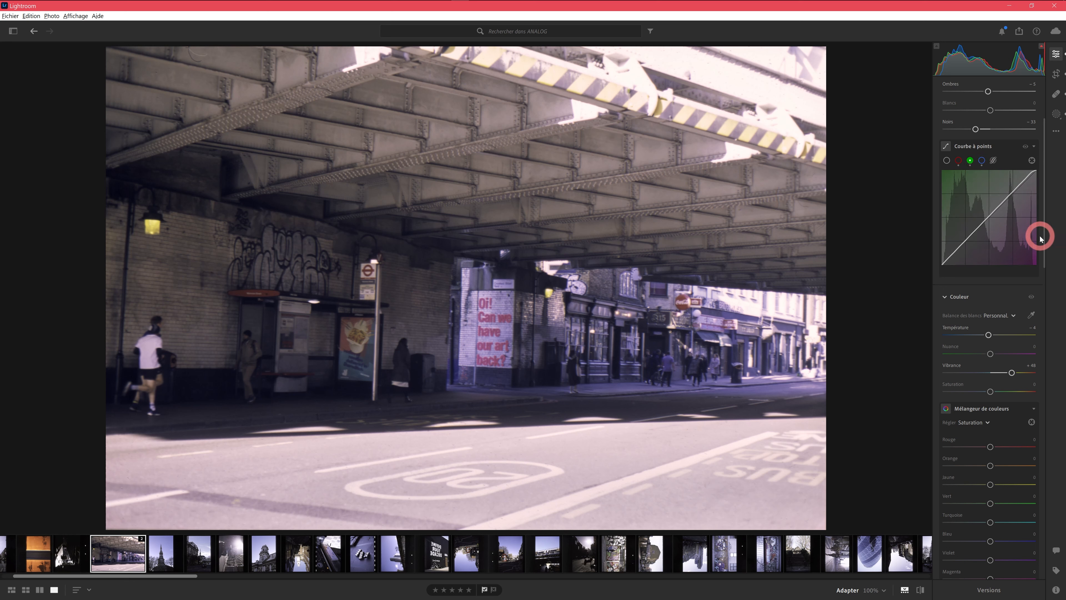
{"action": "left_click_drag", "start_coordinate": [1041, 232], "coordinate": [1051, 381]}
{"action": "left_click", "coordinate": [717, 423]}
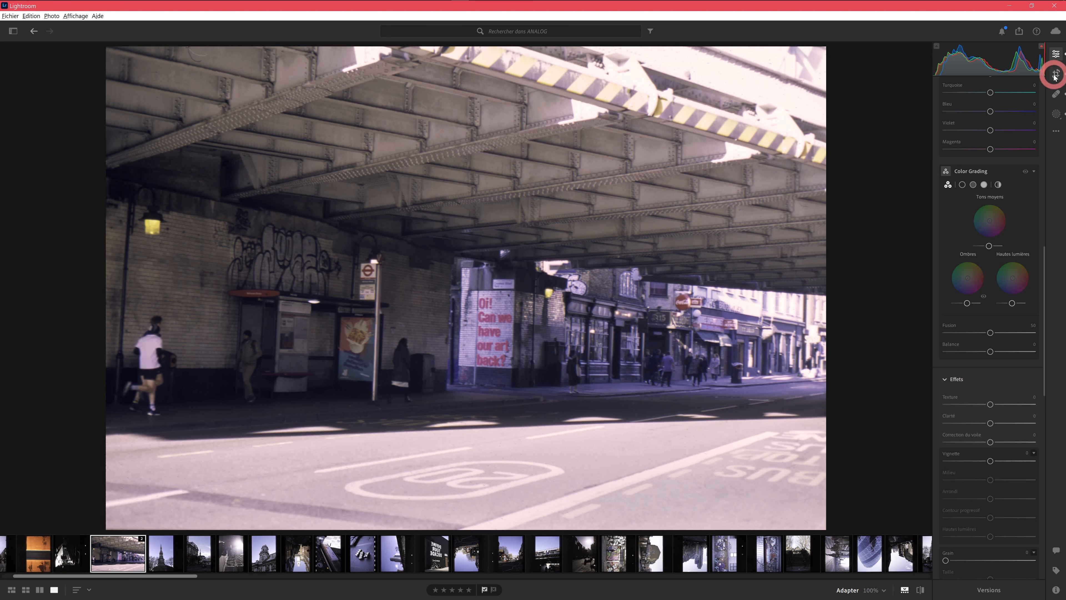
Add a linear gradient mask covering the bridge's underside, slanted along its lower edge, and set its Texture to +9
{"action": "left_click", "coordinate": [1056, 113]}
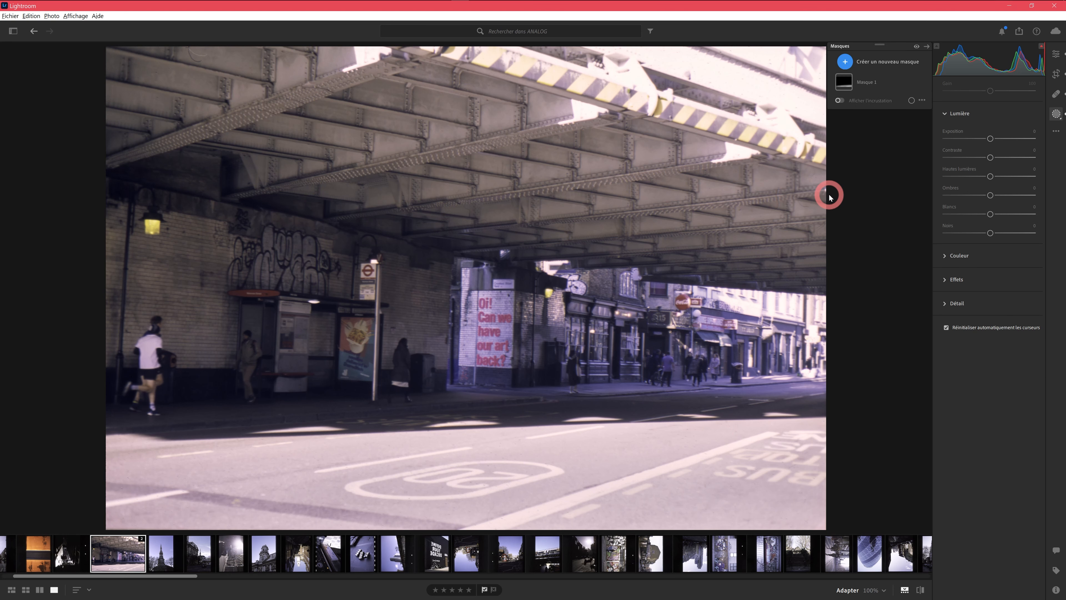
{"action": "left_click", "coordinate": [844, 61]}
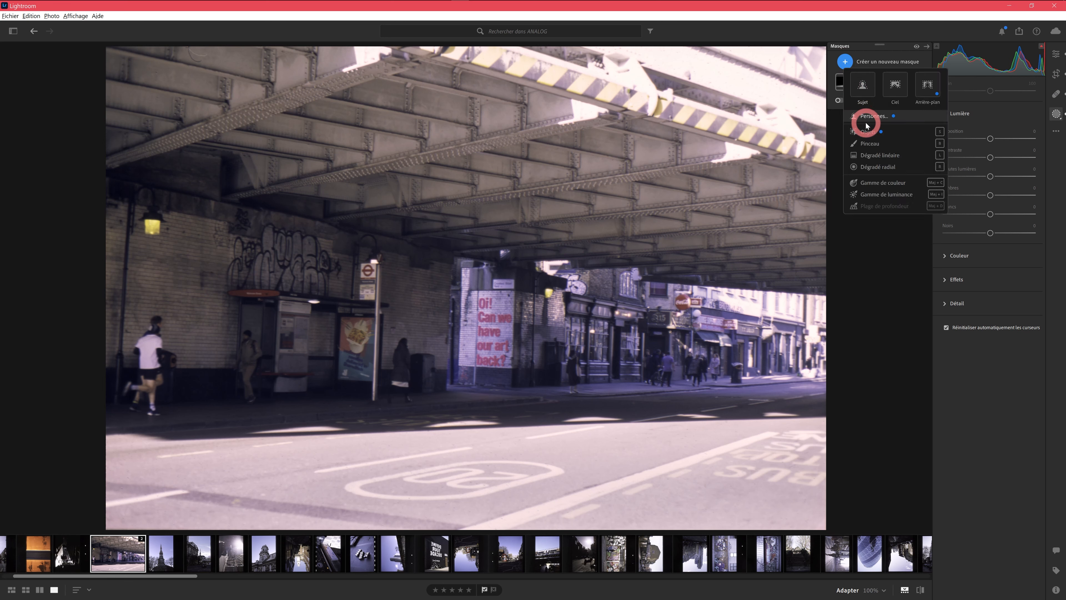
{"action": "left_click", "coordinate": [879, 156]}
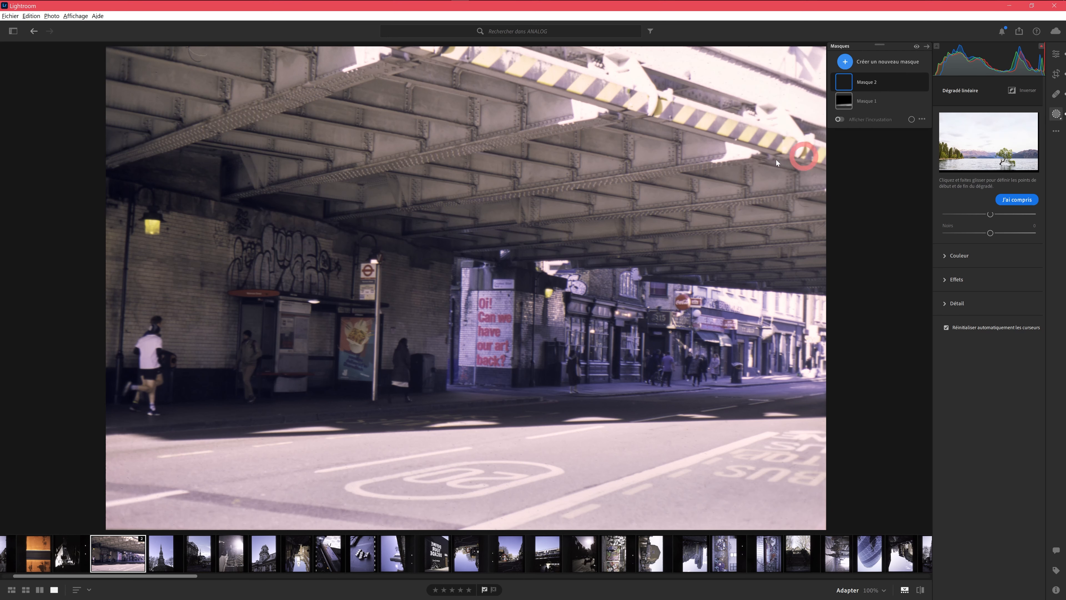
{"action": "left_click_drag", "start_coordinate": [437, 187], "coordinate": [471, 208]}
{"action": "left_click_drag", "start_coordinate": [435, 271], "coordinate": [475, 229]}
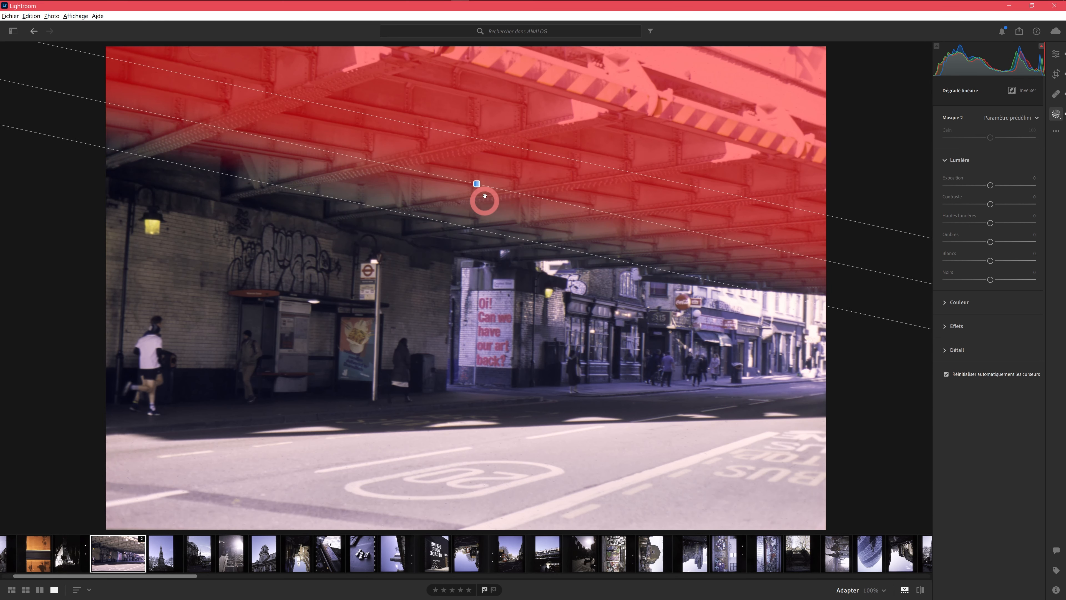
{"action": "mouse_move", "coordinate": [475, 186]}
{"action": "left_mouse_down"}
{"action": "mouse_move", "coordinate": [458, 215]}
{"action": "mouse_move", "coordinate": [467, 203]}
{"action": "left_mouse_up"}
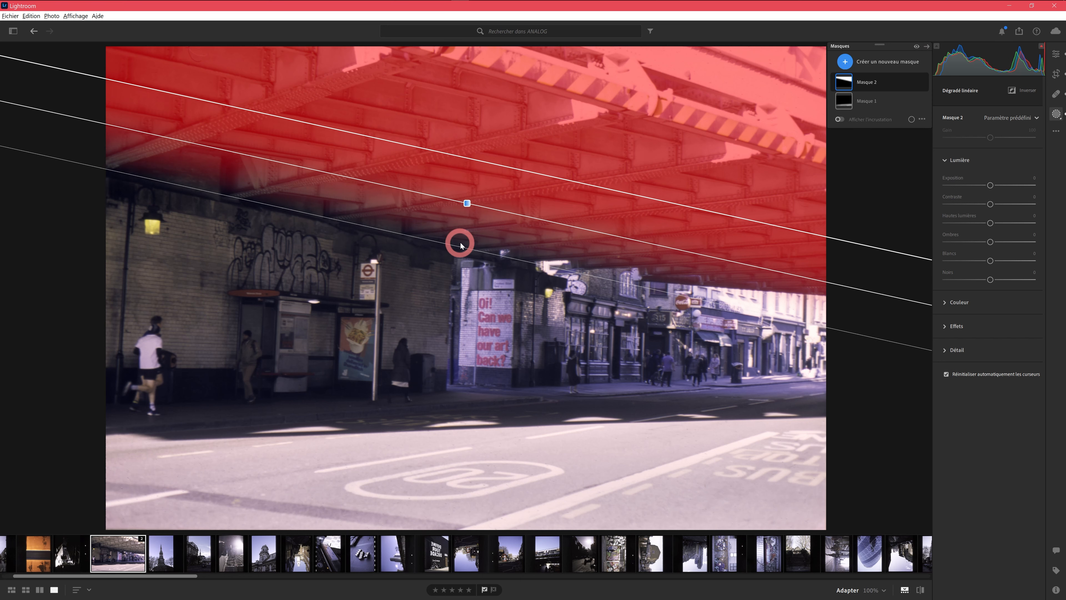
{"action": "left_click", "coordinate": [957, 327]}
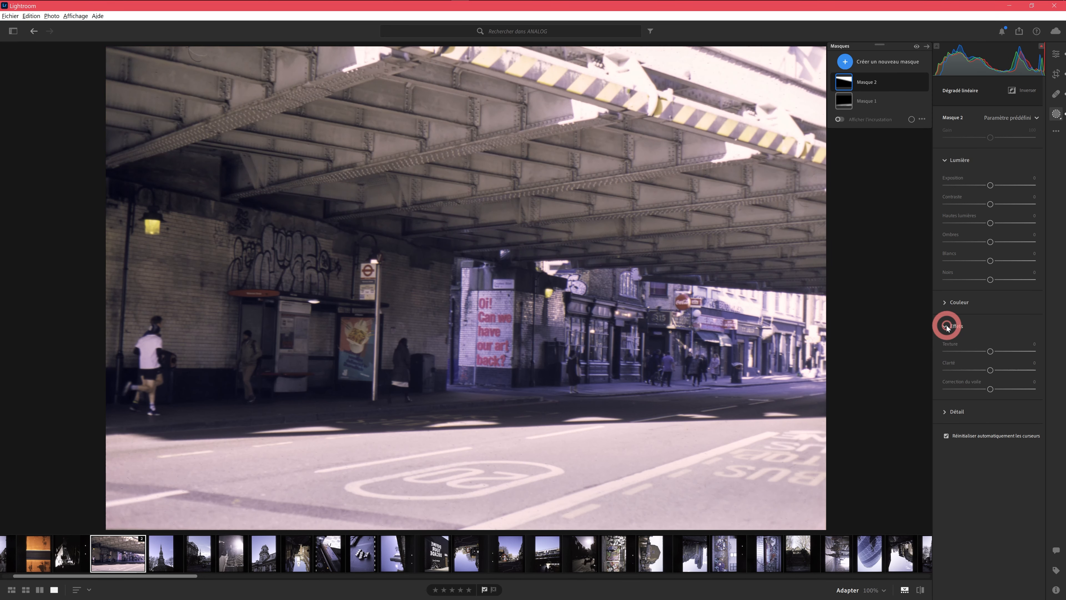
{"action": "mouse_move", "coordinate": [986, 351]}
{"action": "left_mouse_down"}
{"action": "mouse_move", "coordinate": [1024, 353]}
{"action": "mouse_move", "coordinate": [995, 352]}
{"action": "left_mouse_up"}
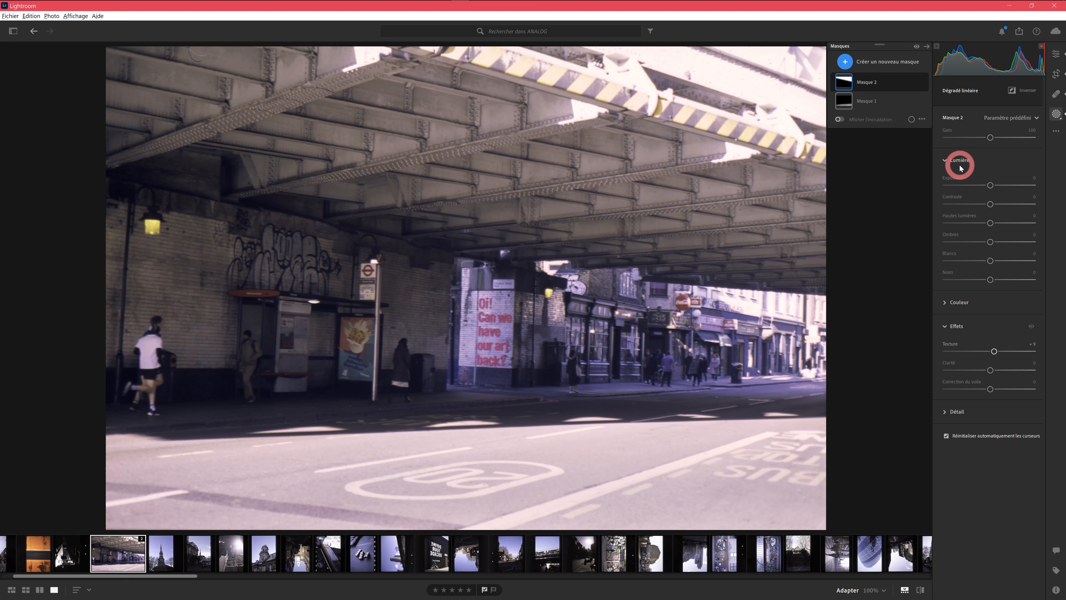
Add a brush mask with a smaller brush and a flow of 82, and paint it over the "Oi! Can we have our art back?" wall
{"action": "mouse_move", "coordinate": [754, 200]}
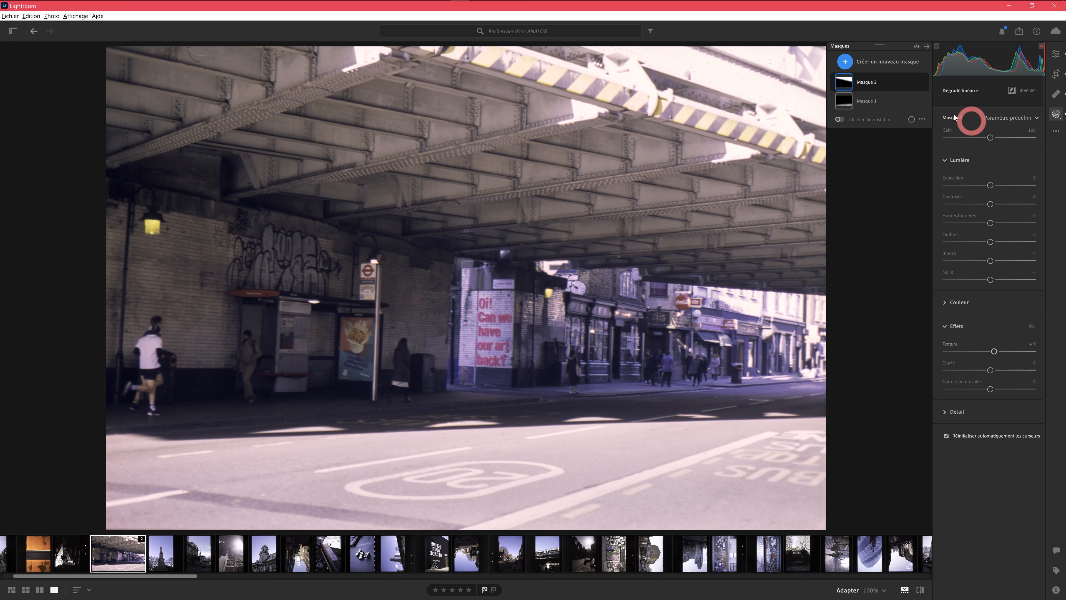
{"action": "left_click", "coordinate": [857, 66]}
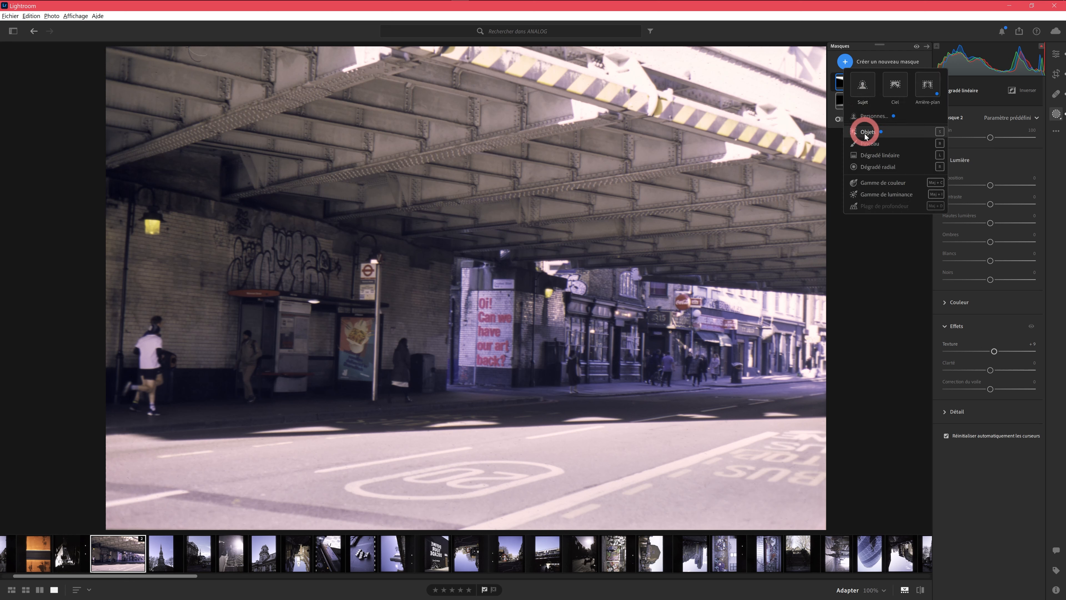
{"action": "left_click", "coordinate": [877, 155]}
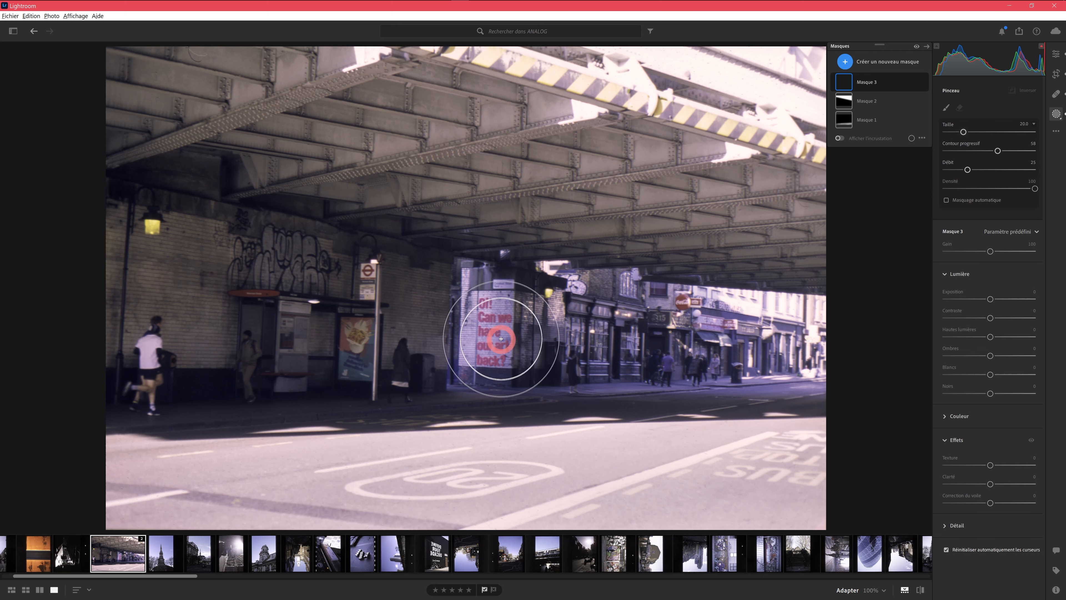
{"action": "scroll", "coordinate": [495, 327], "scroll_direction": "down", "scroll_amount": 4}
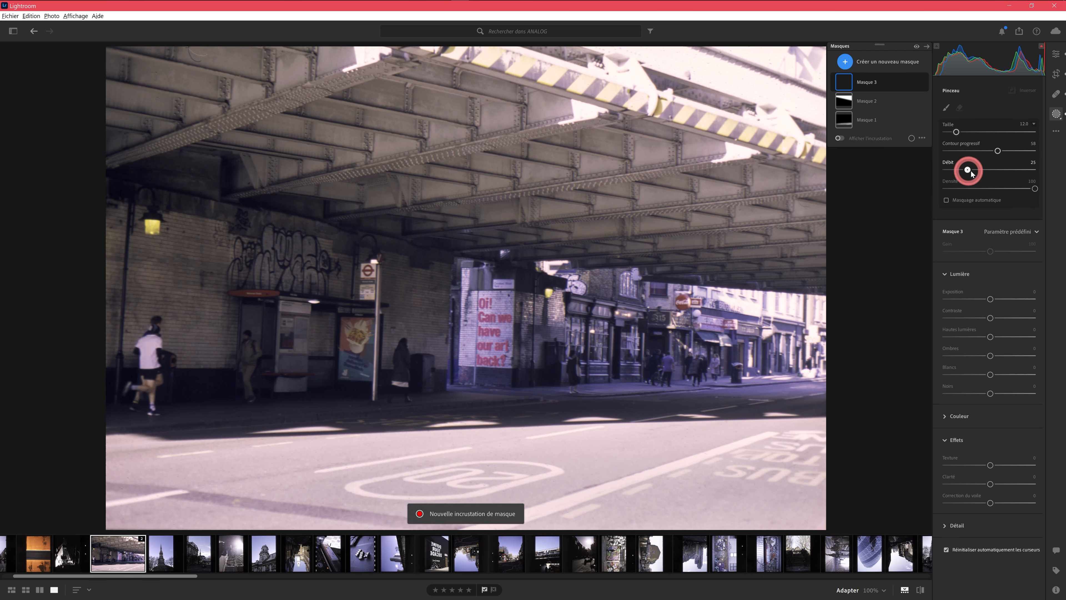
{"action": "left_click_drag", "start_coordinate": [968, 170], "coordinate": [1018, 169]}
{"action": "left_click", "coordinate": [491, 338]}
{"action": "mouse_move", "coordinate": [491, 339]}
{"action": "left_mouse_down"}
{"action": "mouse_move", "coordinate": [486, 345]}
{"action": "mouse_move", "coordinate": [495, 312]}
{"action": "mouse_move", "coordinate": [494, 333]}
{"action": "left_mouse_up"}
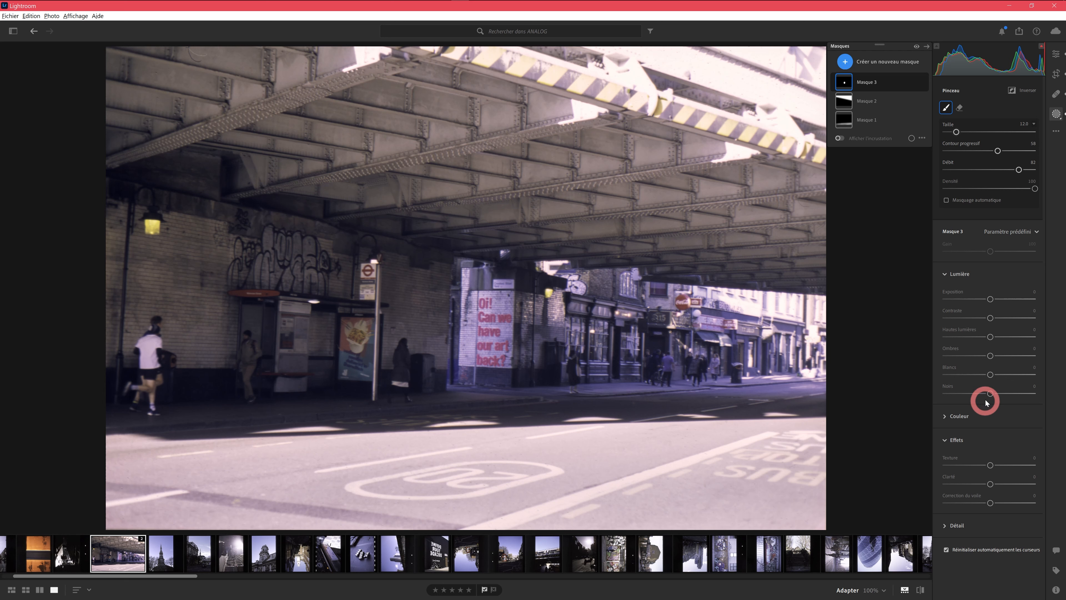
Set the painted wall mask's Contrast to +100, Highlights to +93, Shadows to -18, Texture to +58 and Clarity to +6
{"action": "left_click_drag", "start_coordinate": [991, 317], "coordinate": [1053, 311]}
{"action": "left_click", "coordinate": [1002, 357]}
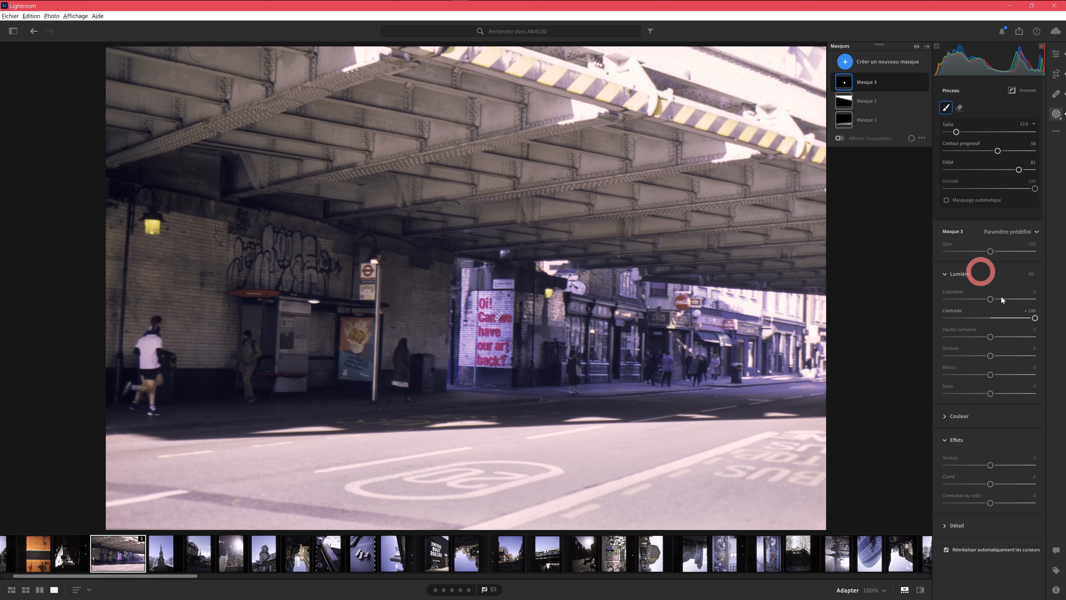
{"action": "left_click_drag", "start_coordinate": [990, 336], "coordinate": [1031, 336]}
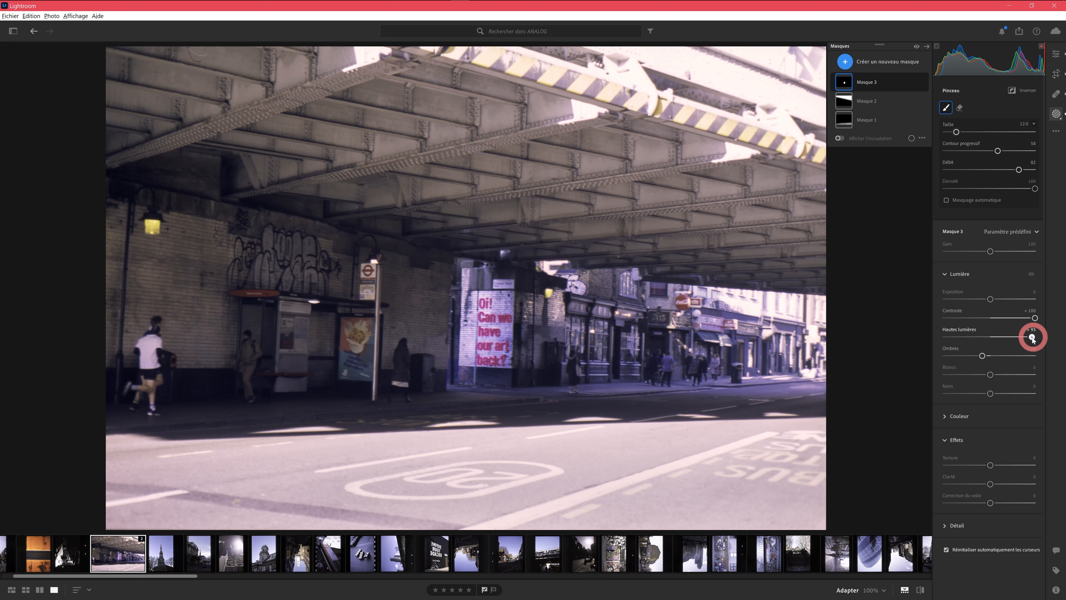
{"action": "left_click", "coordinate": [948, 421]}
{"action": "left_click_drag", "start_coordinate": [990, 465], "coordinate": [994, 487]}
{"action": "left_click", "coordinate": [982, 500]}
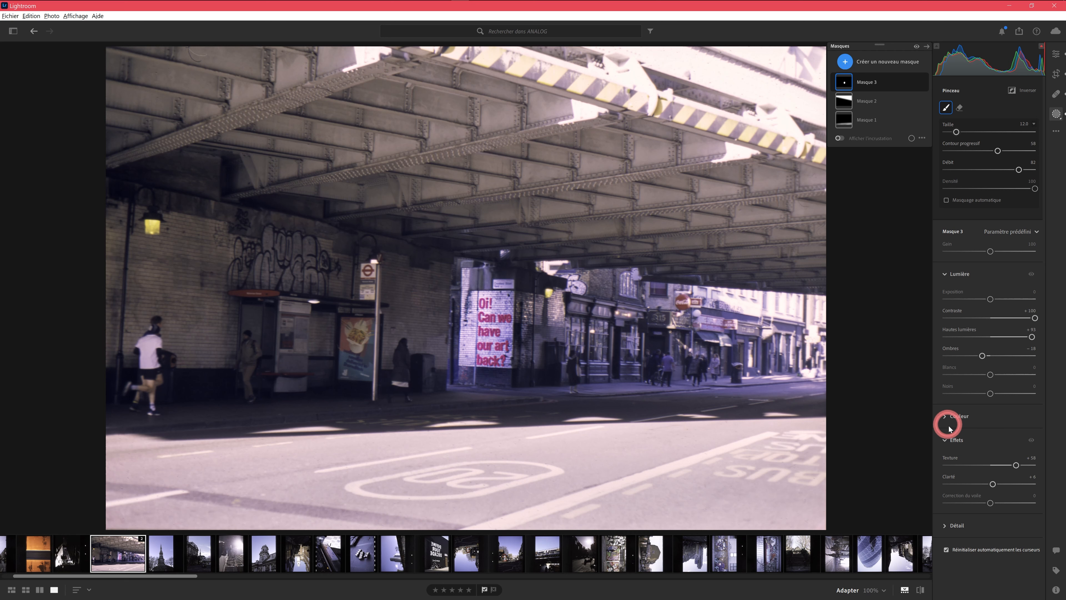
Adjust the painted wall mask's colour with Hue +10.5, Temperature -6 and Tint -24
{"action": "left_click", "coordinate": [955, 417]}
{"action": "scroll", "coordinate": [956, 439], "scroll_direction": "down", "scroll_amount": 2}
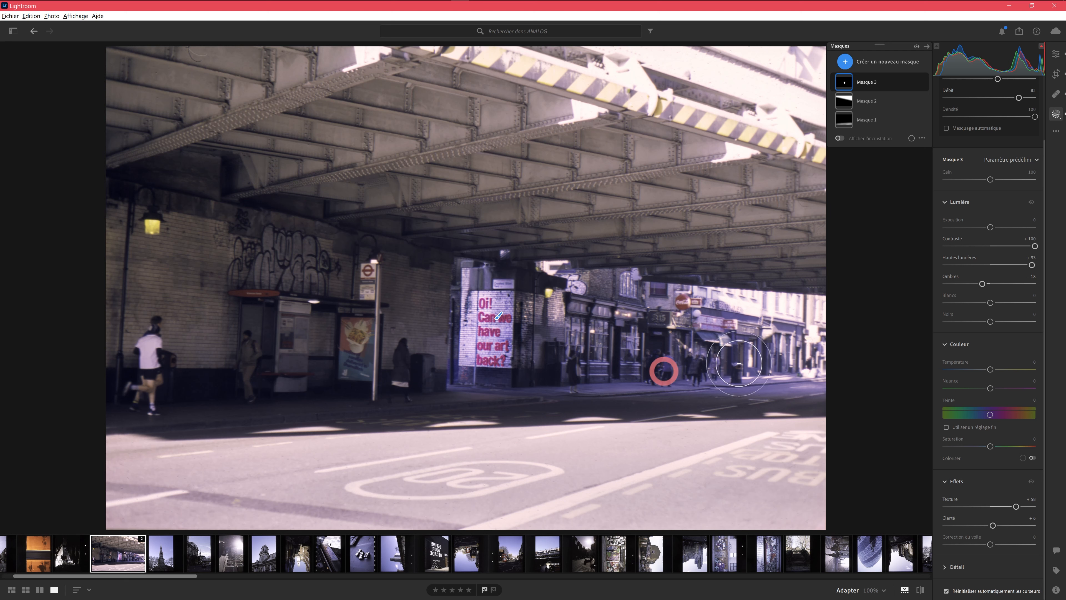
{"action": "mouse_move", "coordinate": [990, 415]}
{"action": "left_mouse_down"}
{"action": "mouse_move", "coordinate": [1001, 414]}
{"action": "mouse_move", "coordinate": [989, 413]}
{"action": "mouse_move", "coordinate": [991, 428]}
{"action": "left_mouse_up"}
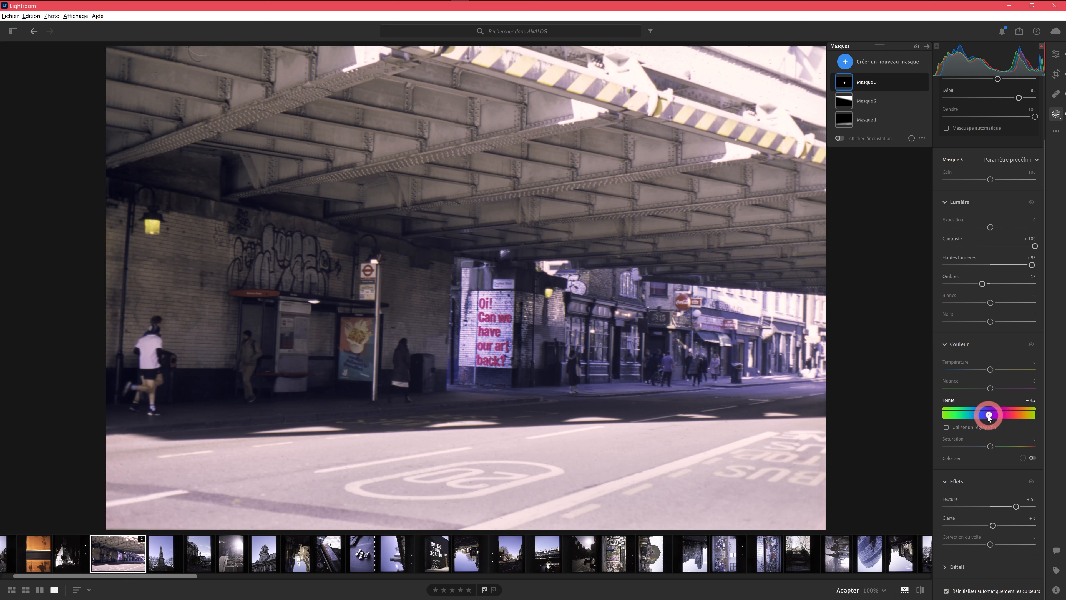
{"action": "mouse_move", "coordinate": [989, 415]}
{"action": "left_mouse_down"}
{"action": "mouse_move", "coordinate": [978, 415]}
{"action": "mouse_move", "coordinate": [992, 415]}
{"action": "left_mouse_up"}
{"action": "mouse_move", "coordinate": [990, 388]}
{"action": "left_mouse_down"}
{"action": "mouse_move", "coordinate": [979, 390]}
{"action": "mouse_move", "coordinate": [989, 376]}
{"action": "left_mouse_up"}
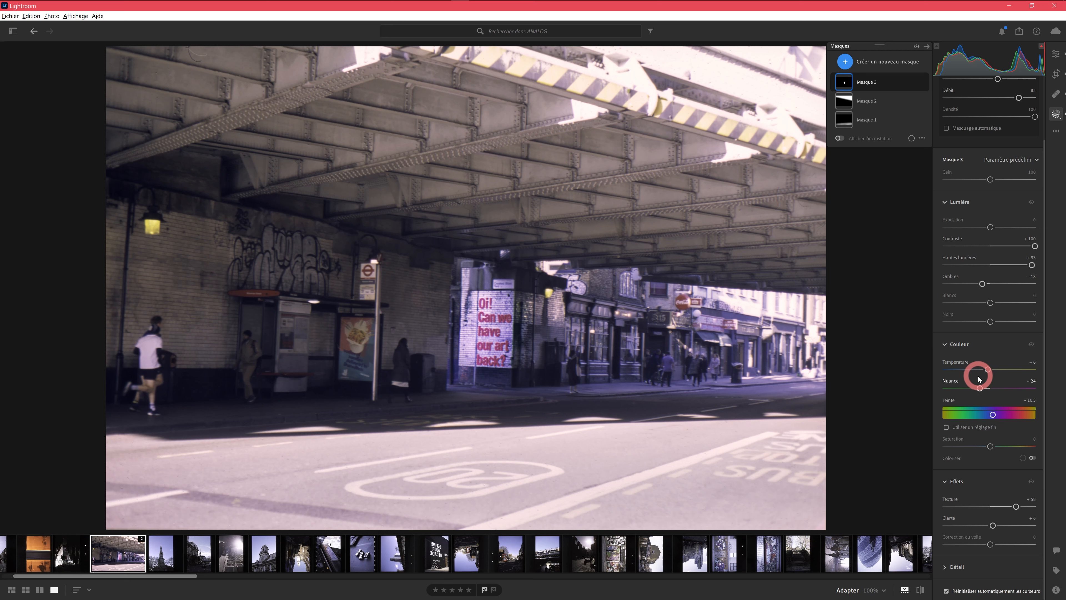
Switch the global colour mixer to adjust by individual colour, and set the magenta hue to +100
{"action": "left_click", "coordinate": [1055, 54]}
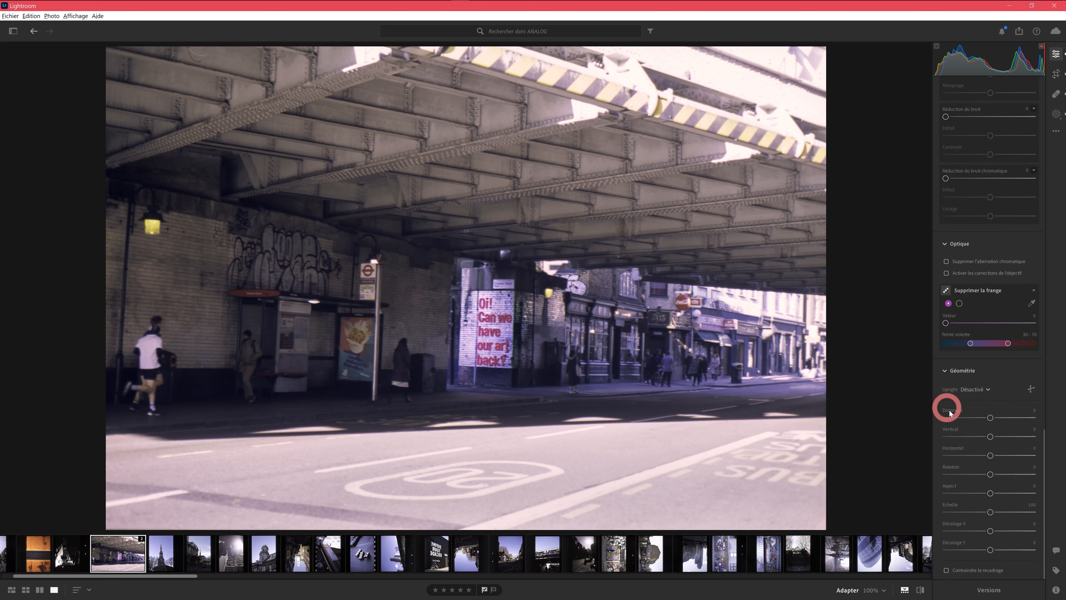
{"action": "scroll", "coordinate": [949, 402], "scroll_direction": "up", "scroll_amount": 5}
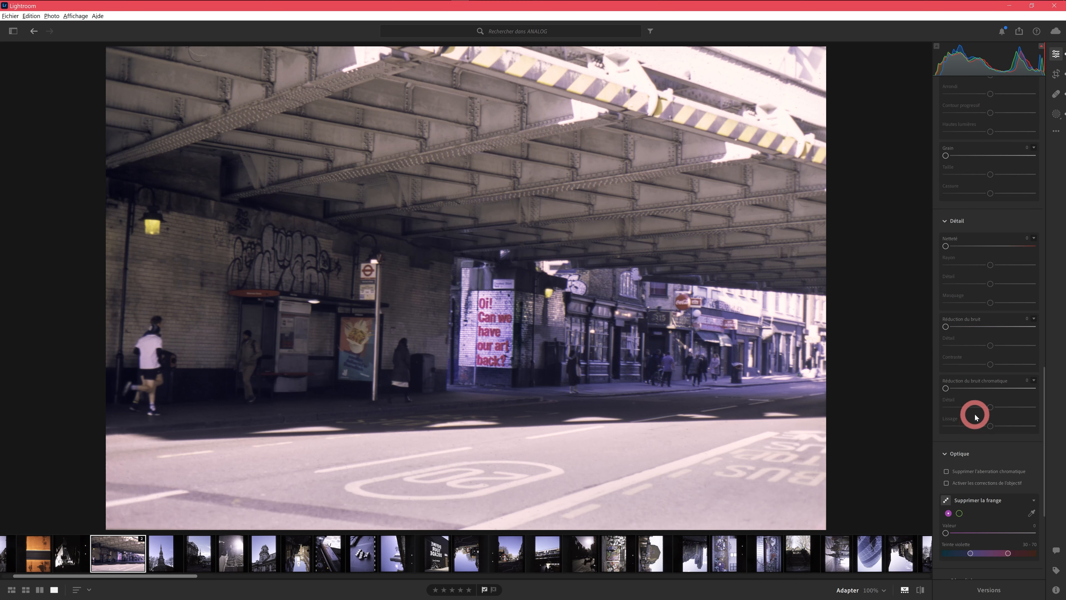
{"action": "scroll", "coordinate": [965, 365], "scroll_direction": "up", "scroll_amount": 1}
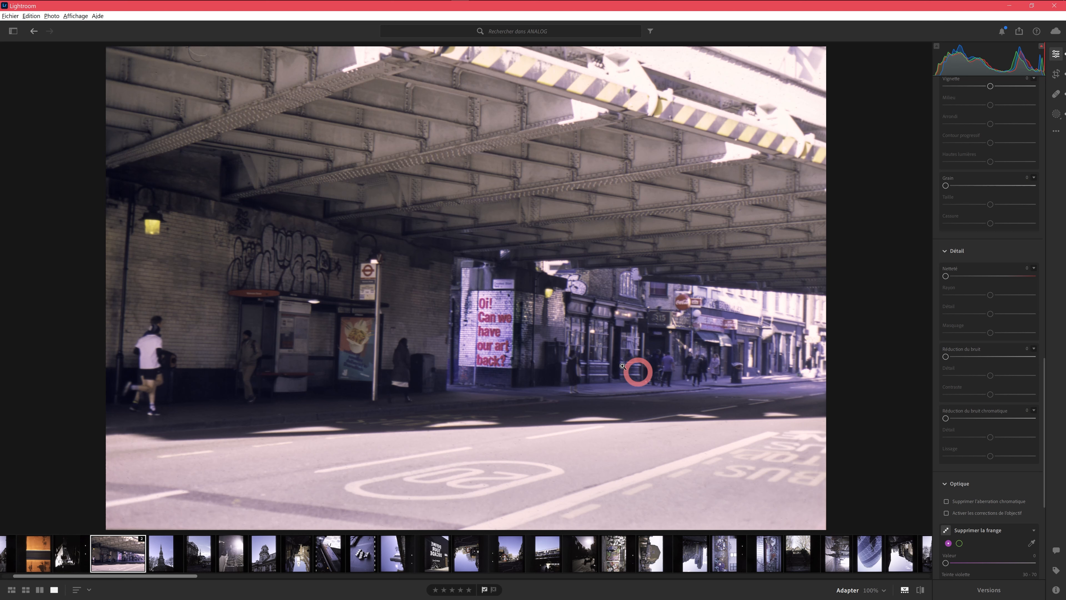
{"action": "left_click_drag", "start_coordinate": [1042, 371], "coordinate": [1059, 177]}
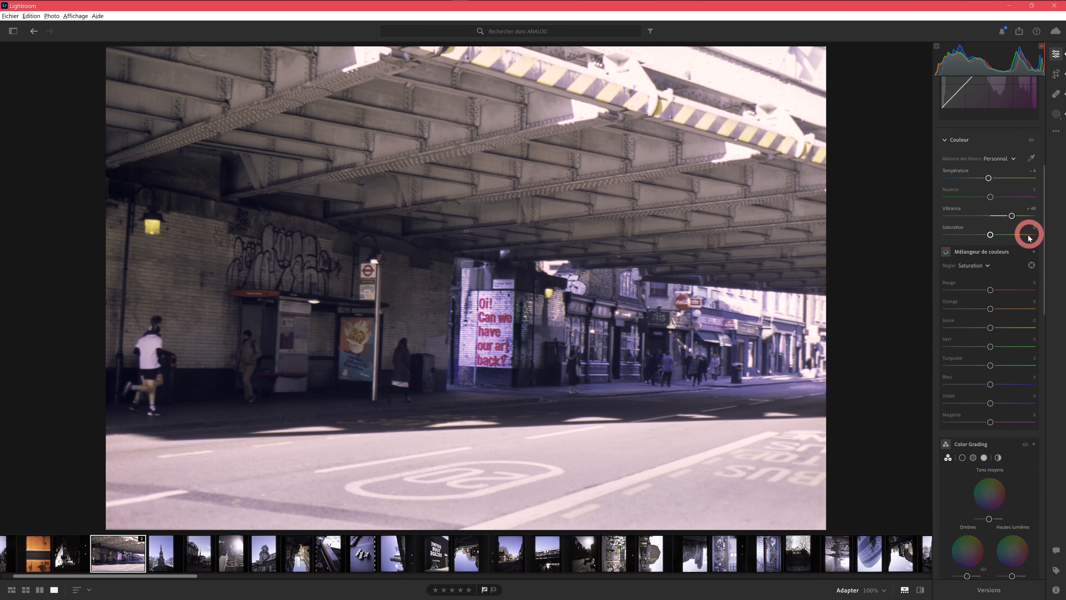
{"action": "left_click", "coordinate": [981, 265]}
{"action": "left_click", "coordinate": [978, 298]}
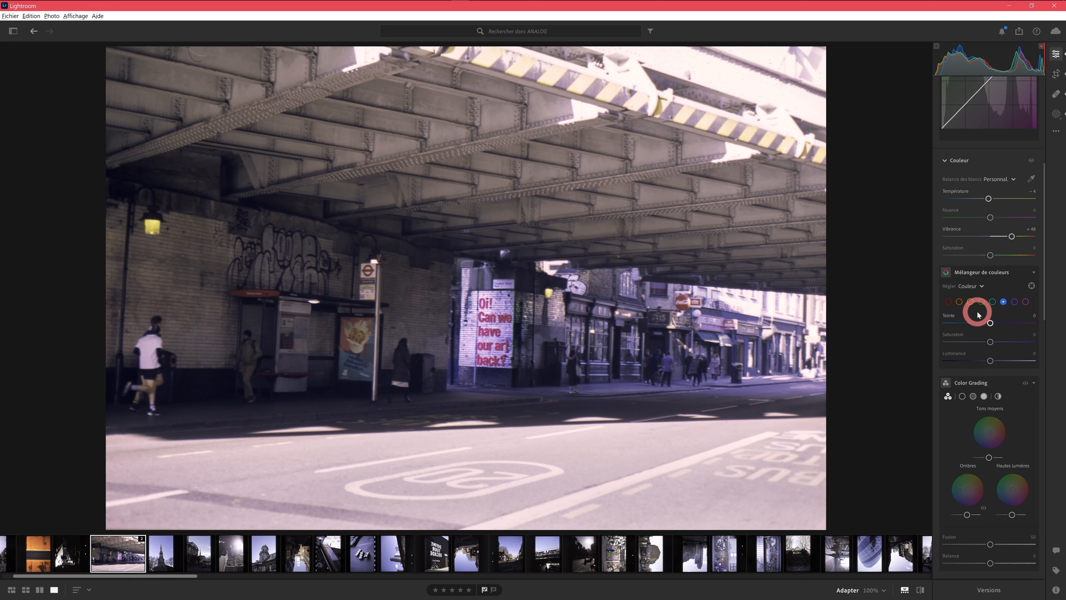
{"action": "left_click", "coordinate": [1025, 302]}
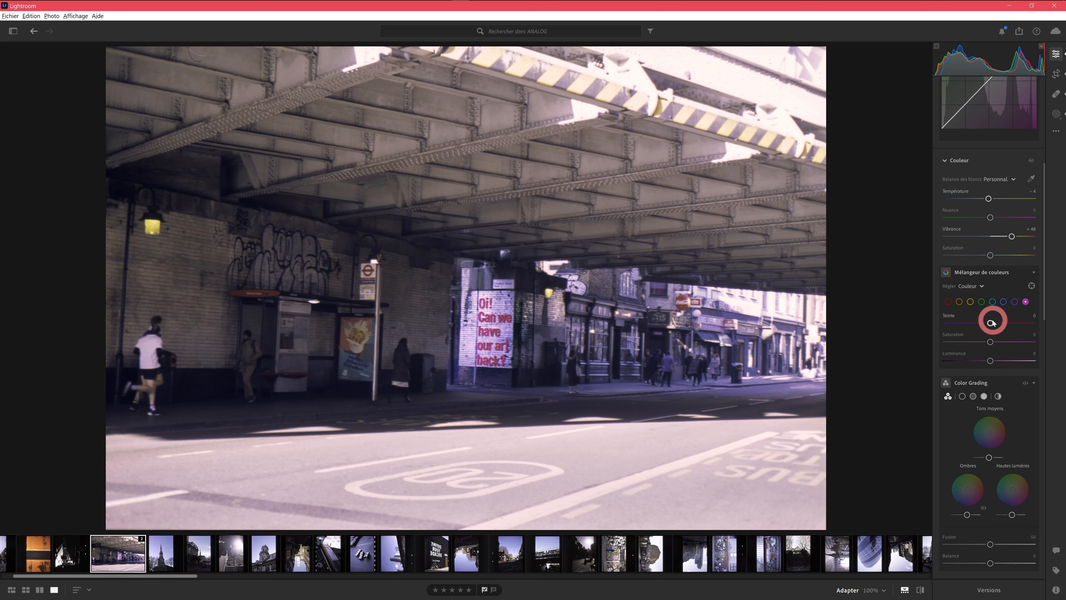
{"action": "left_click_drag", "start_coordinate": [992, 322], "coordinate": [1063, 318]}
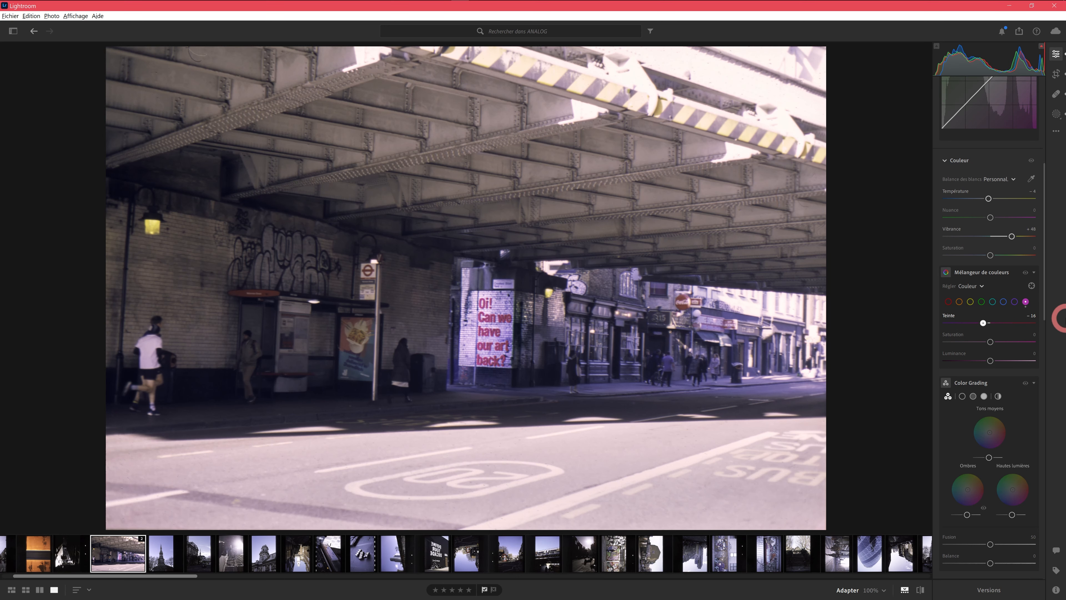
Compare lower magenta hue values on the enlarged wall lettering, restore the hue to +100, and set the magenta saturation to +19
{"action": "left_click", "coordinate": [497, 319]}
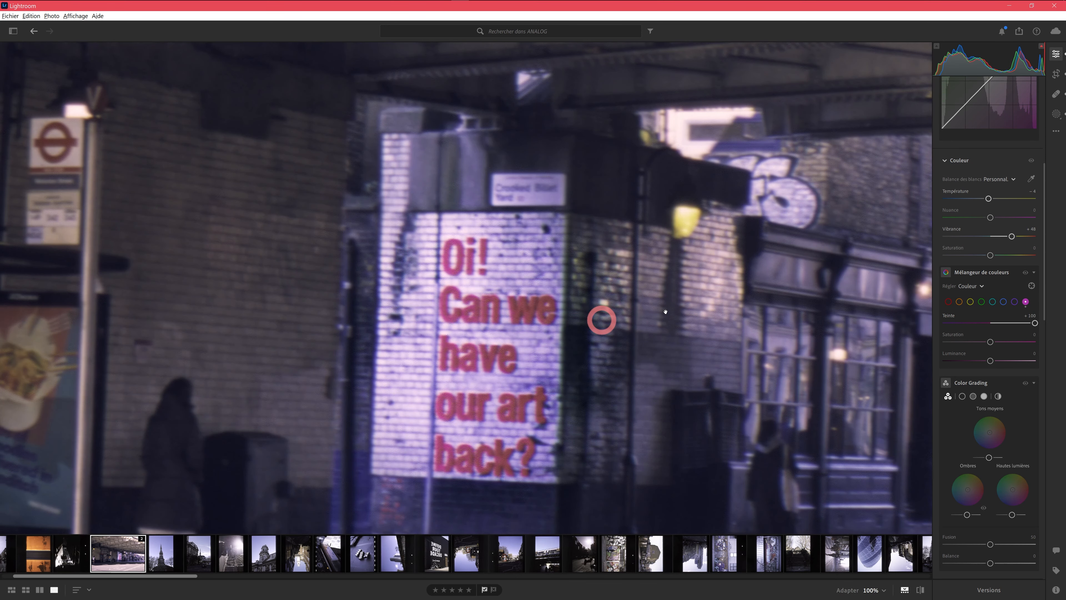
{"action": "left_click", "coordinate": [993, 323]}
{"action": "left_click_drag", "start_coordinate": [993, 323], "coordinate": [981, 323]}
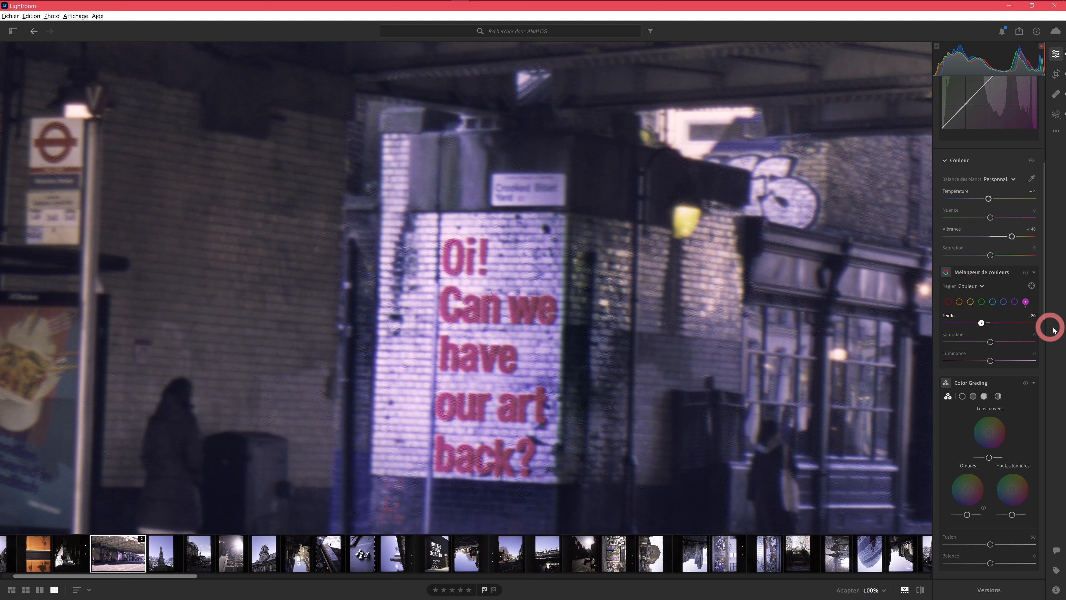
{"action": "left_click_drag", "start_coordinate": [1054, 329], "coordinate": [1065, 329]}
{"action": "left_click", "coordinate": [999, 341]}
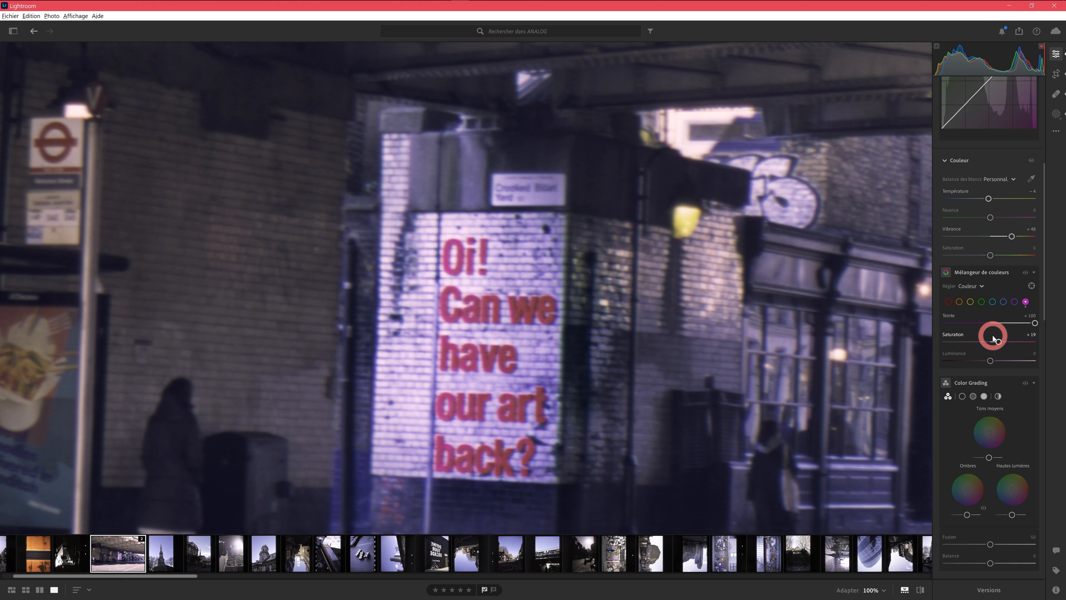
Adjust the violet range in the colour mixer, and try lower magenta hue values on the whole photo
{"action": "left_click", "coordinate": [1015, 302]}
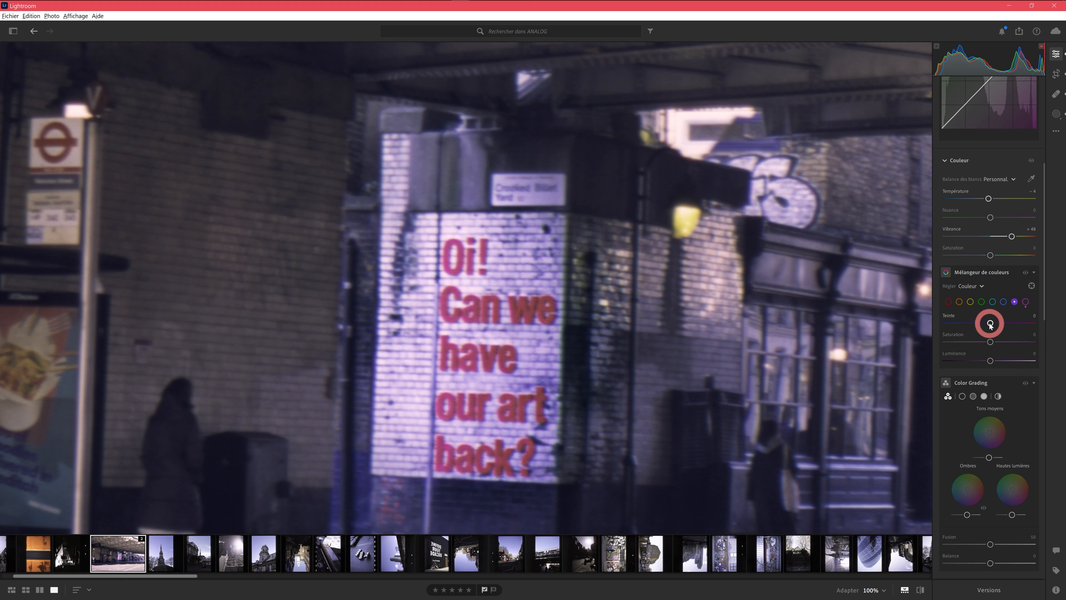
{"action": "left_click_drag", "start_coordinate": [989, 324], "coordinate": [1000, 343]}
{"action": "left_click", "coordinate": [1025, 302]}
{"action": "left_click", "coordinate": [855, 345]}
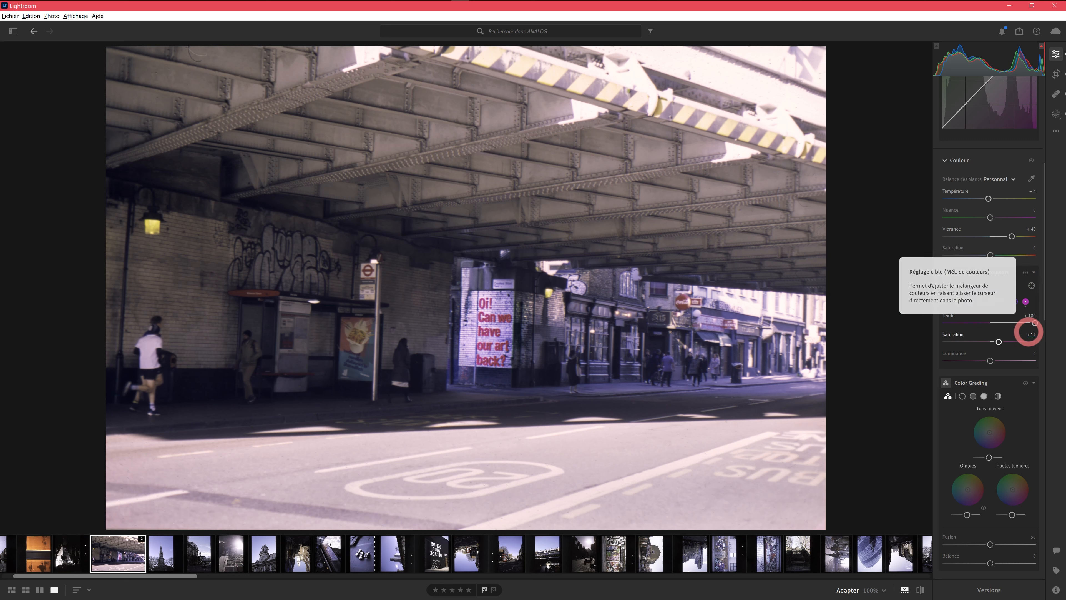
{"action": "left_click_drag", "start_coordinate": [1034, 322], "coordinate": [992, 323]}
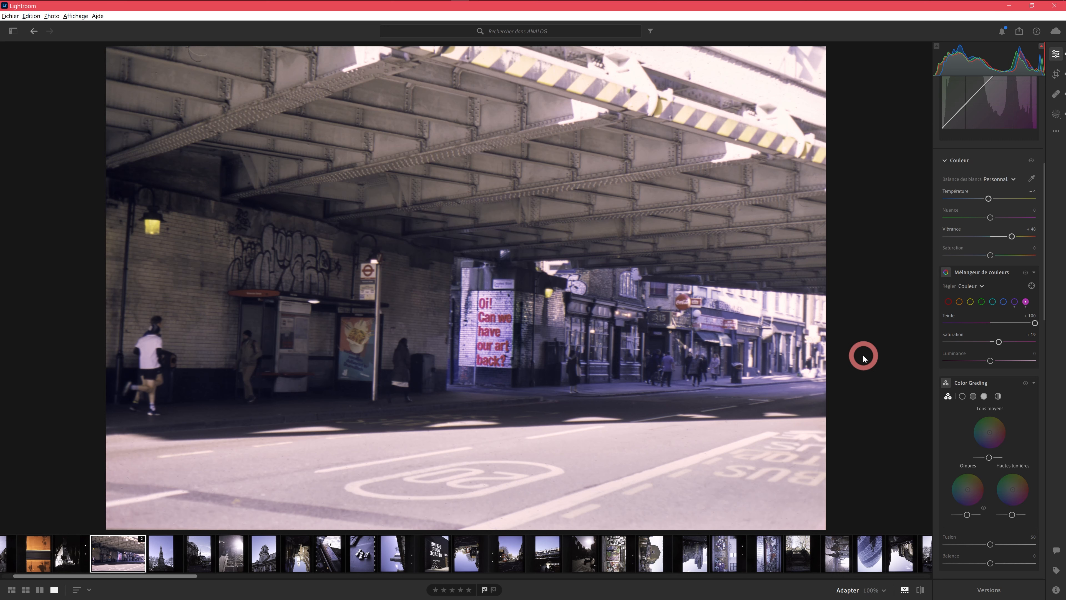
Create another brush mask with a very small brush, and paint over the wall letters "Oi! Can we"
{"action": "left_click", "coordinate": [528, 334]}
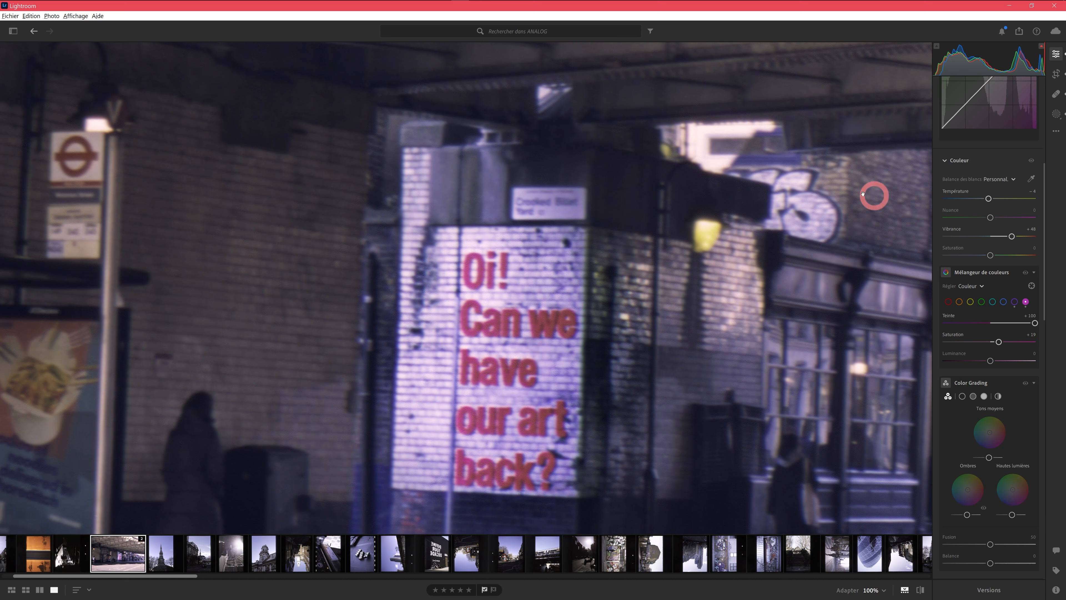
{"action": "left_click", "coordinate": [1056, 113]}
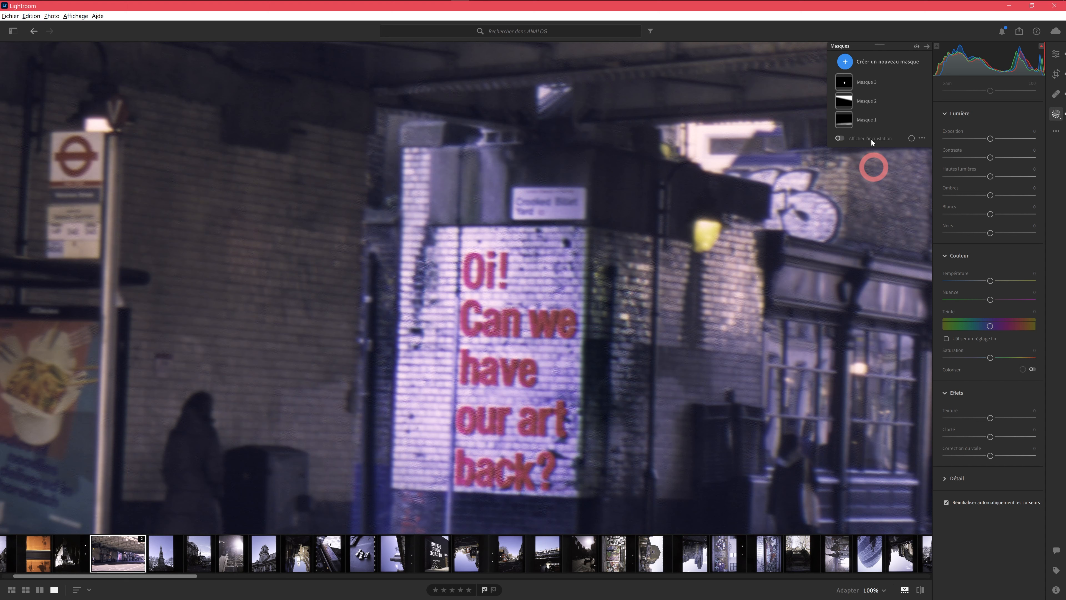
{"action": "left_click", "coordinate": [844, 61]}
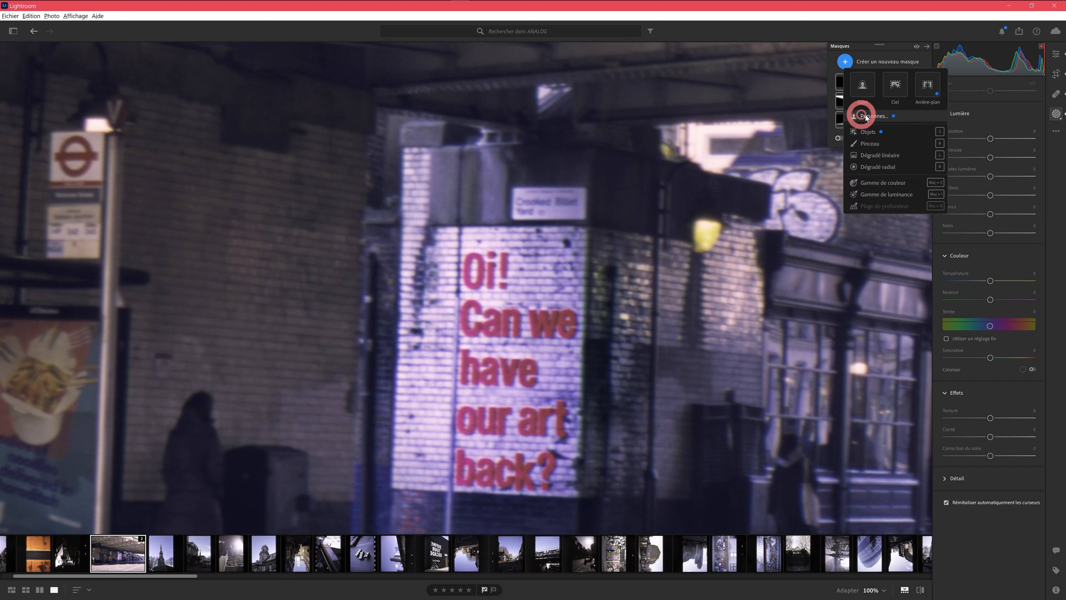
{"action": "left_click", "coordinate": [868, 144]}
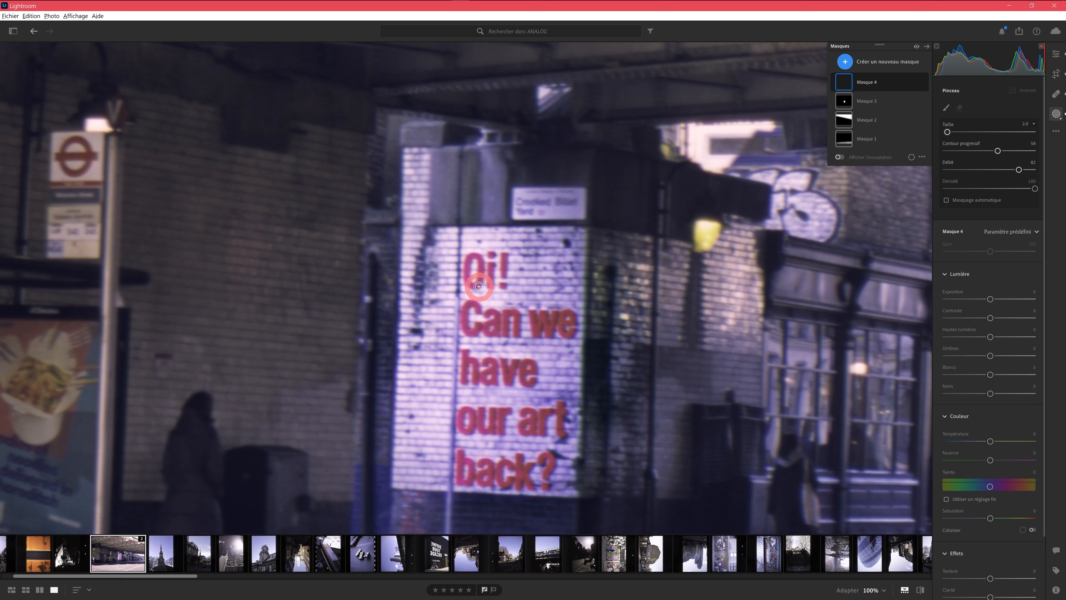
{"action": "mouse_move", "coordinate": [482, 267]}
{"action": "left_mouse_down"}
{"action": "mouse_move", "coordinate": [471, 257]}
{"action": "mouse_move", "coordinate": [476, 284]}
{"action": "left_mouse_up"}
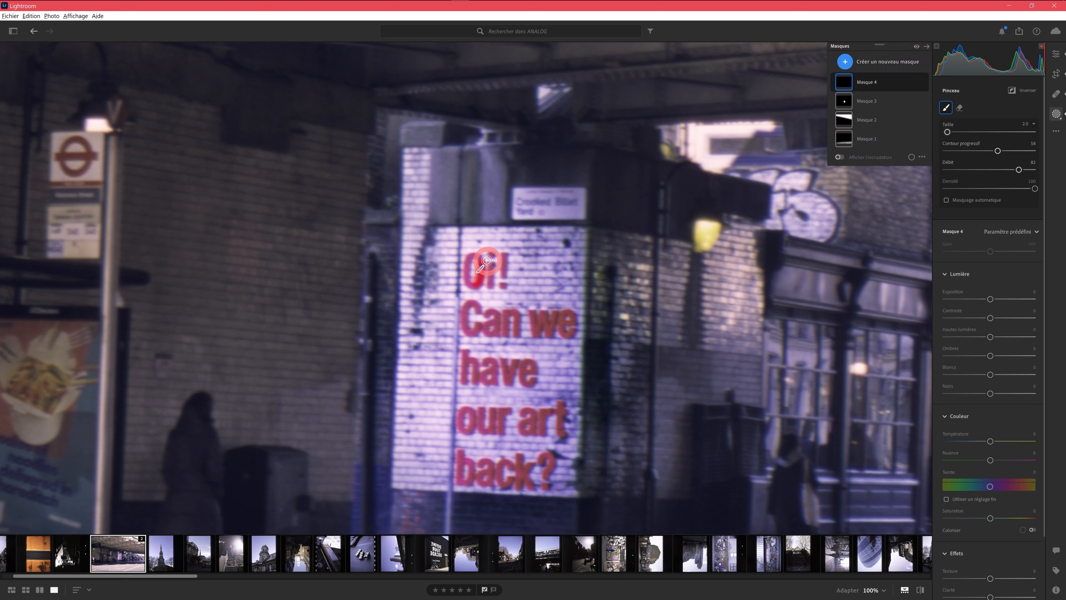
{"action": "mouse_move", "coordinate": [486, 260]}
{"action": "left_mouse_down"}
{"action": "mouse_move", "coordinate": [472, 285]}
{"action": "mouse_move", "coordinate": [491, 267]}
{"action": "mouse_move", "coordinate": [489, 279]}
{"action": "left_mouse_up"}
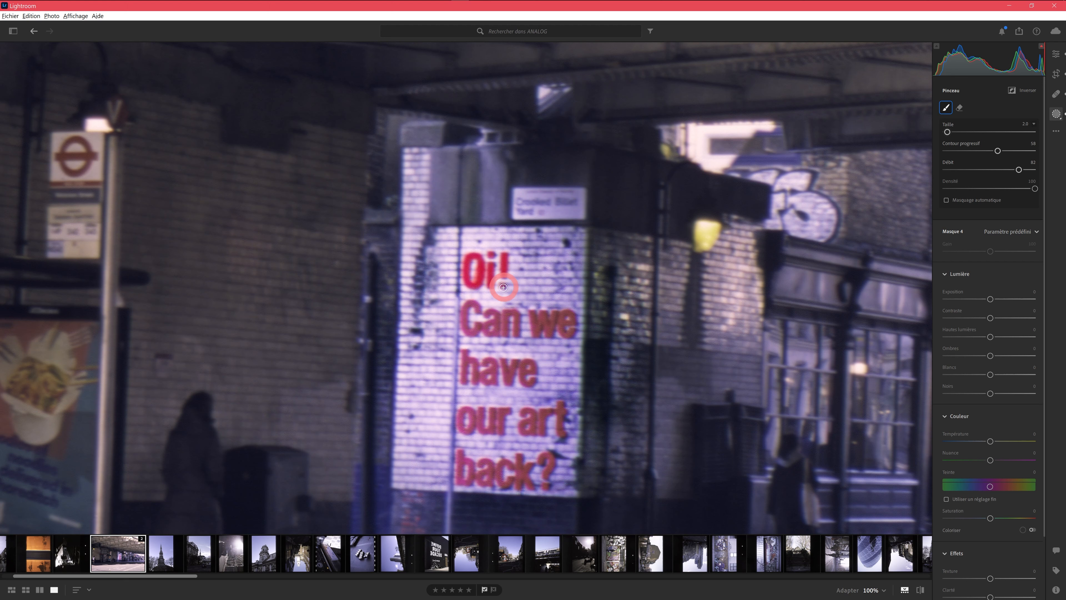
{"action": "mouse_move", "coordinate": [479, 327]}
{"action": "left_mouse_down"}
{"action": "mouse_move", "coordinate": [465, 320]}
{"action": "mouse_move", "coordinate": [478, 310]}
{"action": "mouse_move", "coordinate": [495, 320]}
{"action": "left_mouse_up"}
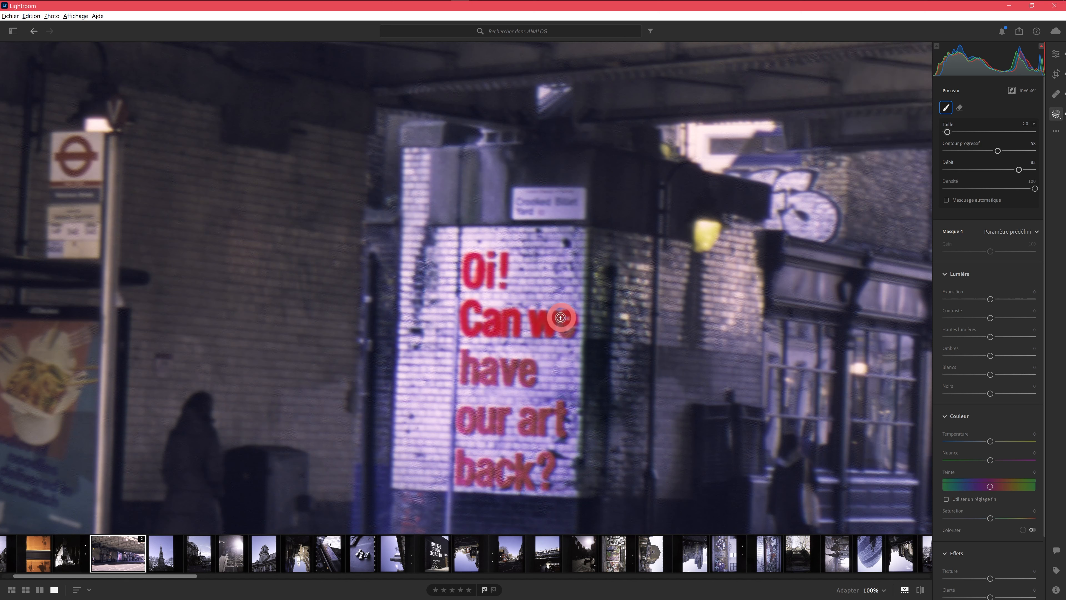
{"action": "left_click_drag", "start_coordinate": [560, 318], "coordinate": [561, 323]}
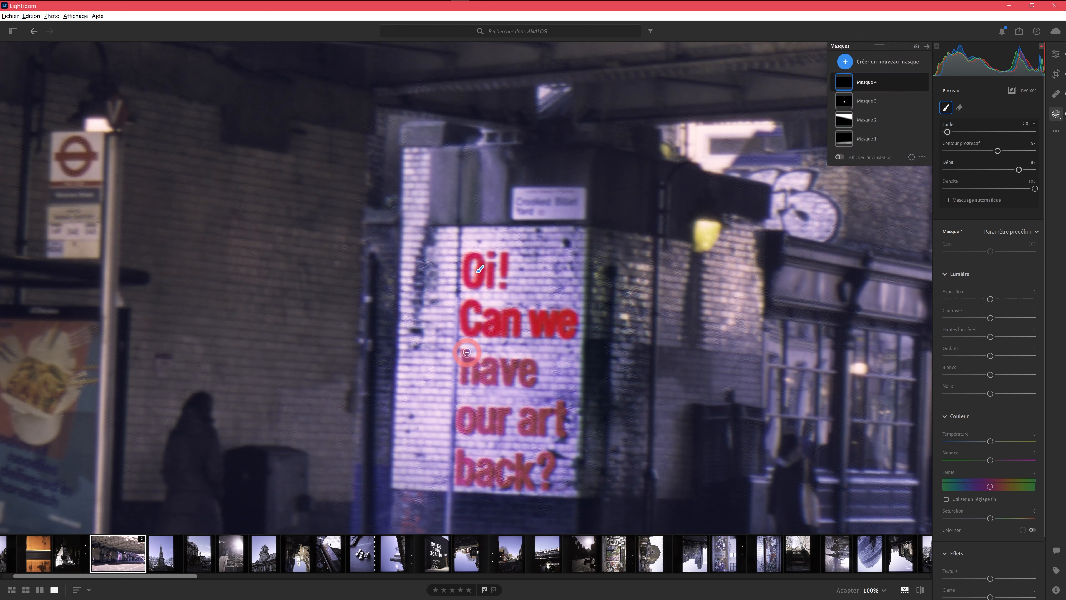
Extend the letter mask by painting over the words "have our art back?" on the wall
{"action": "mouse_move", "coordinate": [468, 352]}
{"action": "left_mouse_down"}
{"action": "mouse_move", "coordinate": [468, 362]}
{"action": "mouse_move", "coordinate": [494, 361]}
{"action": "mouse_move", "coordinate": [486, 381]}
{"action": "mouse_move", "coordinate": [533, 354]}
{"action": "mouse_move", "coordinate": [521, 379]}
{"action": "left_mouse_up"}
{"action": "mouse_move", "coordinate": [464, 413]}
{"action": "left_mouse_down"}
{"action": "mouse_move", "coordinate": [490, 421]}
{"action": "mouse_move", "coordinate": [491, 410]}
{"action": "mouse_move", "coordinate": [492, 429]}
{"action": "mouse_move", "coordinate": [500, 412]}
{"action": "mouse_move", "coordinate": [530, 410]}
{"action": "mouse_move", "coordinate": [533, 432]}
{"action": "mouse_move", "coordinate": [523, 431]}
{"action": "mouse_move", "coordinate": [543, 431]}
{"action": "mouse_move", "coordinate": [560, 413]}
{"action": "left_mouse_up"}
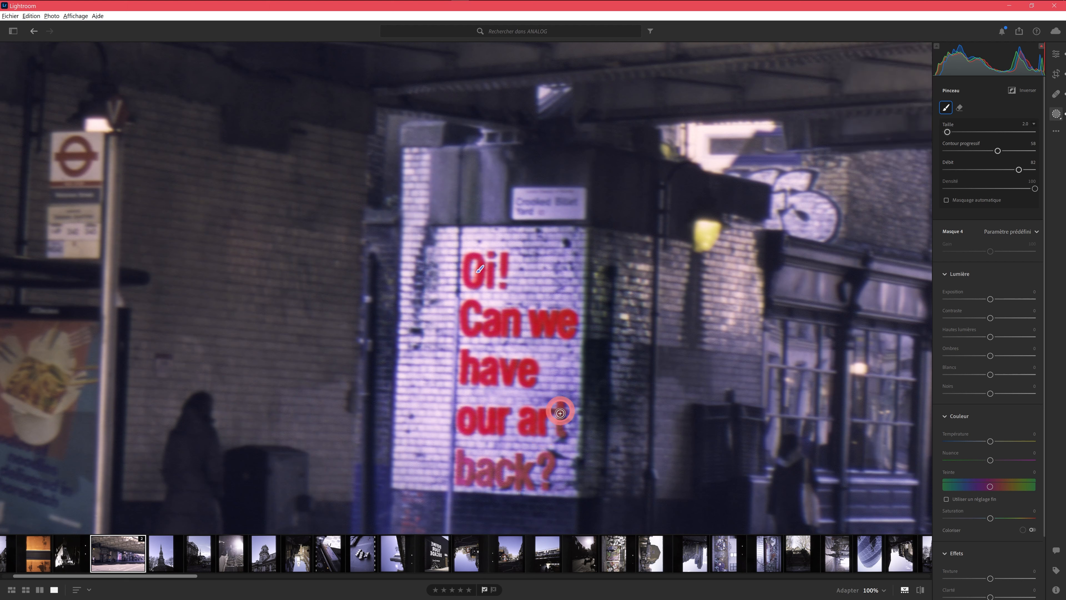
{"action": "left_click", "coordinate": [559, 413]}
{"action": "mouse_move", "coordinate": [462, 456]}
{"action": "left_mouse_down"}
{"action": "mouse_move", "coordinate": [461, 482]}
{"action": "mouse_move", "coordinate": [463, 463]}
{"action": "mouse_move", "coordinate": [465, 483]}
{"action": "mouse_move", "coordinate": [482, 465]}
{"action": "mouse_move", "coordinate": [482, 483]}
{"action": "mouse_move", "coordinate": [502, 469]}
{"action": "mouse_move", "coordinate": [501, 484]}
{"action": "mouse_move", "coordinate": [517, 482]}
{"action": "left_mouse_up"}
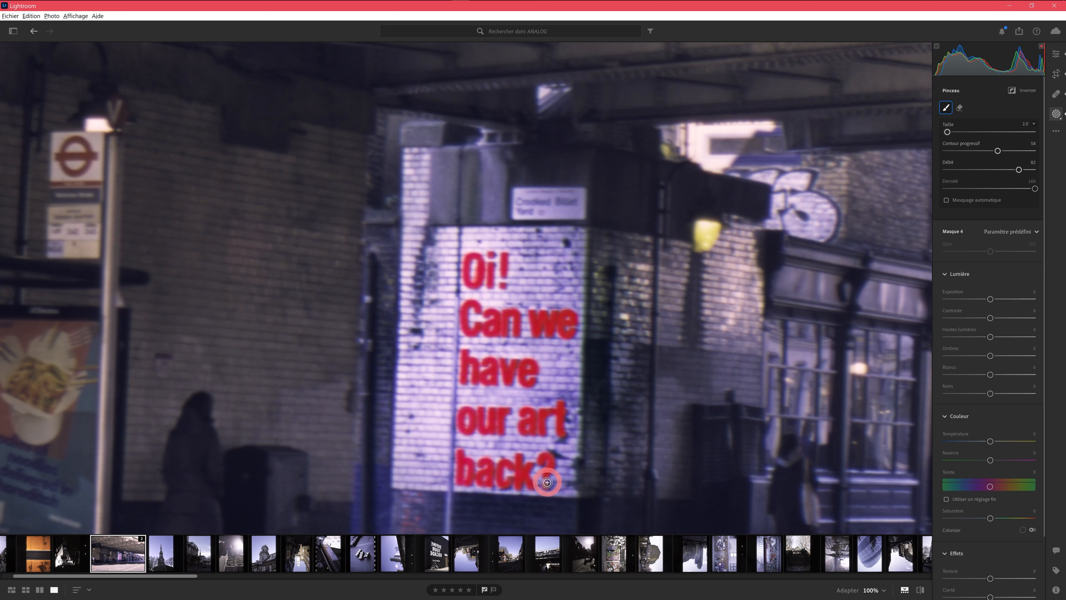
{"action": "left_click_drag", "start_coordinate": [547, 482], "coordinate": [548, 481]}
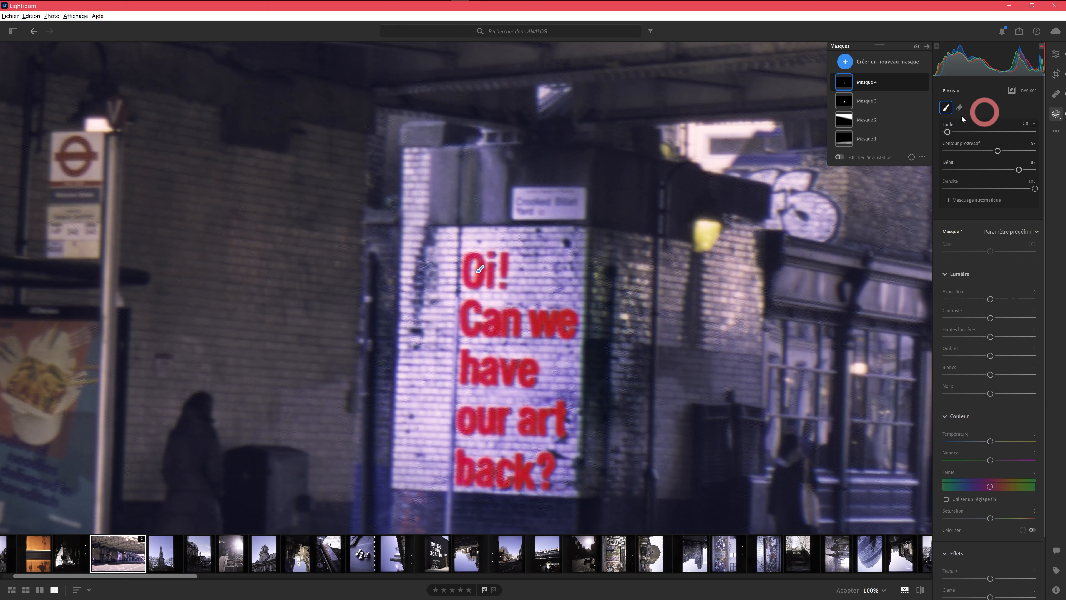
Shift the wall-letter mask's hue to +32.6, set temperature to +2 and tint to +4, and raise its saturation
{"action": "left_click_drag", "start_coordinate": [989, 485], "coordinate": [991, 442]}
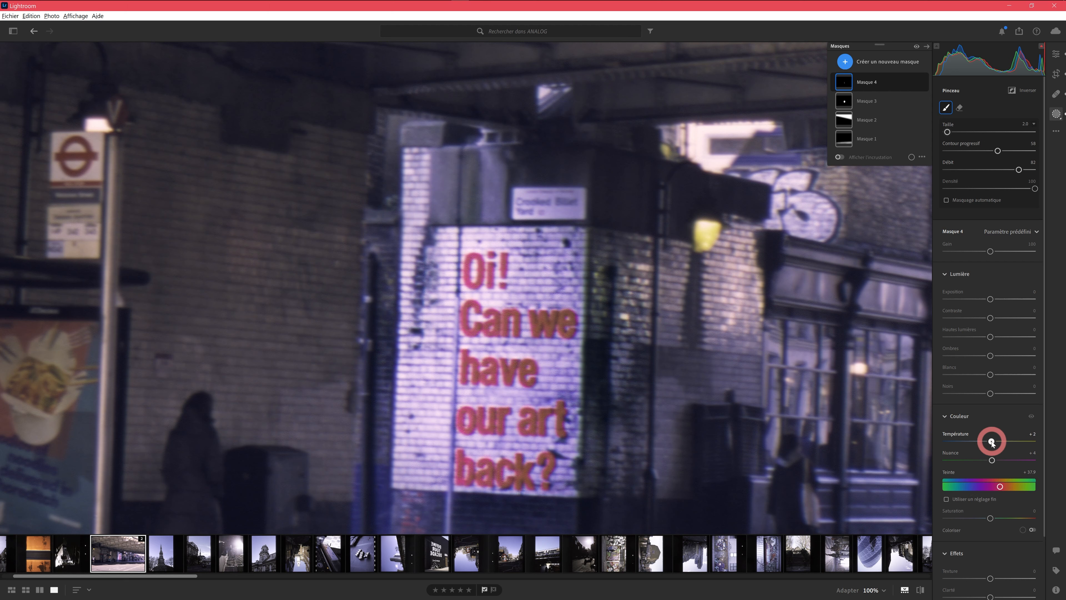
{"action": "left_click_drag", "start_coordinate": [990, 517], "coordinate": [1014, 517]}
{"action": "left_click_drag", "start_coordinate": [999, 487], "coordinate": [999, 487]}
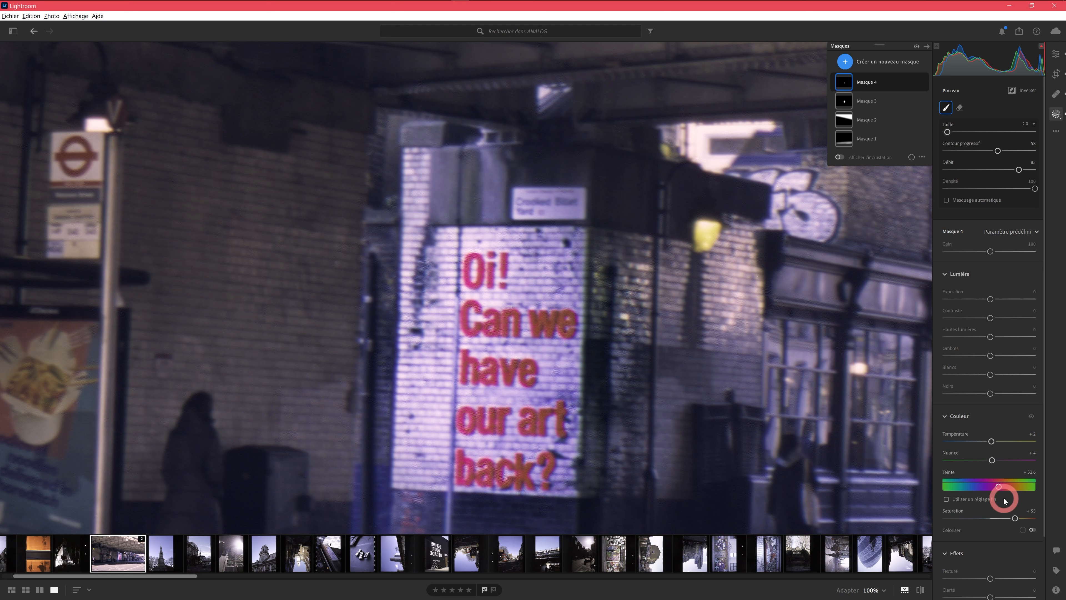
Colourise the masked wall letters with a red tint, reduce the mask's saturation to about +36, and close the masking tools
{"action": "left_click", "coordinate": [1012, 540]}
{"action": "scroll", "coordinate": [1010, 514], "scroll_direction": "down", "scroll_amount": 3}
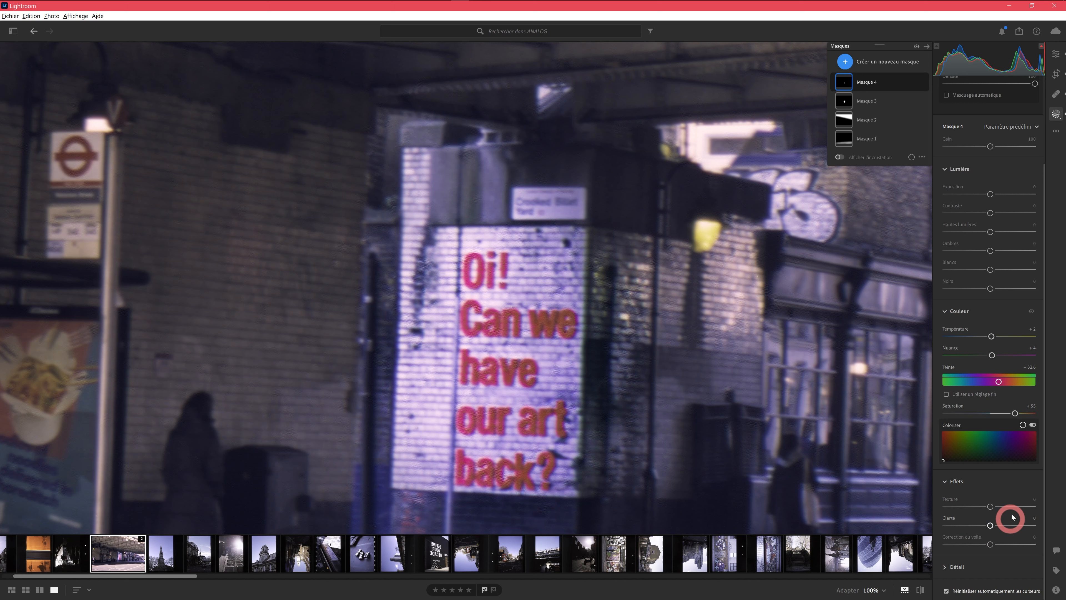
{"action": "left_click", "coordinate": [999, 432]}
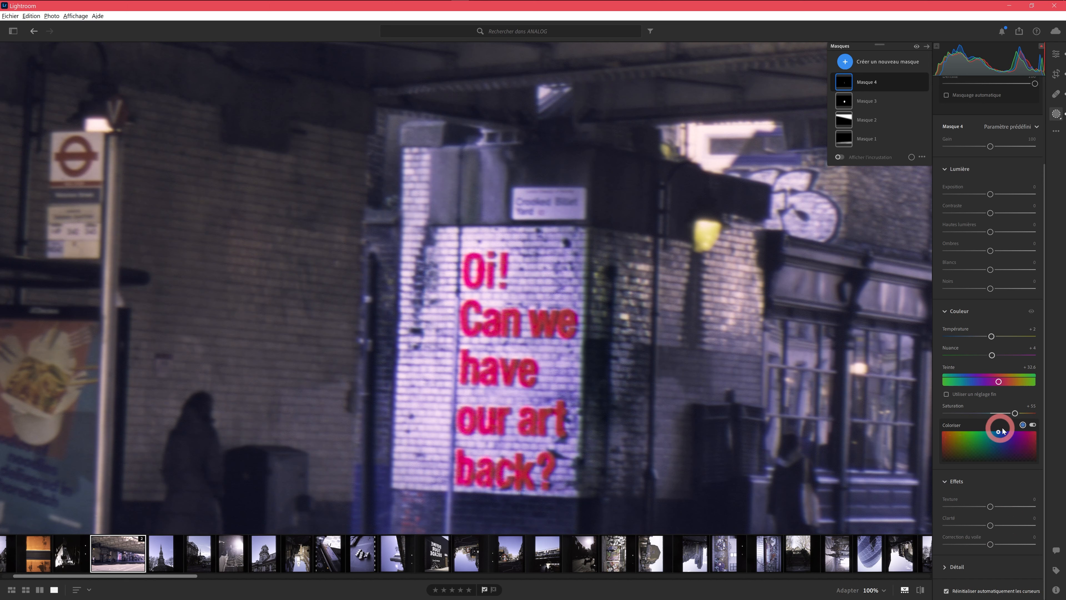
{"action": "left_click_drag", "start_coordinate": [1002, 431], "coordinate": [1062, 451]}
{"action": "left_click_drag", "start_coordinate": [1015, 414], "coordinate": [1006, 415]}
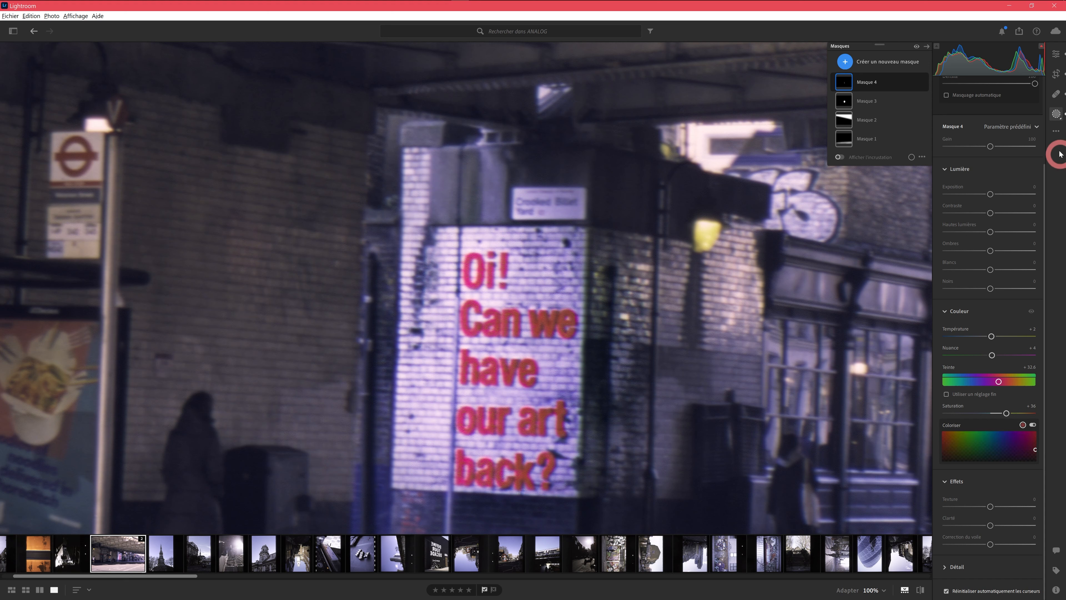
{"action": "left_click", "coordinate": [1058, 154]}
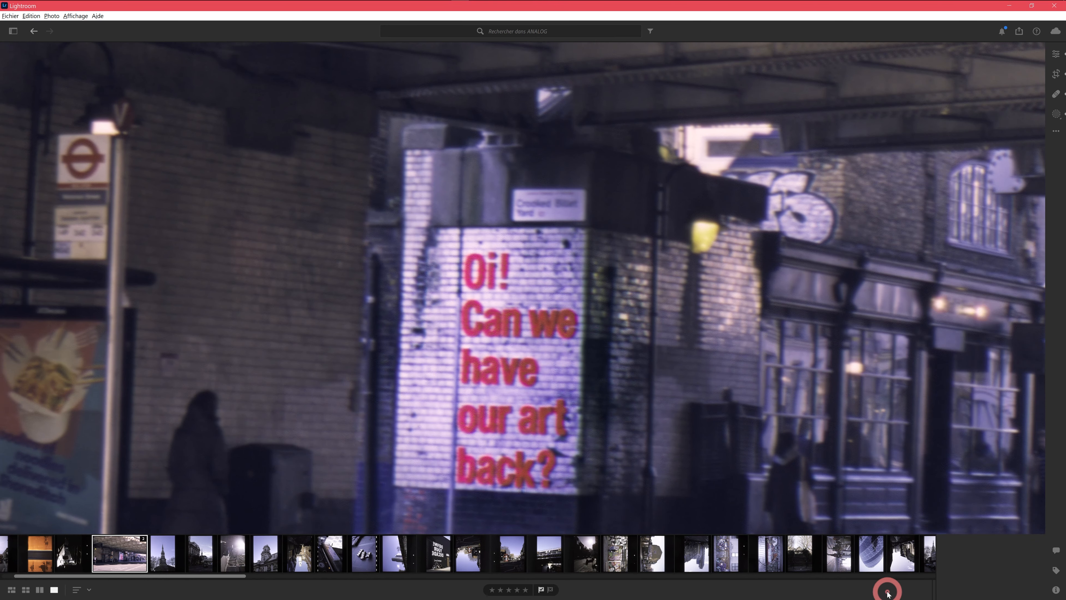
{"action": "left_click", "coordinate": [960, 590]}
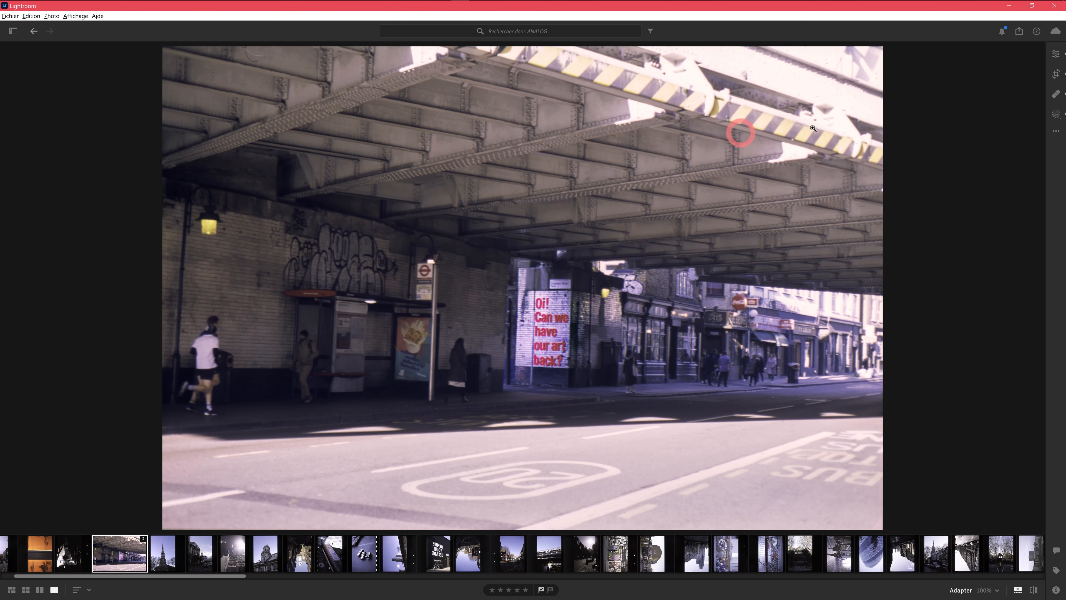
Cool the whole photo to a temperature of -11 and raise its vibrance to +61
{"action": "left_click", "coordinate": [1055, 54]}
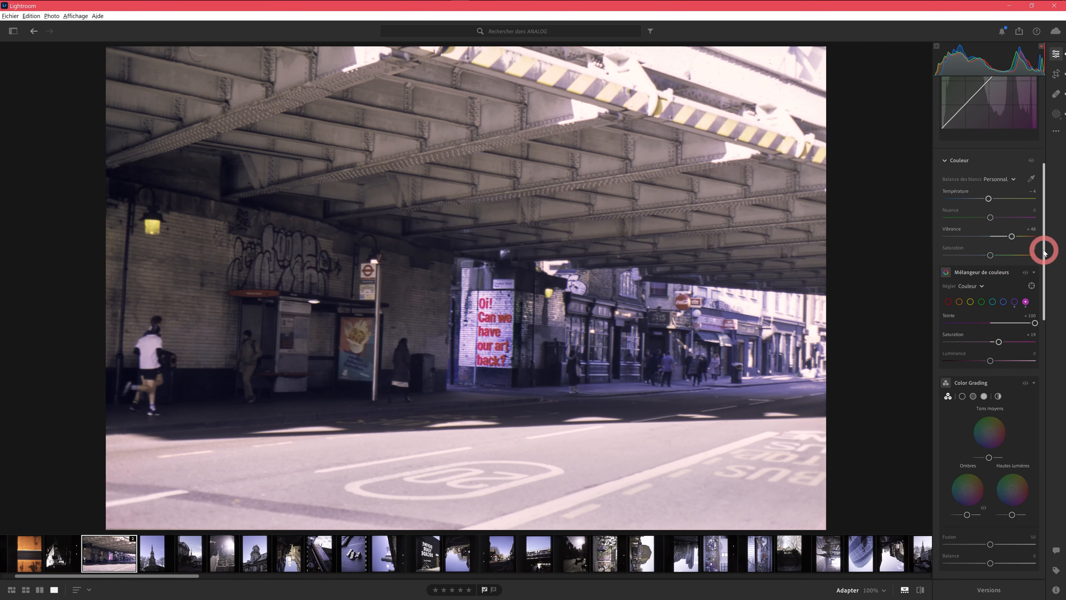
{"action": "left_click_drag", "start_coordinate": [1044, 249], "coordinate": [1046, 272]}
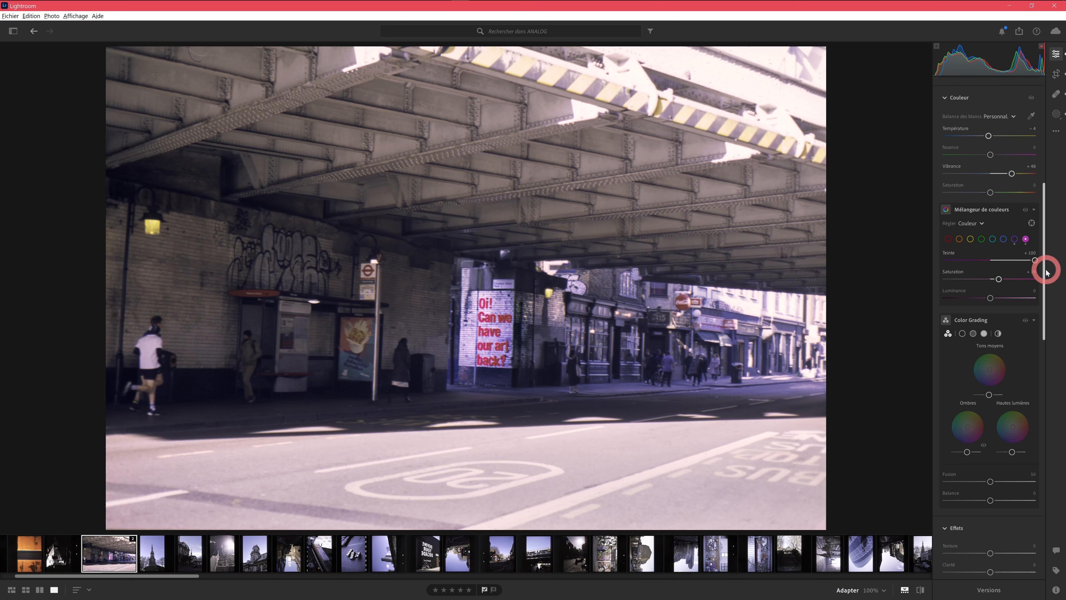
{"action": "left_click_drag", "start_coordinate": [1046, 272], "coordinate": [1045, 200]}
{"action": "left_click", "coordinate": [988, 361]}
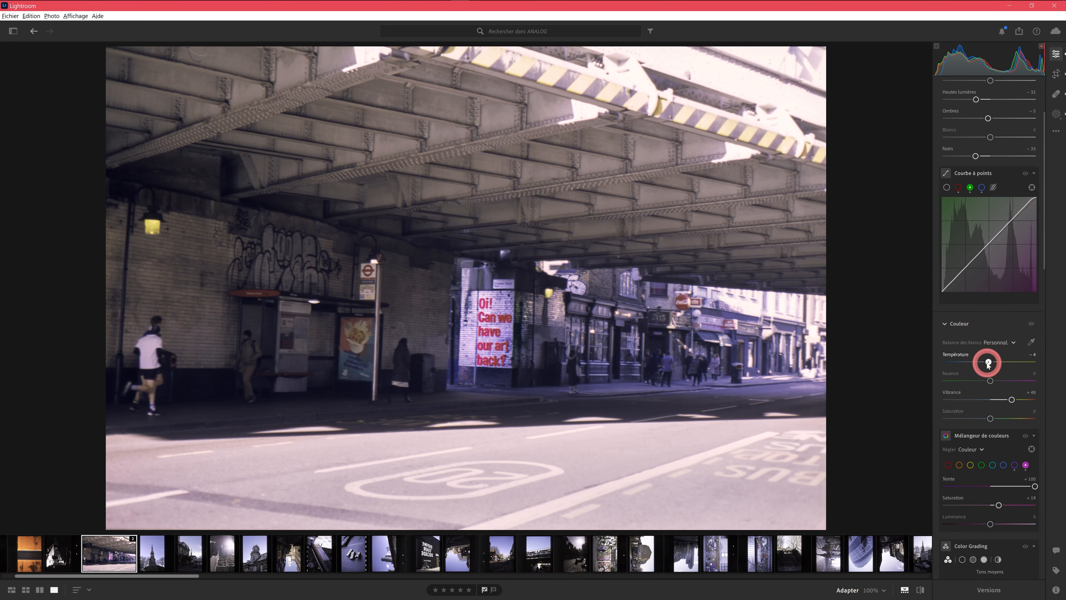
{"action": "left_click_drag", "start_coordinate": [988, 362], "coordinate": [985, 364]}
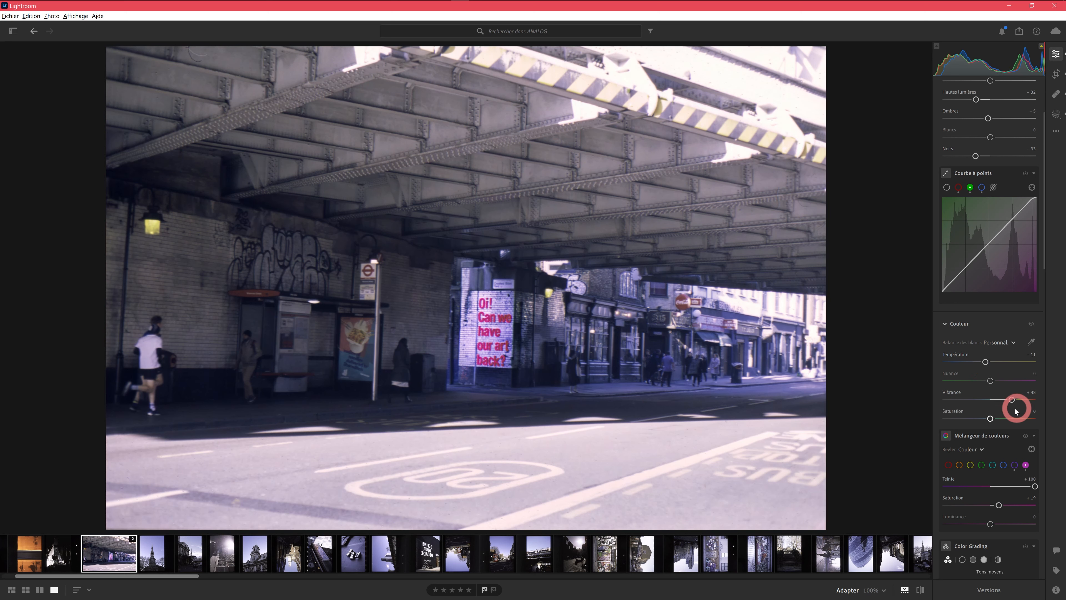
{"action": "mouse_move", "coordinate": [1015, 409]}
{"action": "left_mouse_down"}
{"action": "mouse_move", "coordinate": [972, 402]}
{"action": "mouse_move", "coordinate": [1036, 400]}
{"action": "mouse_move", "coordinate": [1019, 401]}
{"action": "left_mouse_up"}
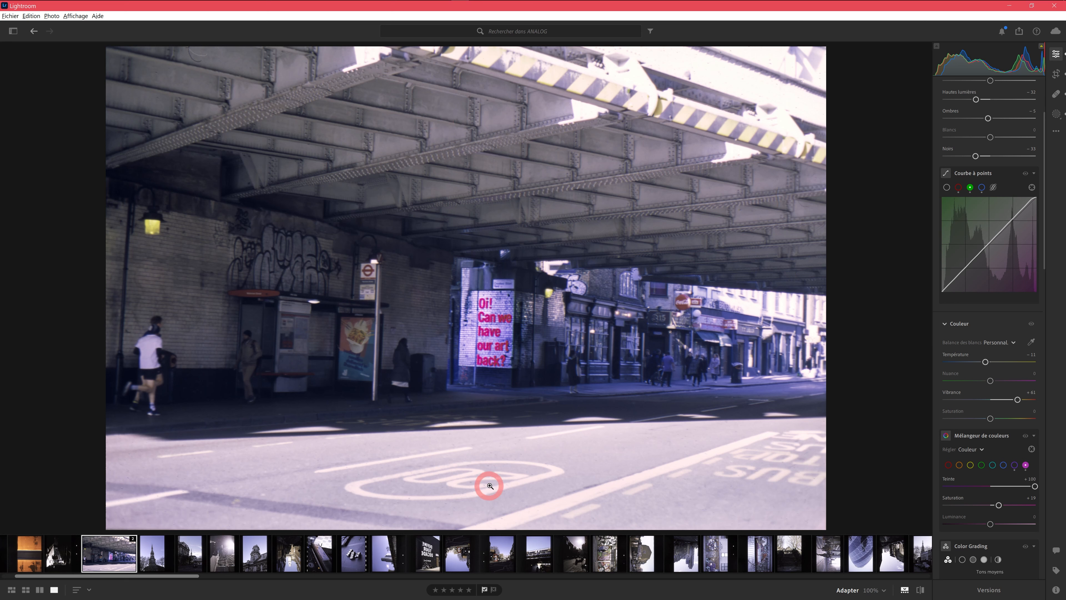
Darken the photo's edges with a vignette of -17
{"action": "left_click_drag", "start_coordinate": [1040, 232], "coordinate": [1050, 402]}
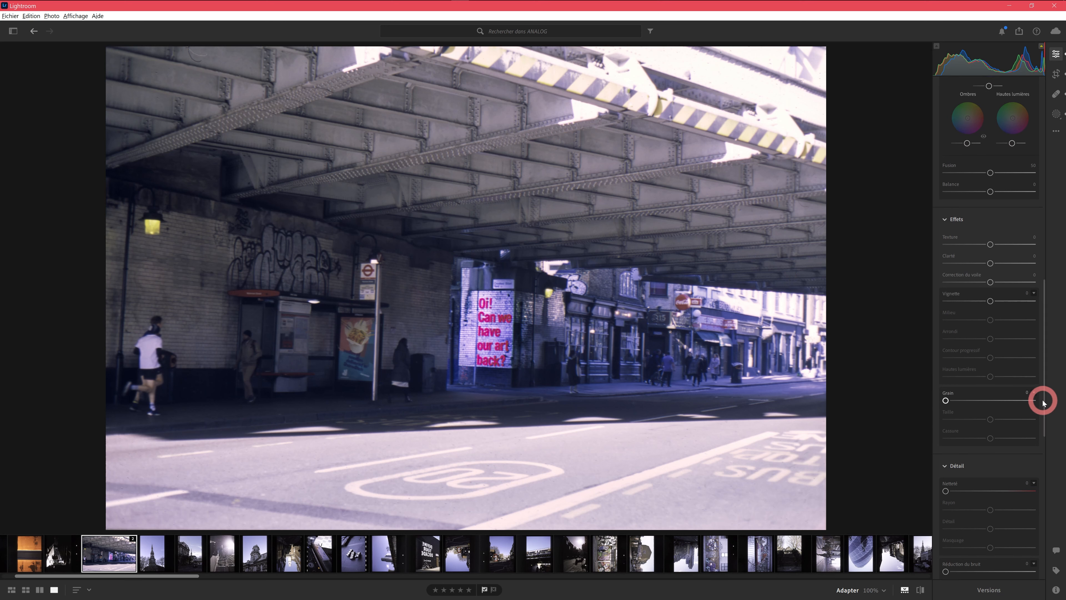
{"action": "left_click_drag", "start_coordinate": [1043, 402], "coordinate": [1044, 394]}
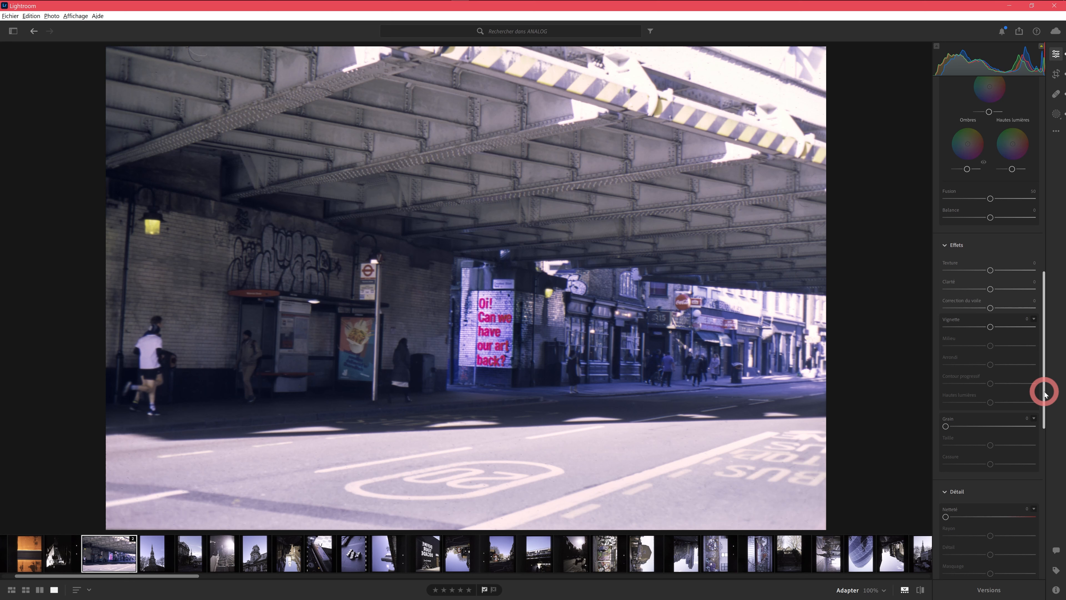
{"action": "left_click_drag", "start_coordinate": [1045, 393], "coordinate": [1051, 352]}
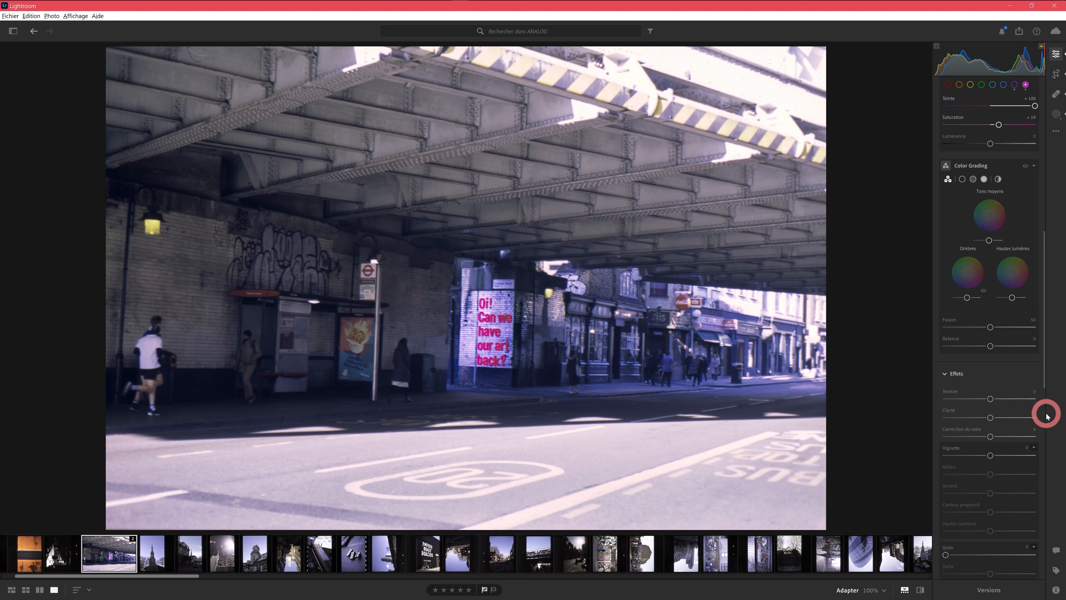
{"action": "scroll", "coordinate": [1046, 413], "scroll_direction": "down", "scroll_amount": 10}
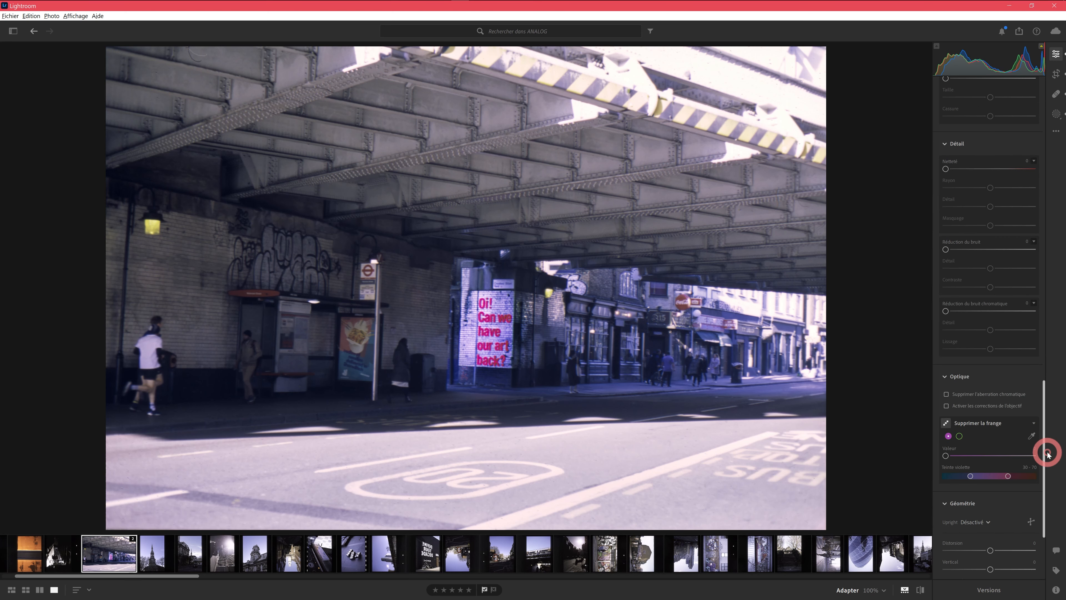
{"action": "left_click_drag", "start_coordinate": [1047, 454], "coordinate": [1054, 414]}
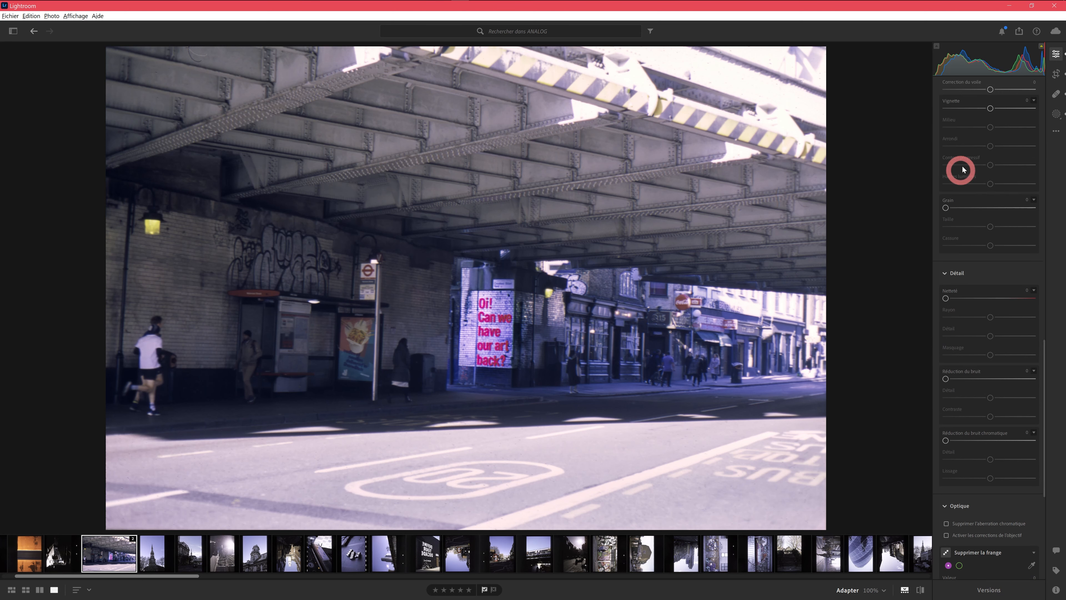
{"action": "left_click_drag", "start_coordinate": [992, 109], "coordinate": [984, 108]}
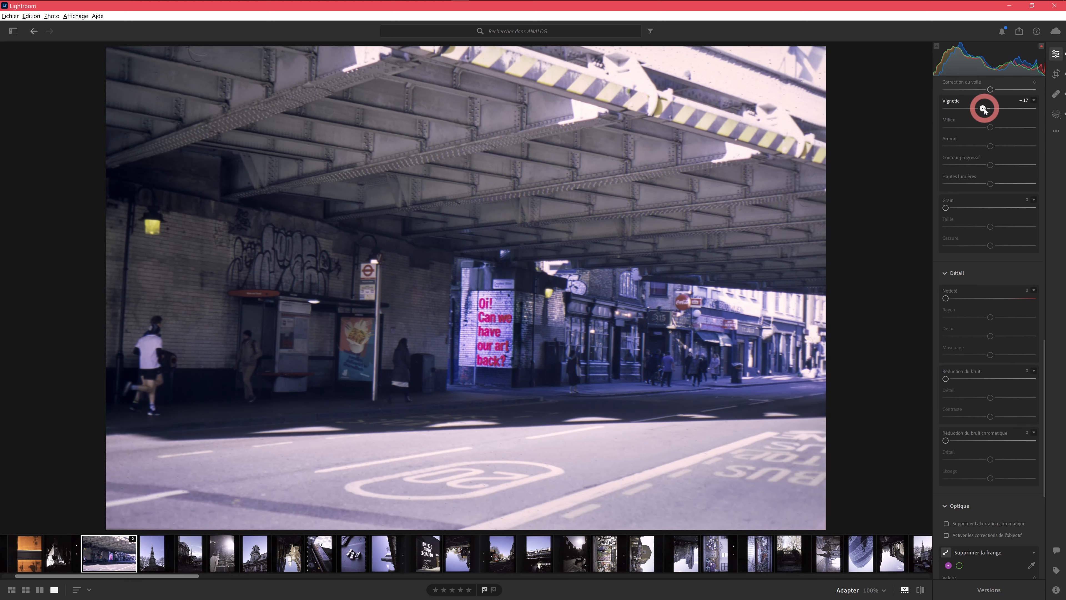
{"action": "left_click_drag", "start_coordinate": [985, 109], "coordinate": [981, 109]}
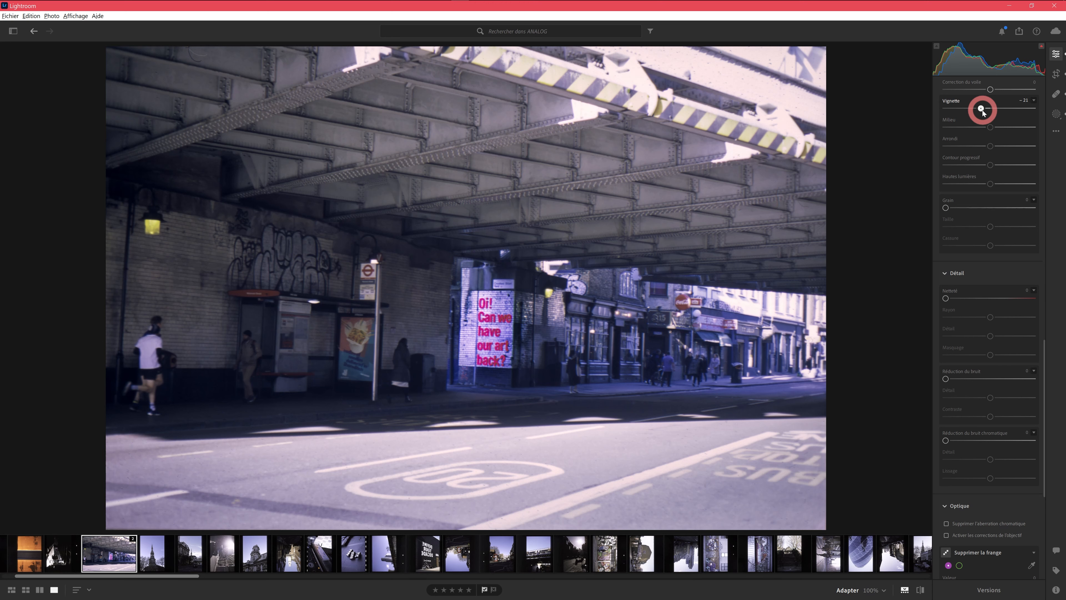
{"action": "left_click_drag", "start_coordinate": [982, 109], "coordinate": [983, 109]}
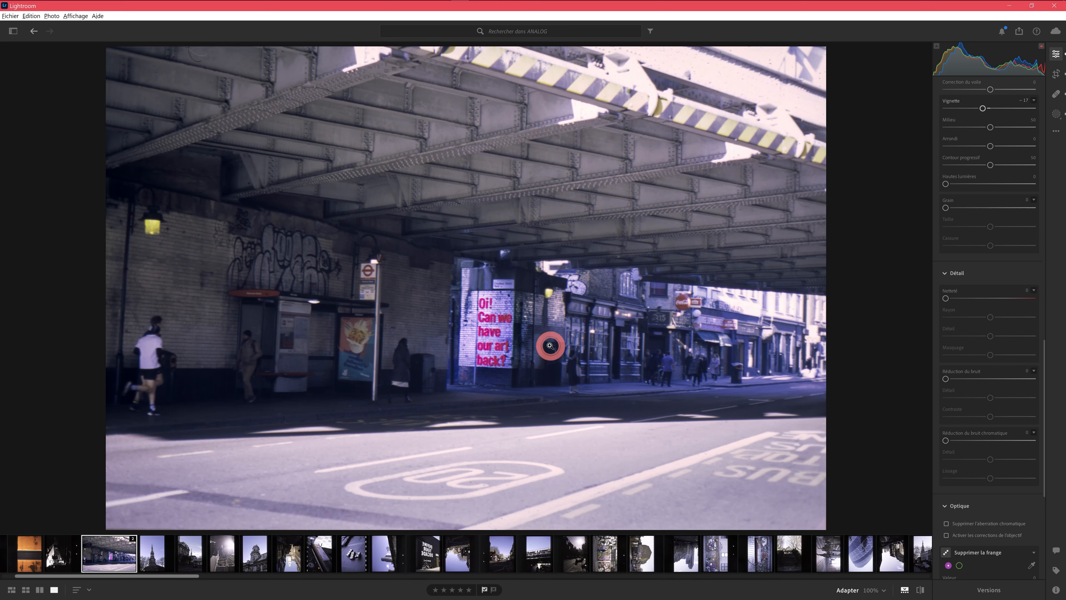
Add film grain of about 21 to the photo, checking it on the enlarged road and wall lettering
{"action": "left_click", "coordinate": [550, 346]}
{"action": "left_click_drag", "start_coordinate": [573, 321], "coordinate": [571, 200]}
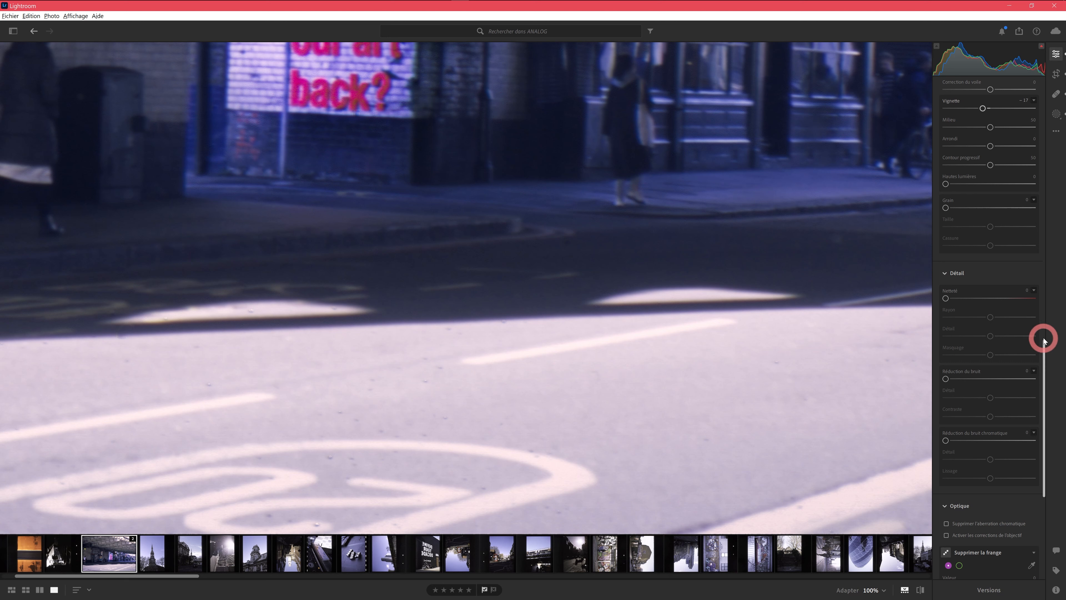
{"action": "left_click_drag", "start_coordinate": [1044, 340], "coordinate": [1043, 257]}
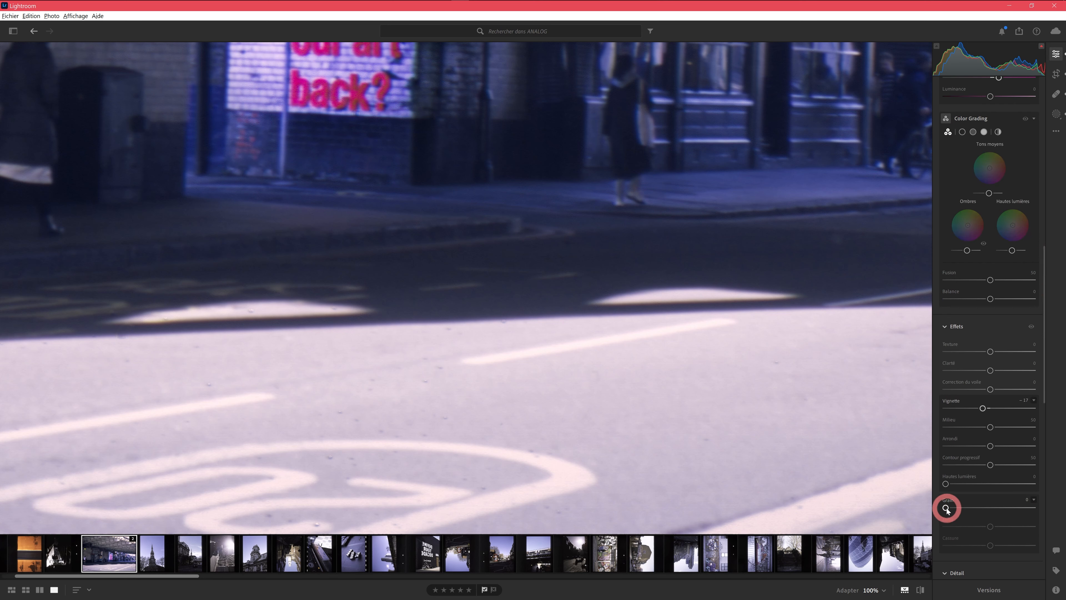
{"action": "left_click_drag", "start_coordinate": [947, 507], "coordinate": [949, 508]}
{"action": "left_click", "coordinate": [1034, 499]}
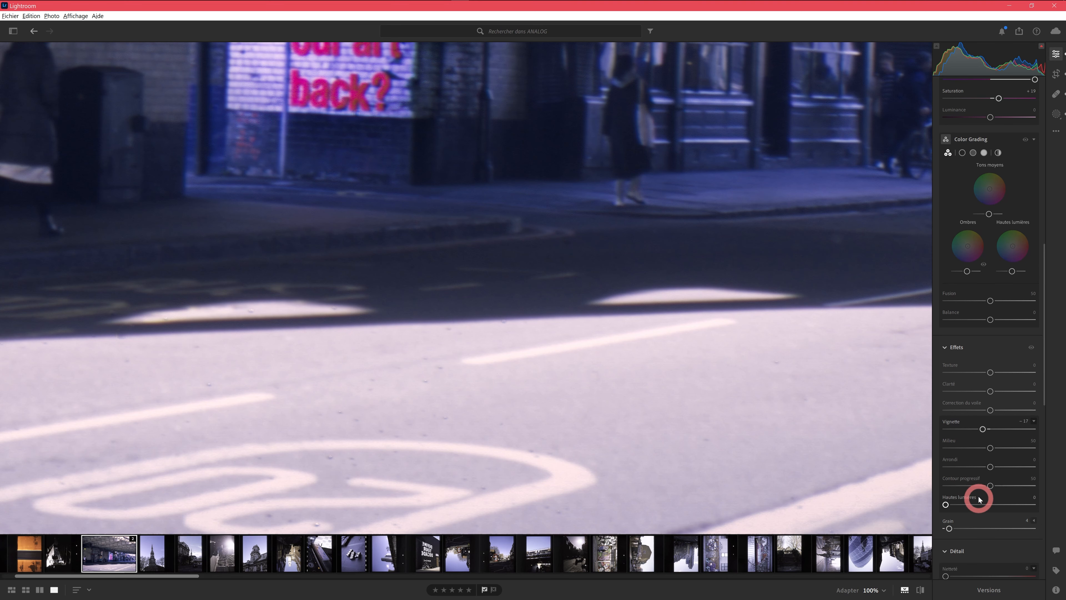
{"action": "left_click", "coordinate": [1033, 490]}
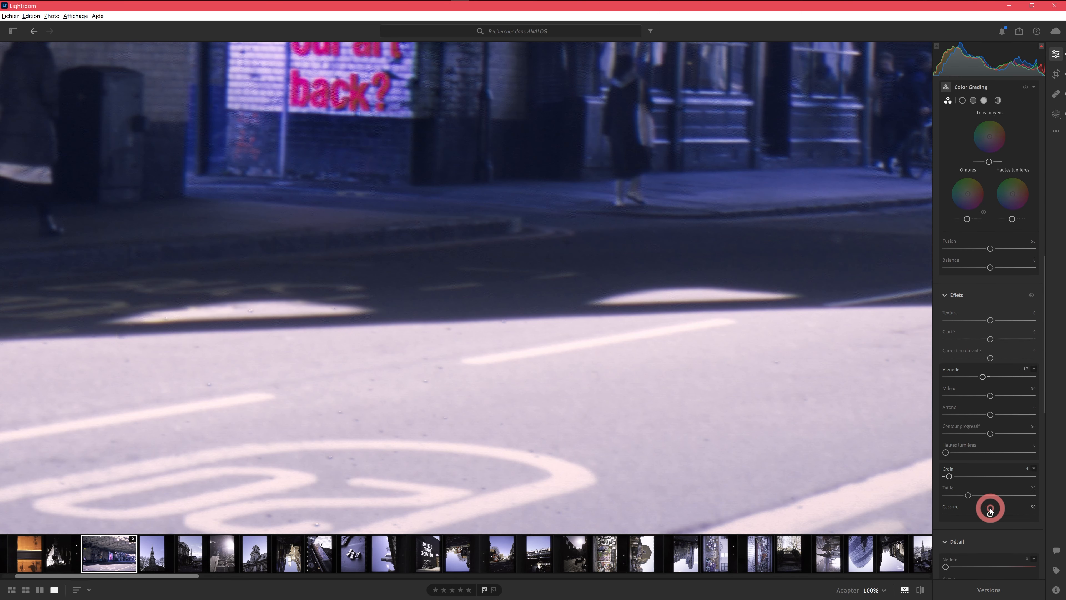
{"action": "left_click", "coordinate": [949, 476]}
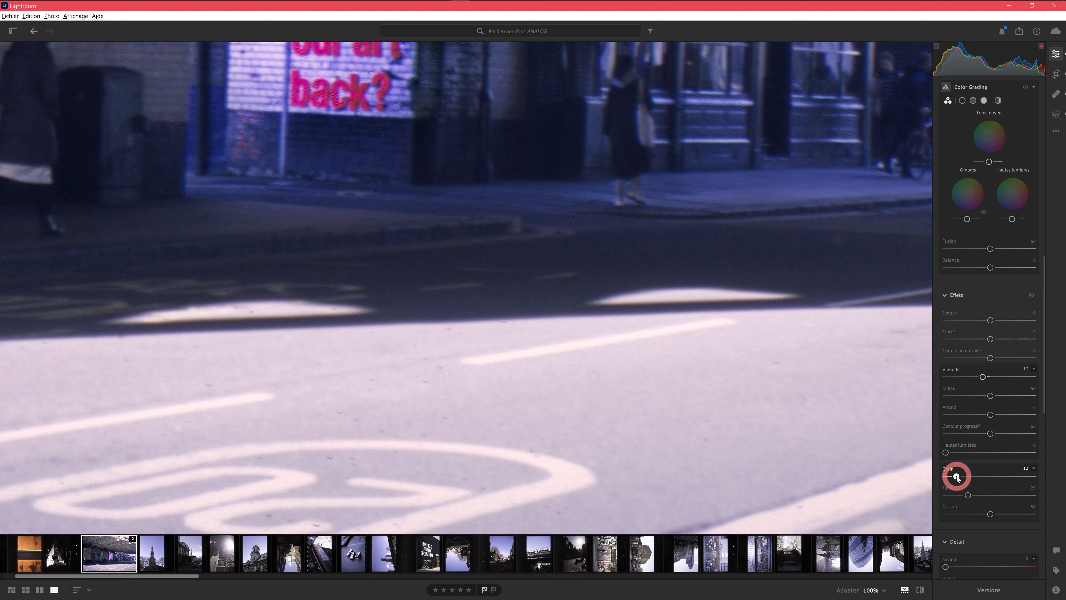
{"action": "left_click_drag", "start_coordinate": [956, 475], "coordinate": [964, 478]}
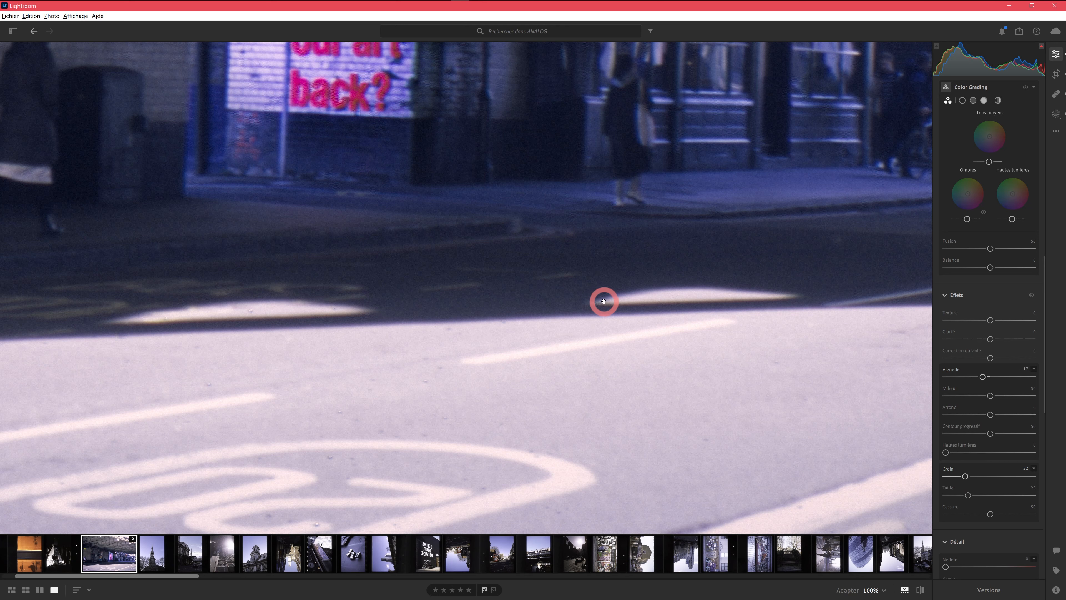
{"action": "left_click", "coordinate": [619, 298]}
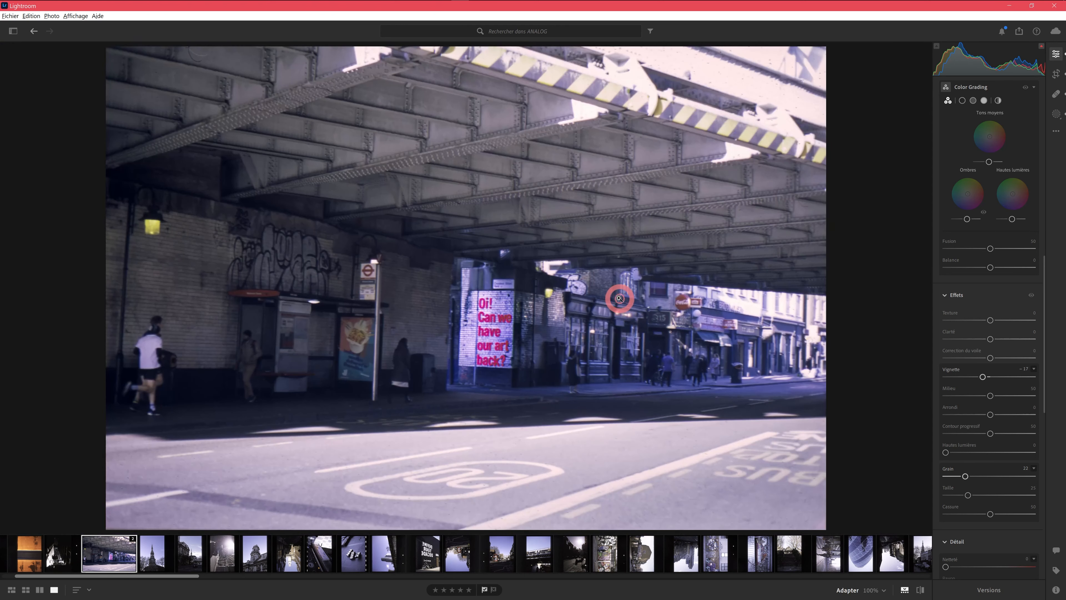
{"action": "left_click", "coordinate": [583, 310]}
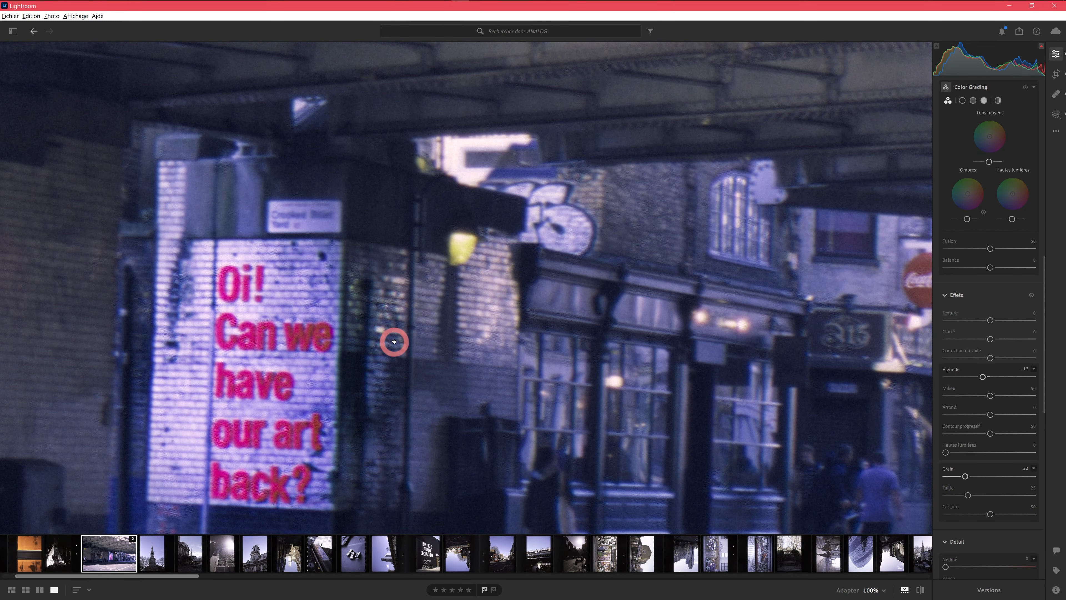
{"action": "left_click", "coordinate": [361, 294]}
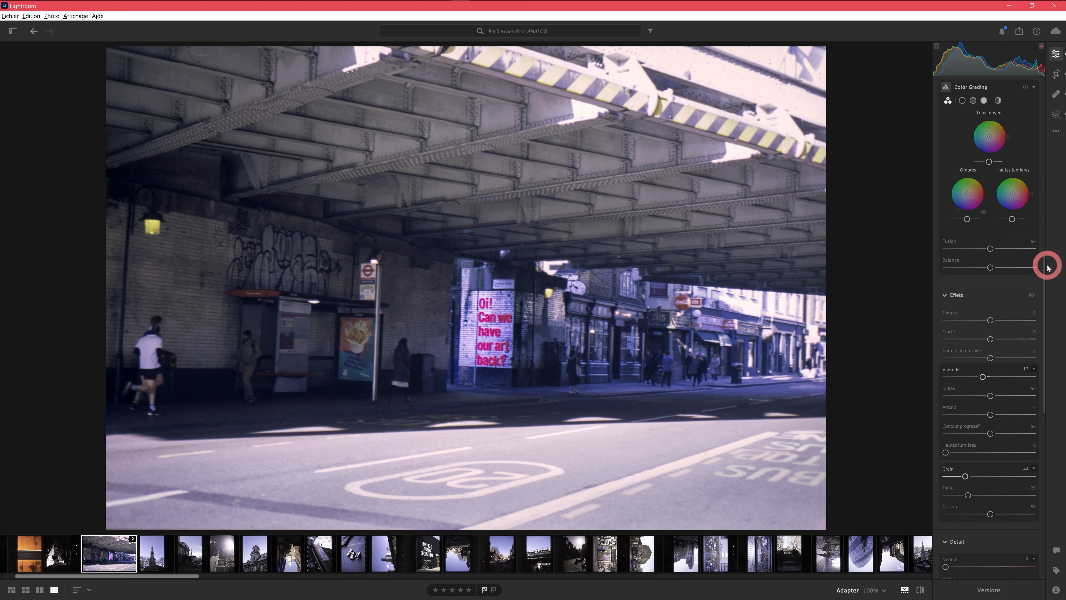
Create a brush mask with a size of about 13 and paint a loop around the lettered wall, down onto the road
{"action": "left_click_drag", "start_coordinate": [1045, 262], "coordinate": [1043, 84]}
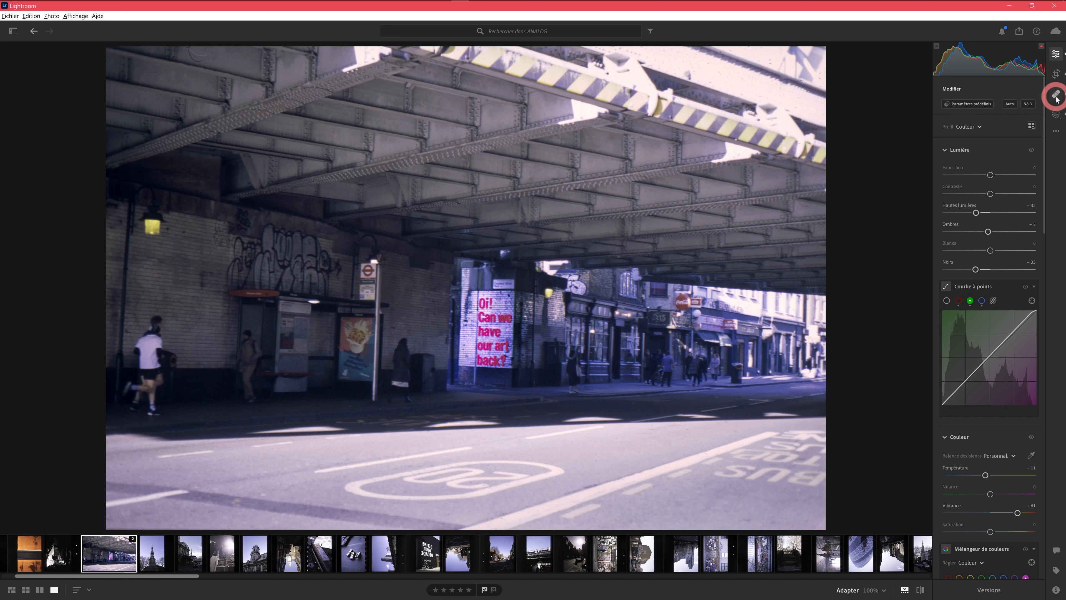
{"action": "key", "text": "m"}
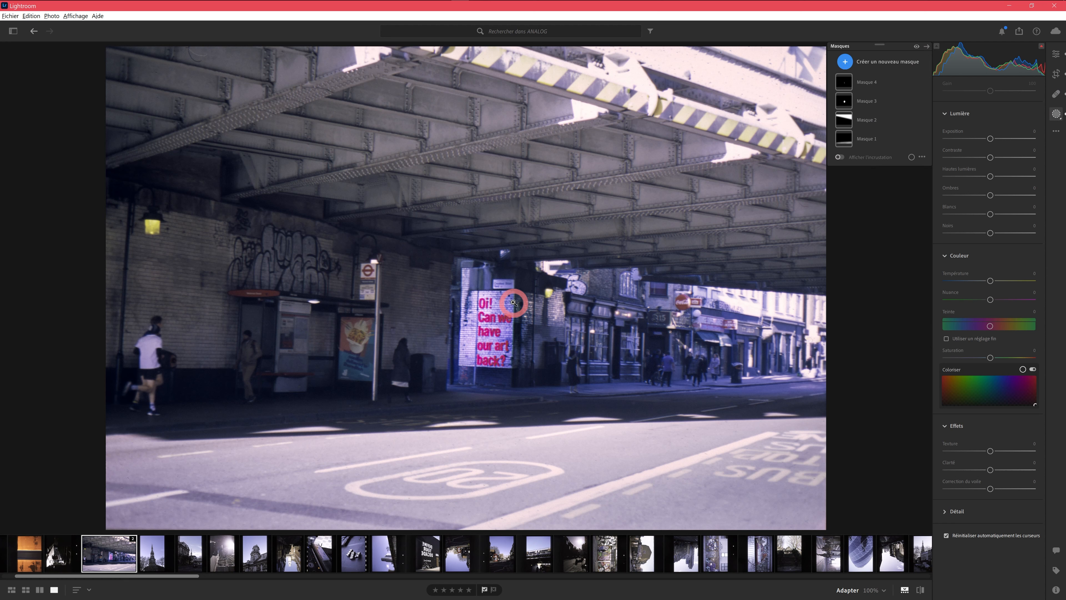
{"action": "left_click", "coordinate": [844, 62]}
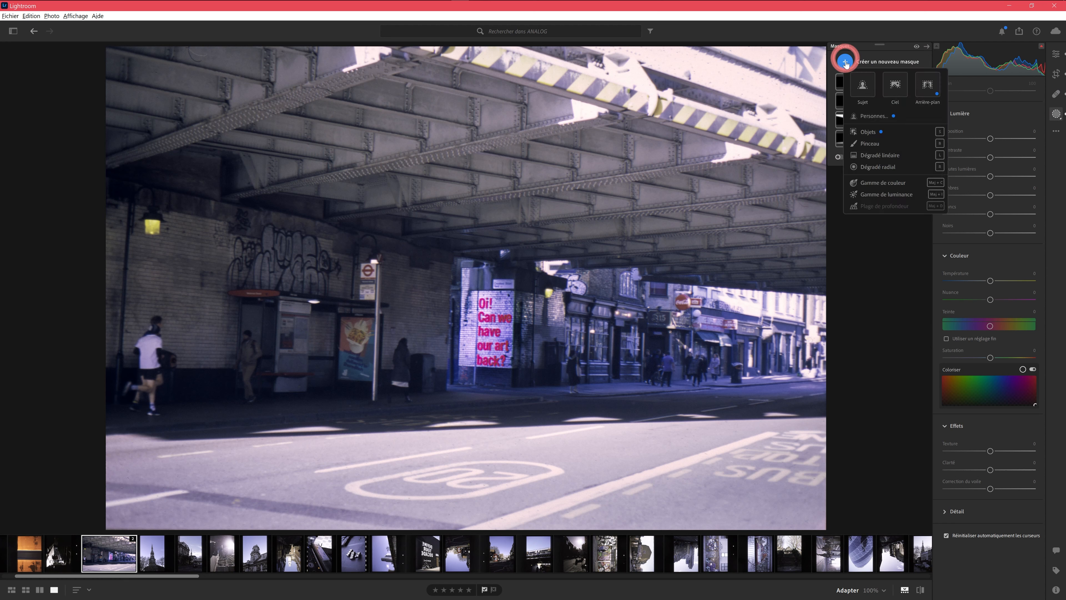
{"action": "left_click", "coordinate": [967, 126]}
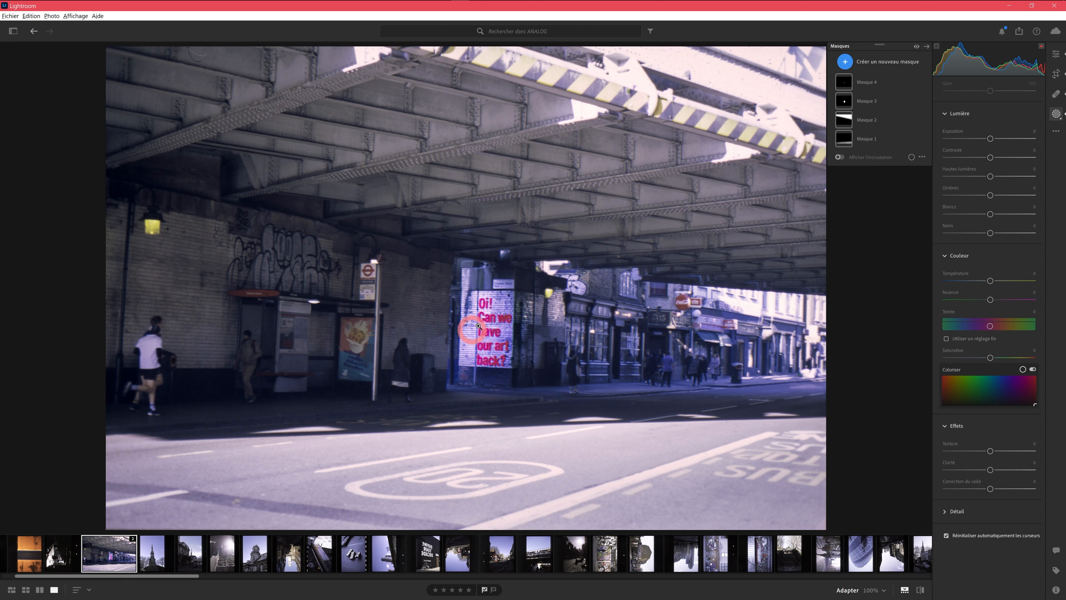
{"action": "left_click", "coordinate": [845, 63]}
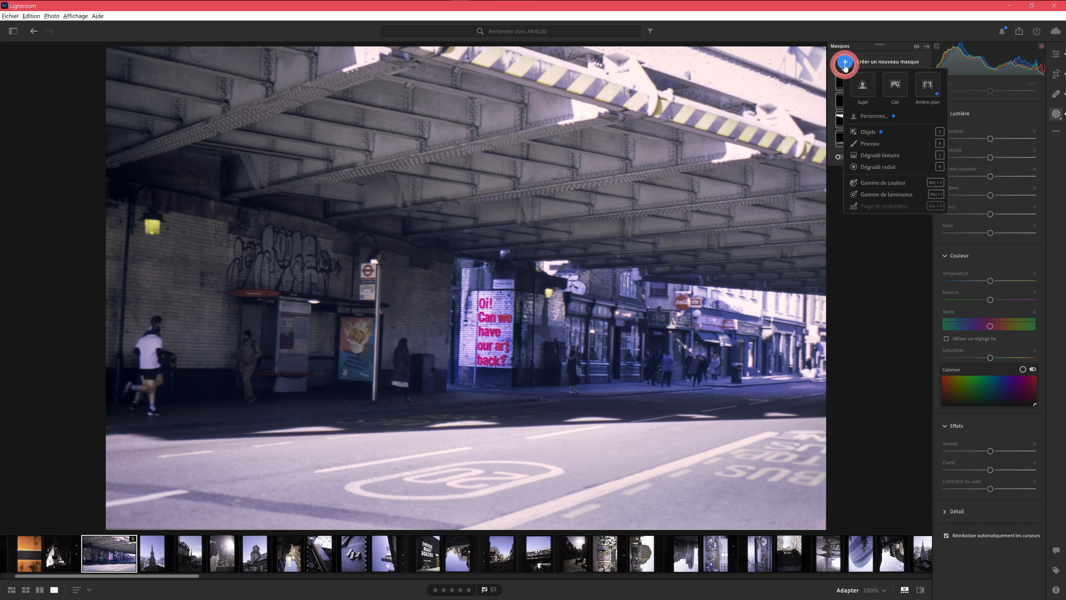
{"action": "left_click", "coordinate": [856, 143]}
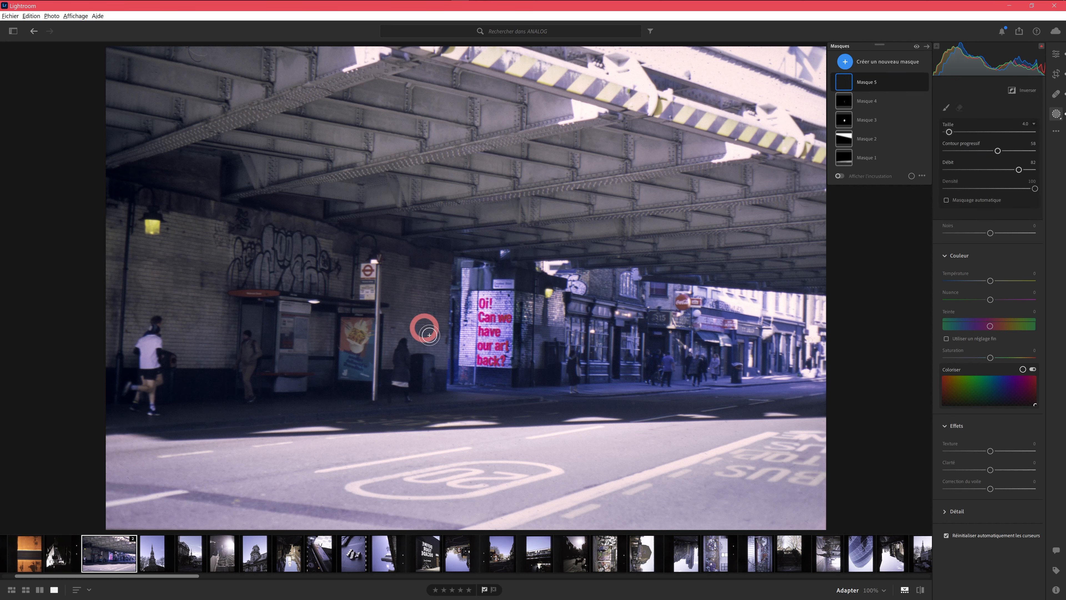
{"action": "scroll", "coordinate": [443, 364], "scroll_direction": "up", "scroll_amount": 10}
{"action": "scroll", "coordinate": [430, 366], "scroll_direction": "down", "scroll_amount": 3}
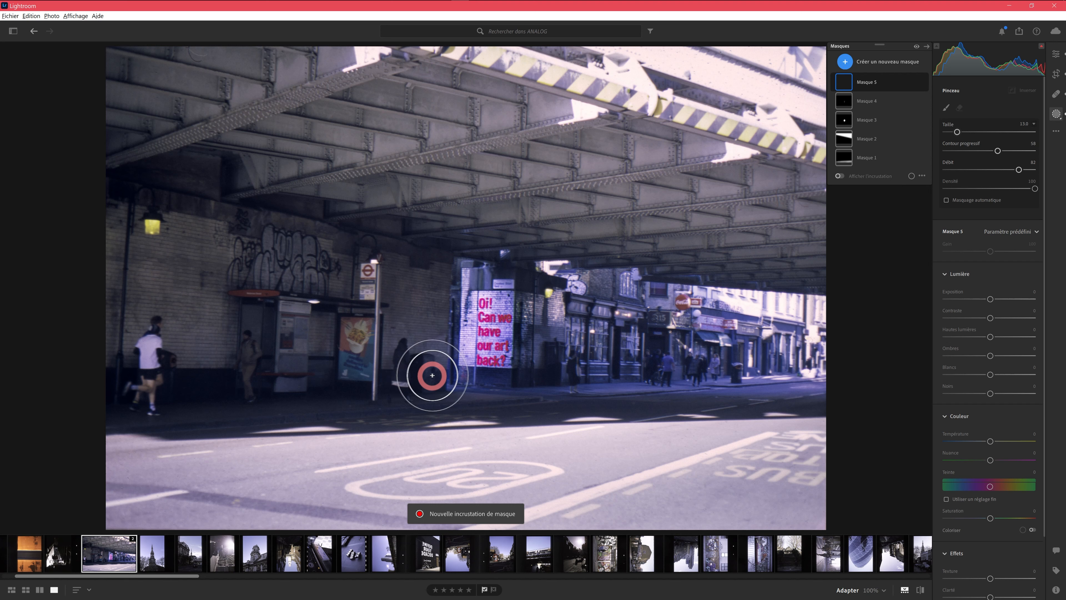
{"action": "mouse_move", "coordinate": [432, 375]}
{"action": "left_mouse_down"}
{"action": "mouse_move", "coordinate": [457, 210]}
{"action": "mouse_move", "coordinate": [555, 232]}
{"action": "mouse_move", "coordinate": [564, 282]}
{"action": "mouse_move", "coordinate": [555, 365]}
{"action": "mouse_move", "coordinate": [511, 415]}
{"action": "mouse_move", "coordinate": [422, 393]}
{"action": "mouse_move", "coordinate": [529, 388]}
{"action": "mouse_move", "coordinate": [563, 375]}
{"action": "mouse_move", "coordinate": [577, 275]}
{"action": "mouse_move", "coordinate": [526, 228]}
{"action": "mouse_move", "coordinate": [448, 221]}
{"action": "mouse_move", "coordinate": [400, 253]}
{"action": "mouse_move", "coordinate": [394, 310]}
{"action": "mouse_move", "coordinate": [409, 391]}
{"action": "mouse_move", "coordinate": [437, 415]}
{"action": "mouse_move", "coordinate": [516, 427]}
{"action": "left_mouse_up"}
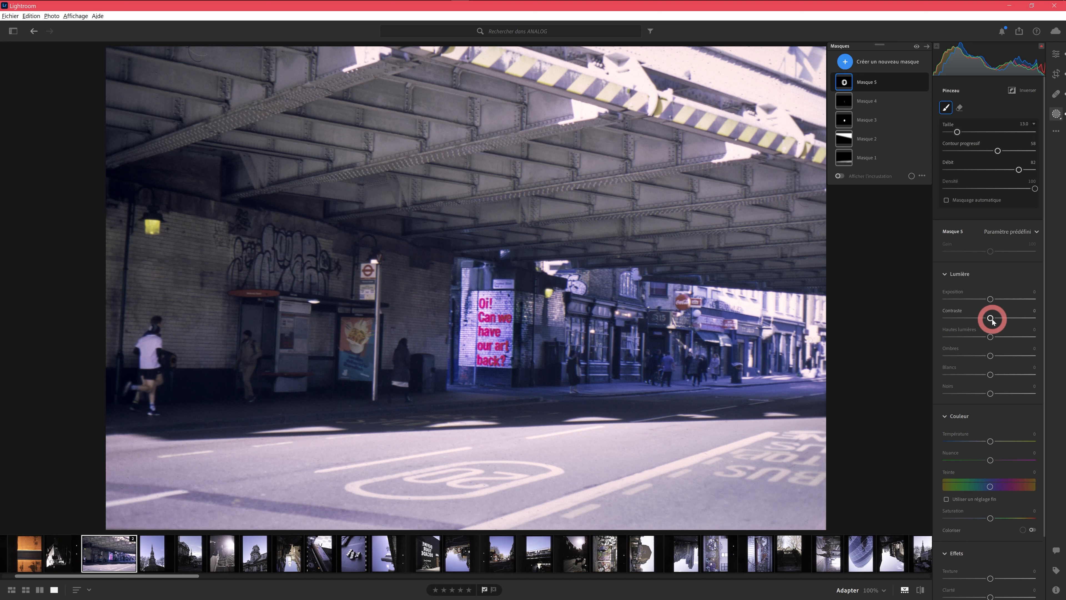
Raise the brush mask's contrast to +7 and its exposure to about +0.24, leaving its highlights at 0
{"action": "left_click_drag", "start_coordinate": [997, 320], "coordinate": [996, 320]}
{"action": "left_click_drag", "start_coordinate": [990, 336], "coordinate": [997, 338]}
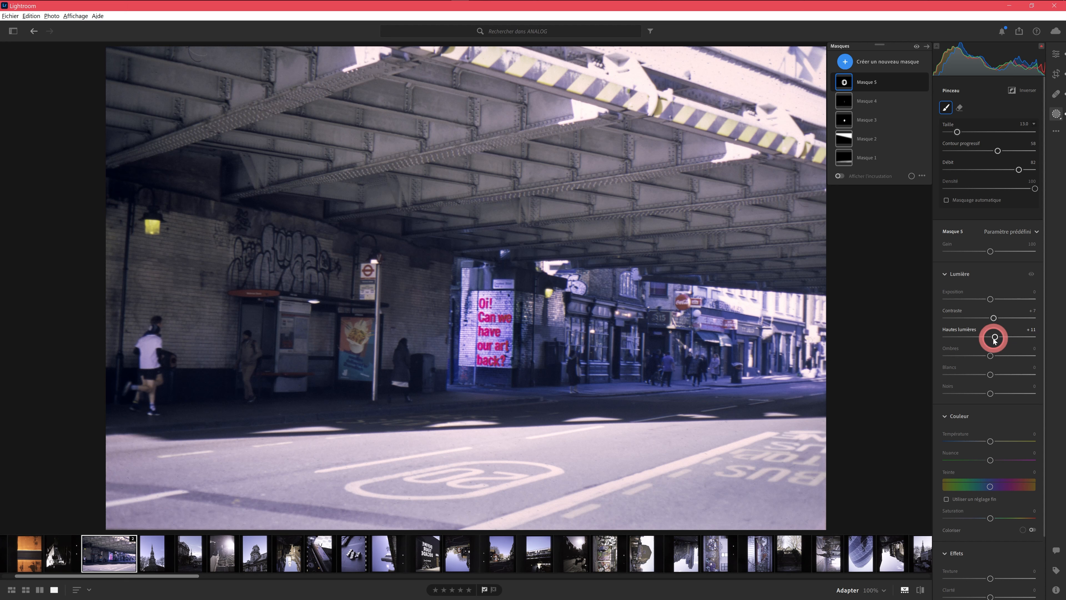
{"action": "double_click", "coordinate": [994, 338]}
{"action": "left_click_drag", "start_coordinate": [992, 299], "coordinate": [994, 301]}
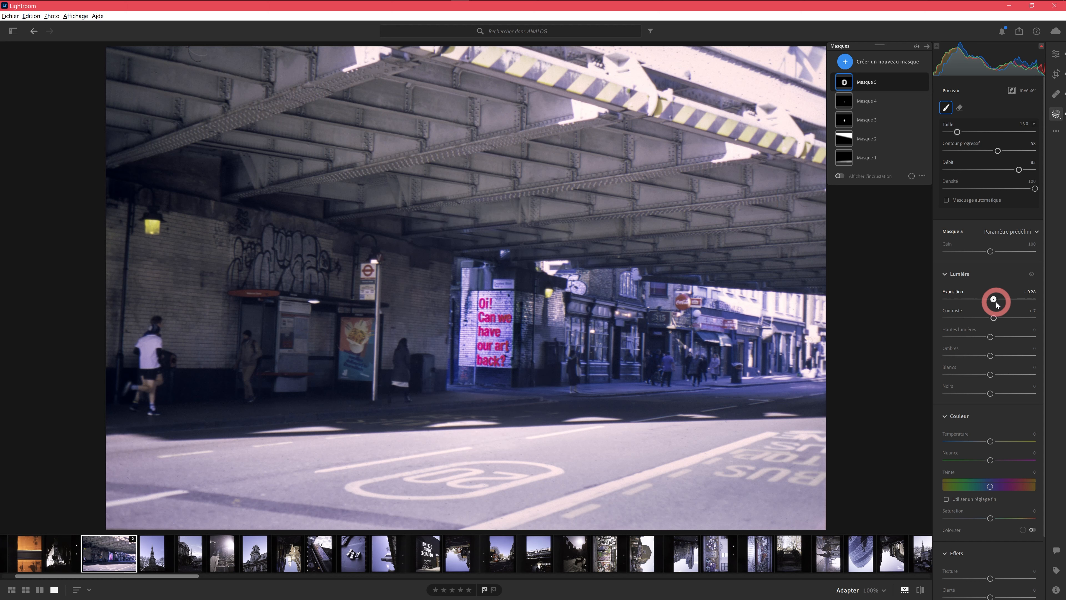
{"action": "mouse_move", "coordinate": [497, 302]}
{"action": "left_mouse_down"}
{"action": "mouse_move", "coordinate": [483, 361]}
{"action": "mouse_move", "coordinate": [508, 377]}
{"action": "mouse_move", "coordinate": [522, 339]}
{"action": "mouse_move", "coordinate": [514, 296]}
{"action": "mouse_move", "coordinate": [482, 293]}
{"action": "mouse_move", "coordinate": [480, 354]}
{"action": "mouse_move", "coordinate": [555, 394]}
{"action": "mouse_move", "coordinate": [459, 310]}
{"action": "mouse_move", "coordinate": [450, 288]}
{"action": "mouse_move", "coordinate": [480, 261]}
{"action": "mouse_move", "coordinate": [527, 280]}
{"action": "mouse_move", "coordinate": [541, 334]}
{"action": "mouse_move", "coordinate": [501, 398]}
{"action": "mouse_move", "coordinate": [438, 368]}
{"action": "mouse_move", "coordinate": [443, 258]}
{"action": "mouse_move", "coordinate": [573, 326]}
{"action": "mouse_move", "coordinate": [576, 451]}
{"action": "left_mouse_up"}
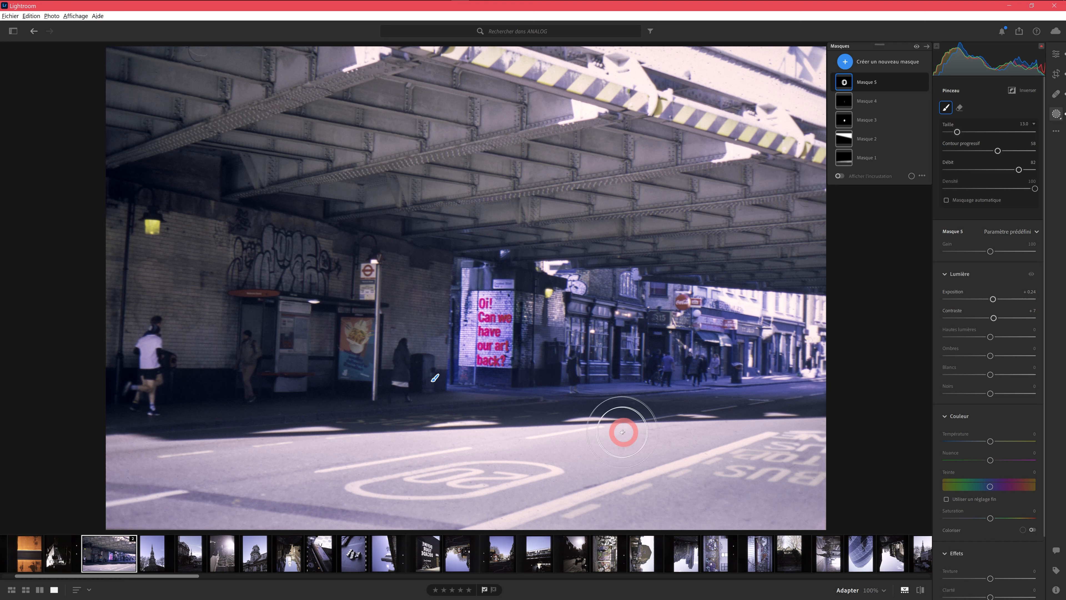
Crop the photo to 16 x 9, repositioned to keep more of the road and less of the bridge, and apply the crop
{"action": "left_click", "coordinate": [1055, 75]}
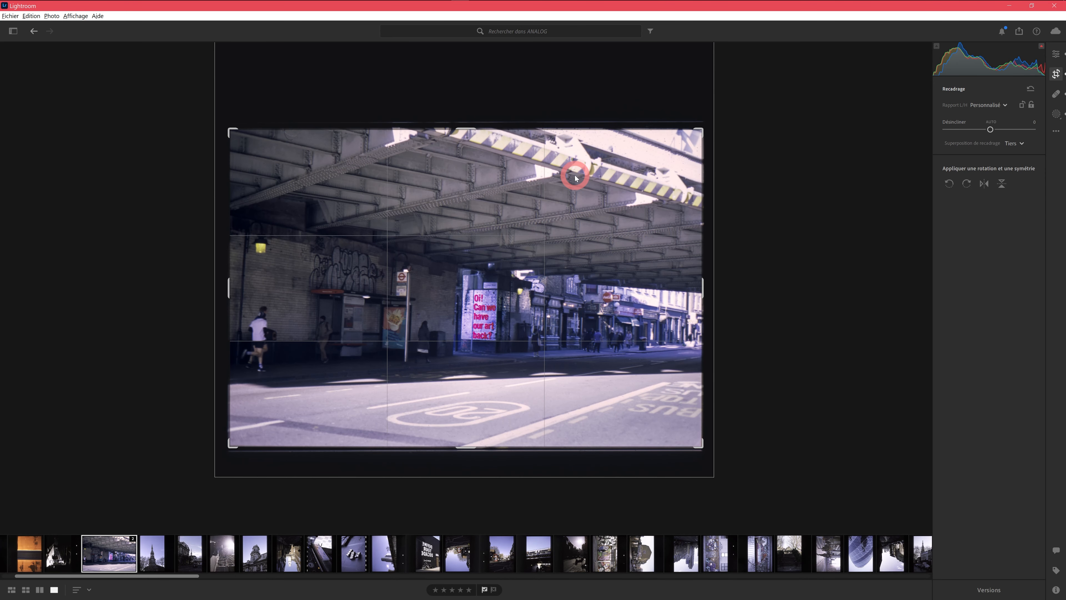
{"action": "left_click", "coordinate": [992, 106]}
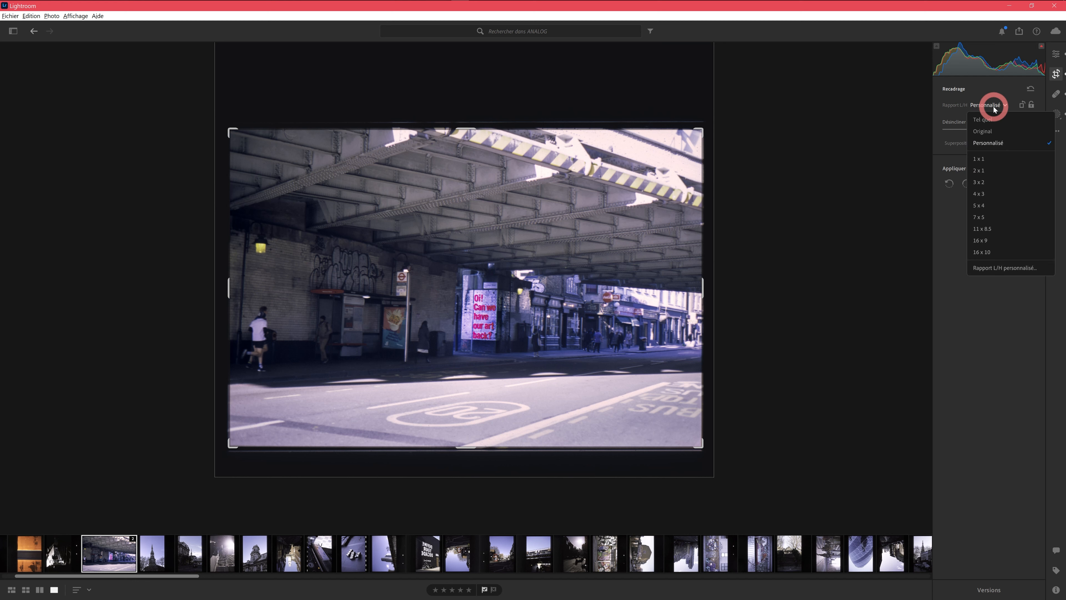
{"action": "left_click", "coordinate": [1001, 239]}
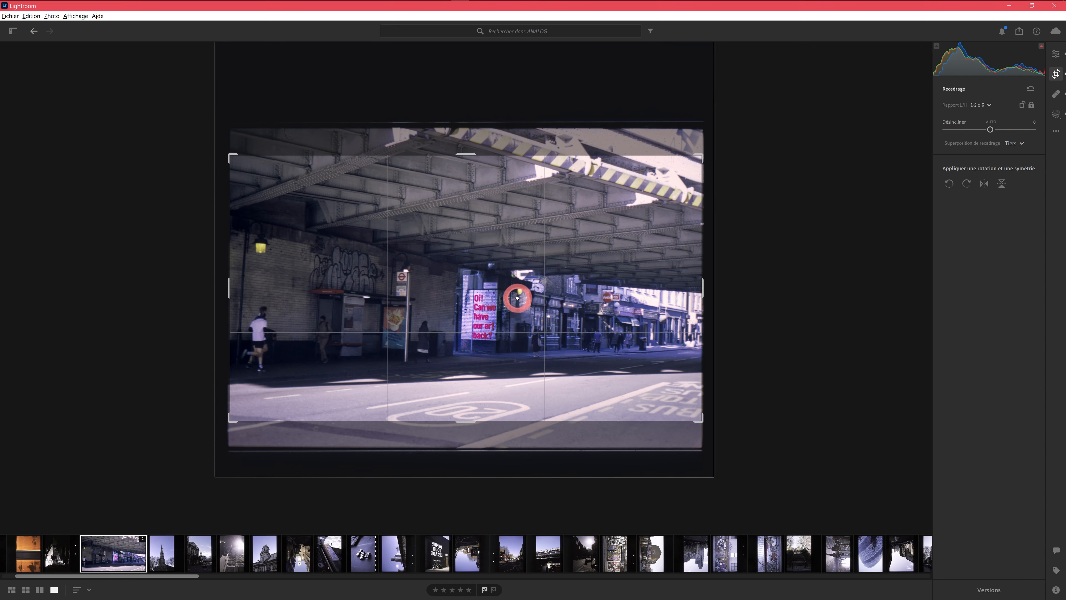
{"action": "mouse_move", "coordinate": [517, 298]}
{"action": "left_mouse_down"}
{"action": "mouse_move", "coordinate": [528, 280]}
{"action": "mouse_move", "coordinate": [516, 280]}
{"action": "left_mouse_up"}
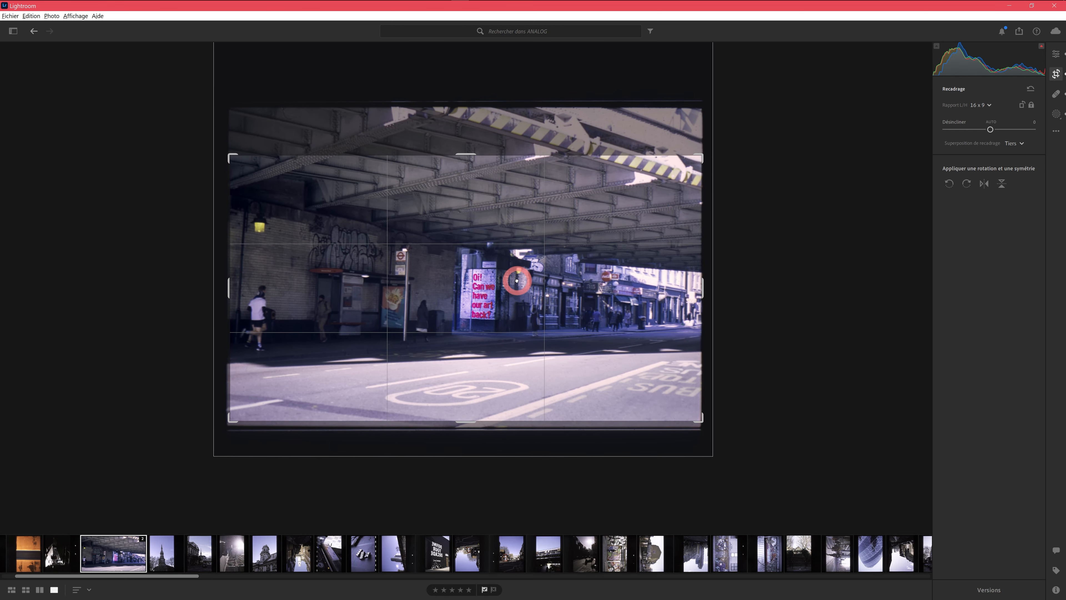
{"action": "left_click_drag", "start_coordinate": [517, 281], "coordinate": [518, 280]}
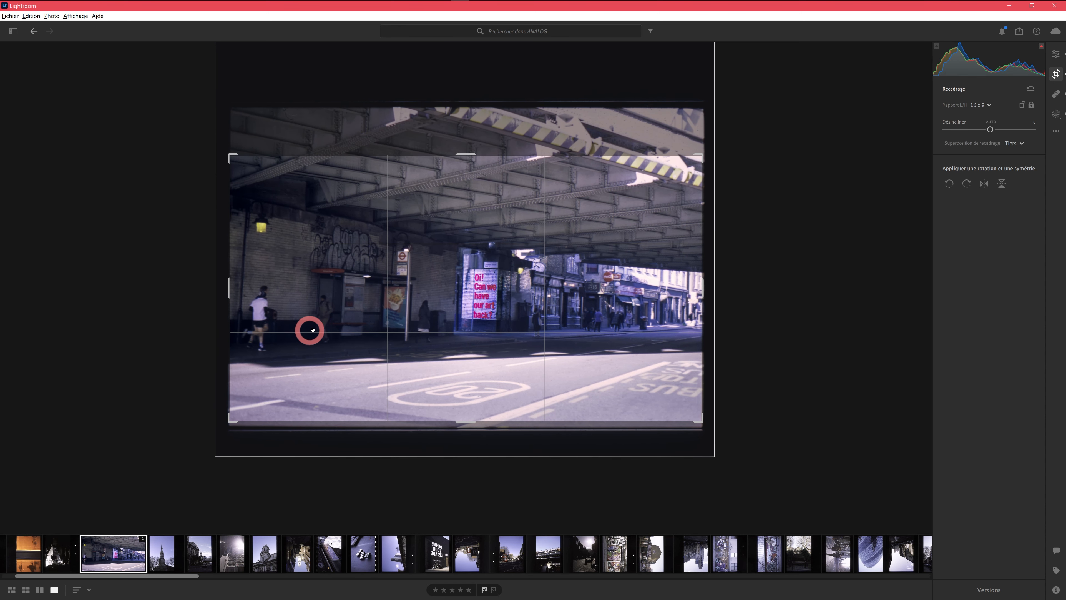
{"action": "left_click_drag", "start_coordinate": [504, 340], "coordinate": [502, 339]}
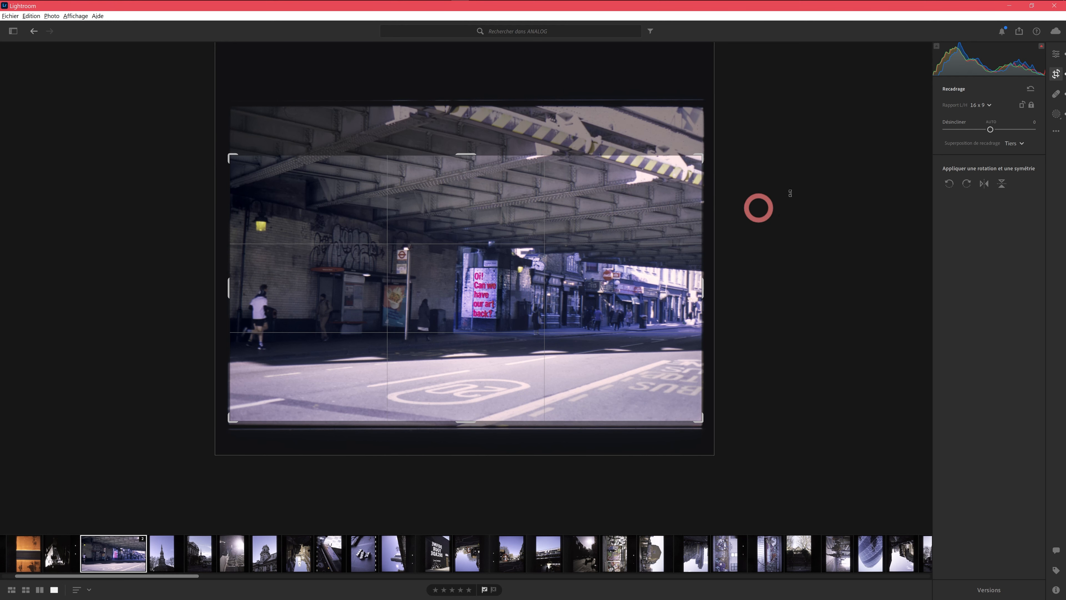
{"action": "key", "text": "Return"}
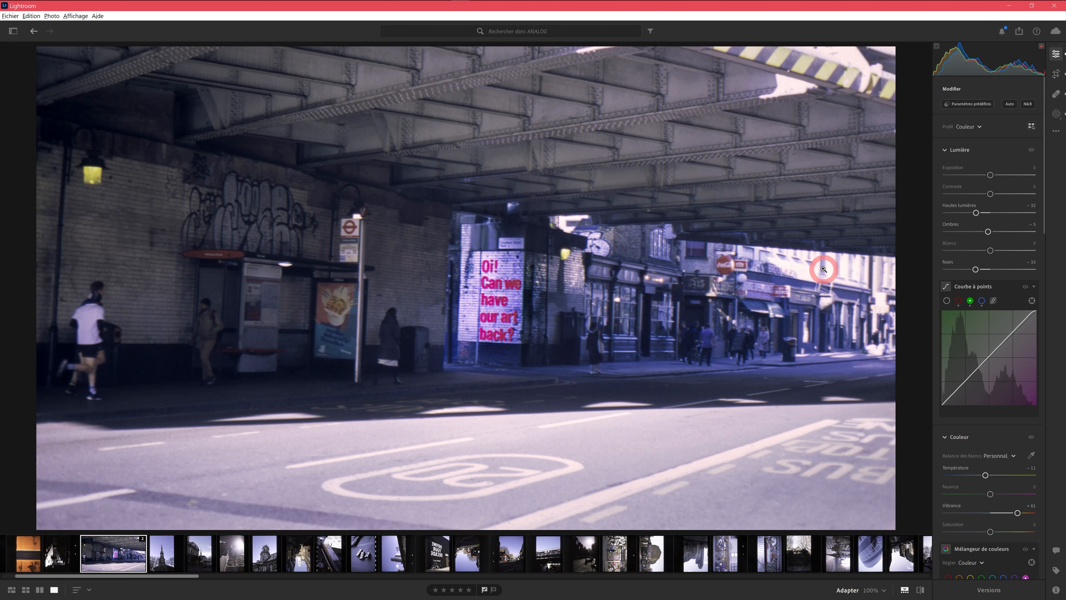
{"action": "left_click", "coordinate": [1053, 75]}
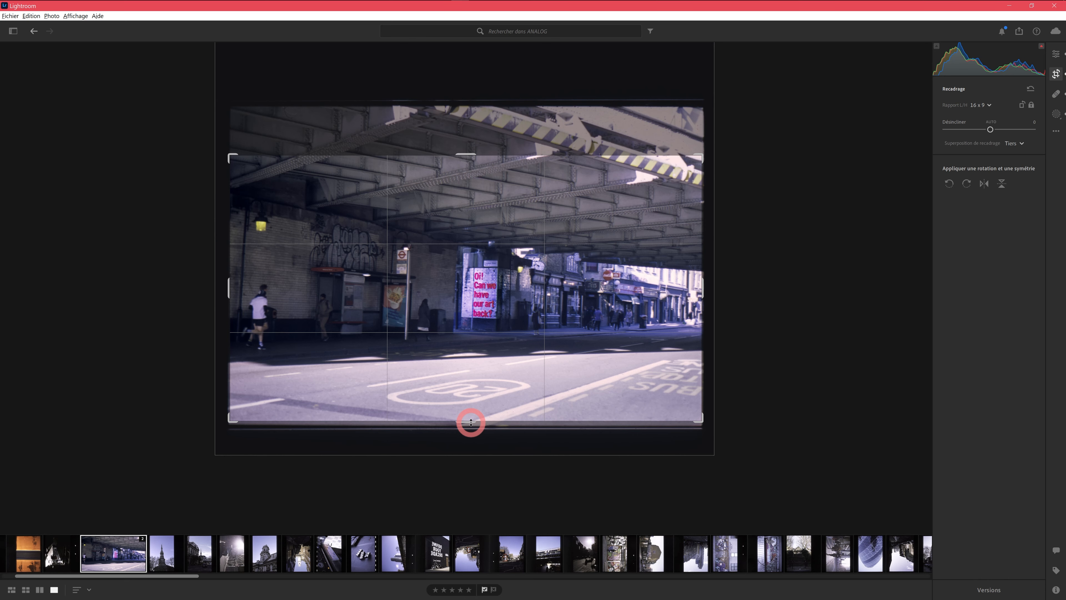
{"action": "left_click", "coordinate": [1055, 74]}
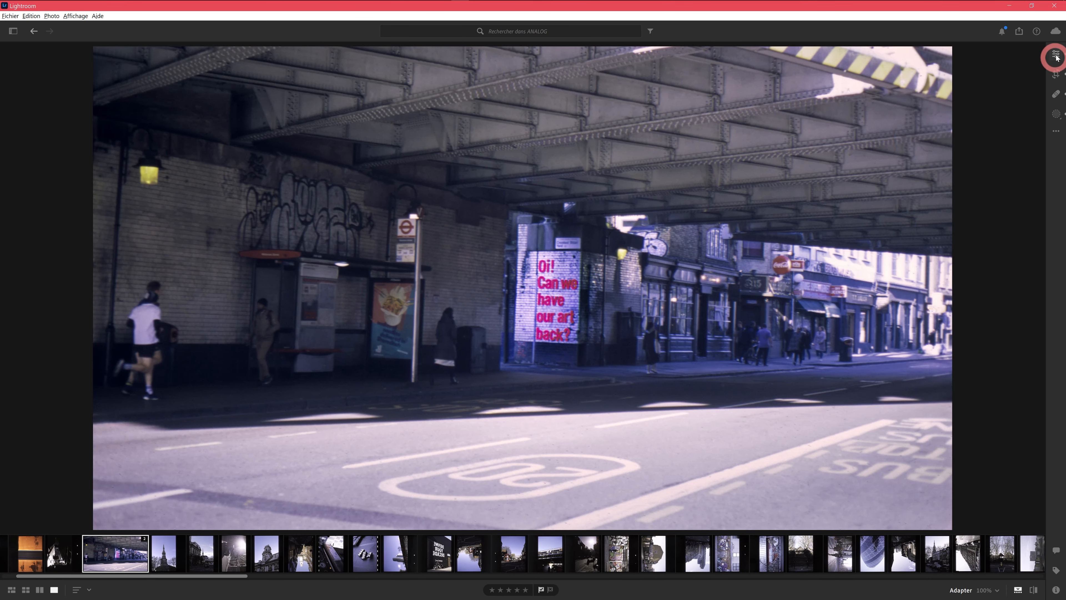
{"action": "left_click", "coordinate": [1055, 54]}
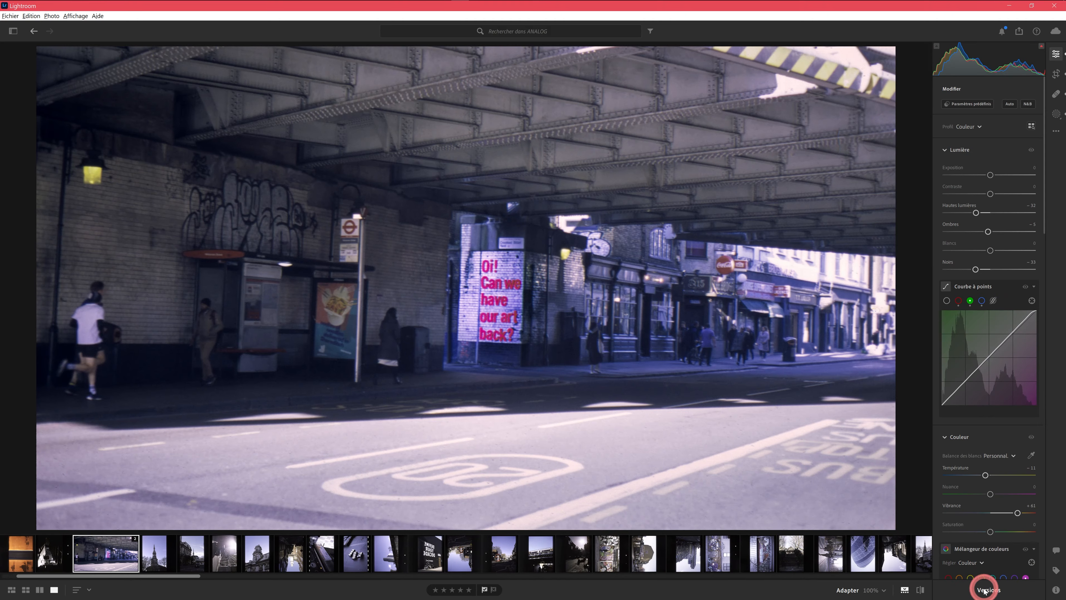
Save the current edit as a named version called VERSION 16/9
{"action": "left_click", "coordinate": [989, 589]}
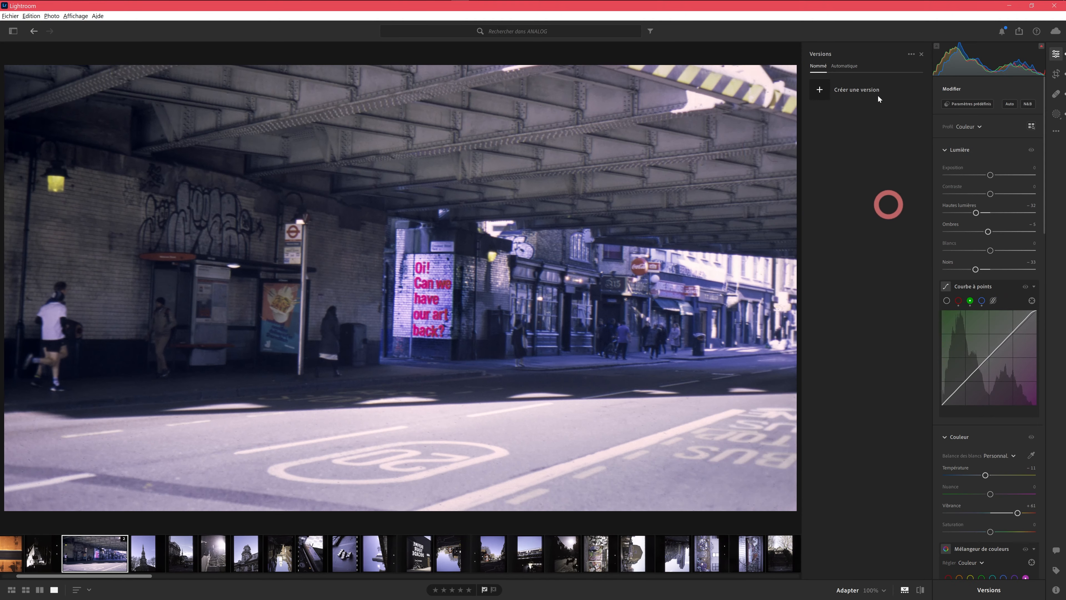
{"action": "left_click", "coordinate": [829, 90]}
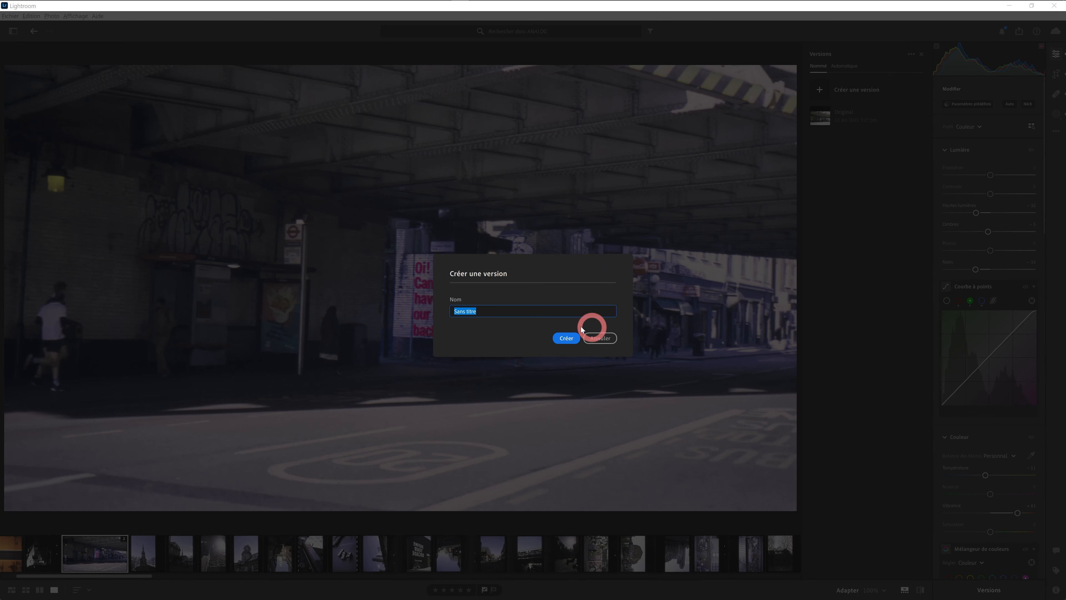
{"action": "type", "text": "VERSIO"}
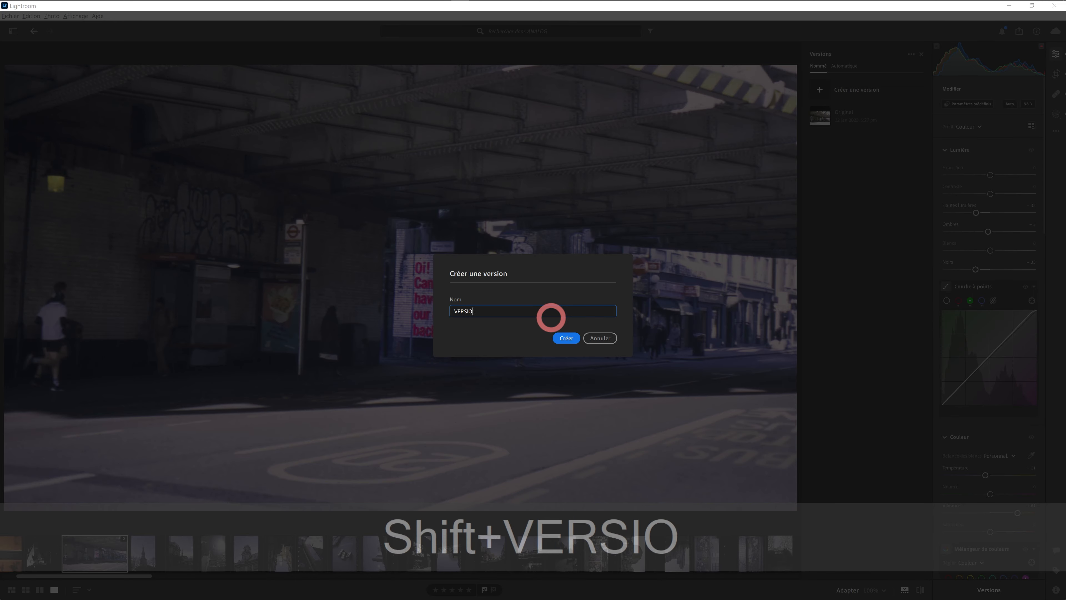
{"action": "type", "text": "N 16/9"}
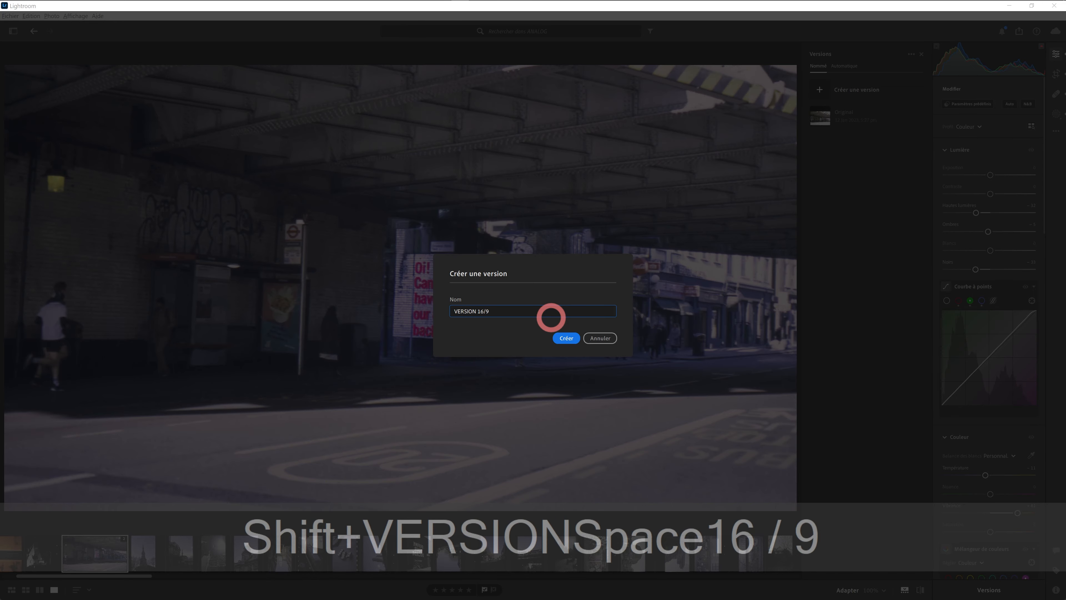
{"action": "left_click", "coordinate": [566, 338]}
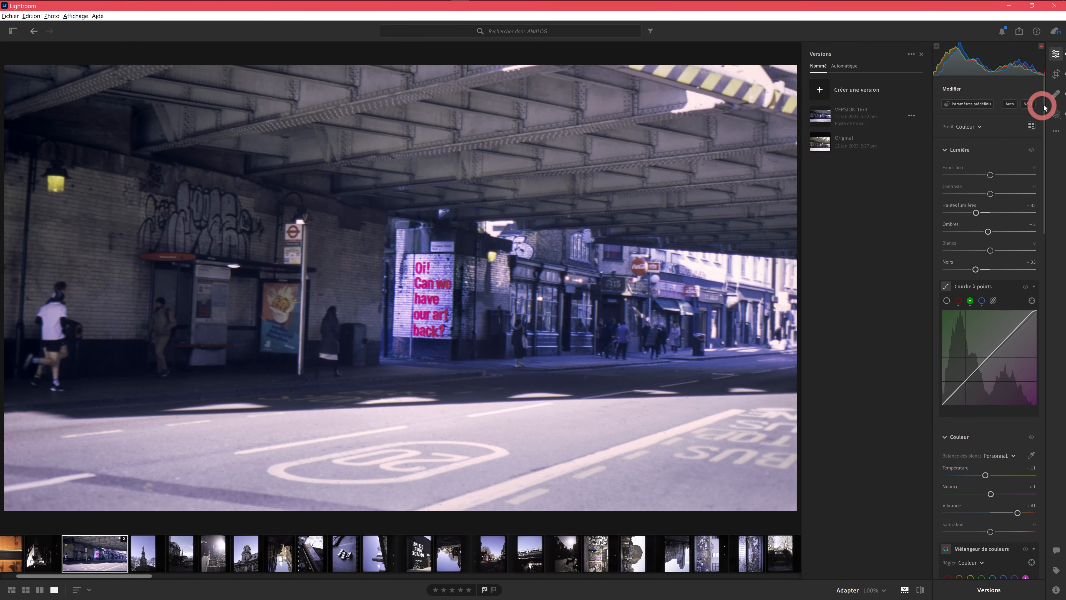
Recrop the photo with a custom ratio (Personnalisé) to a shorter panoramic strip centred on the lettered wall and street, and apply it
{"action": "left_click", "coordinate": [1056, 75]}
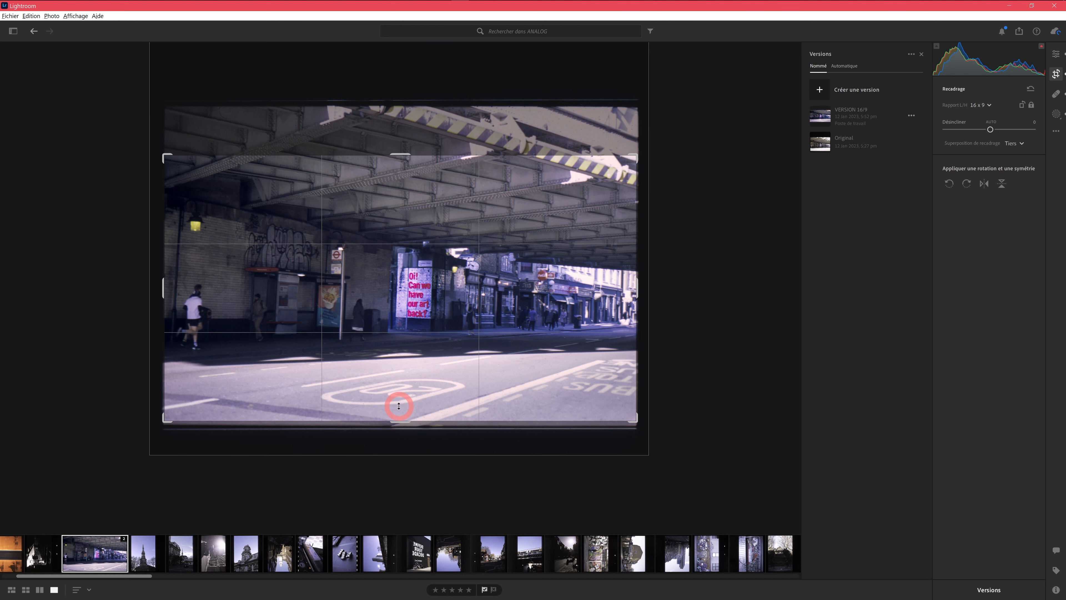
{"action": "left_click_drag", "start_coordinate": [399, 405], "coordinate": [398, 404]}
{"action": "key", "text": "ctrl+z"}
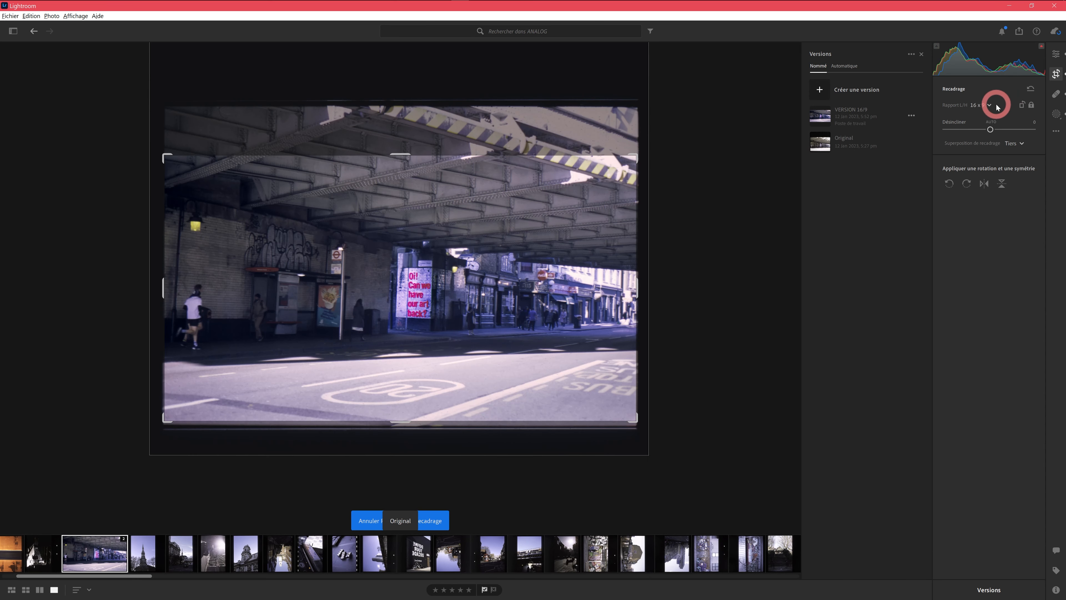
{"action": "left_click", "coordinate": [990, 105]}
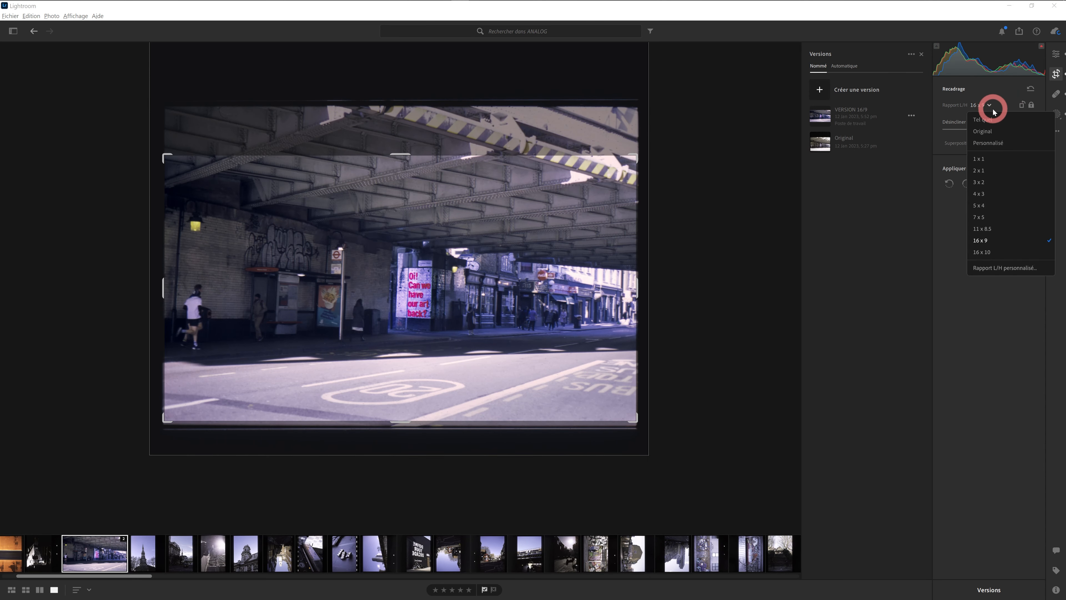
{"action": "left_click", "coordinate": [998, 143]}
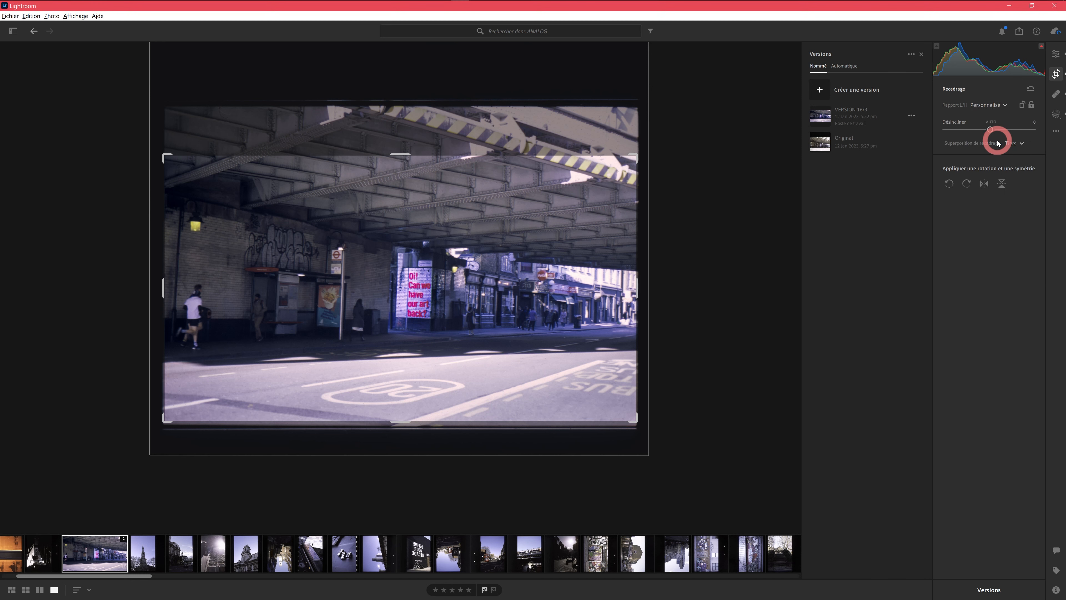
{"action": "left_click_drag", "start_coordinate": [396, 426], "coordinate": [404, 391]}
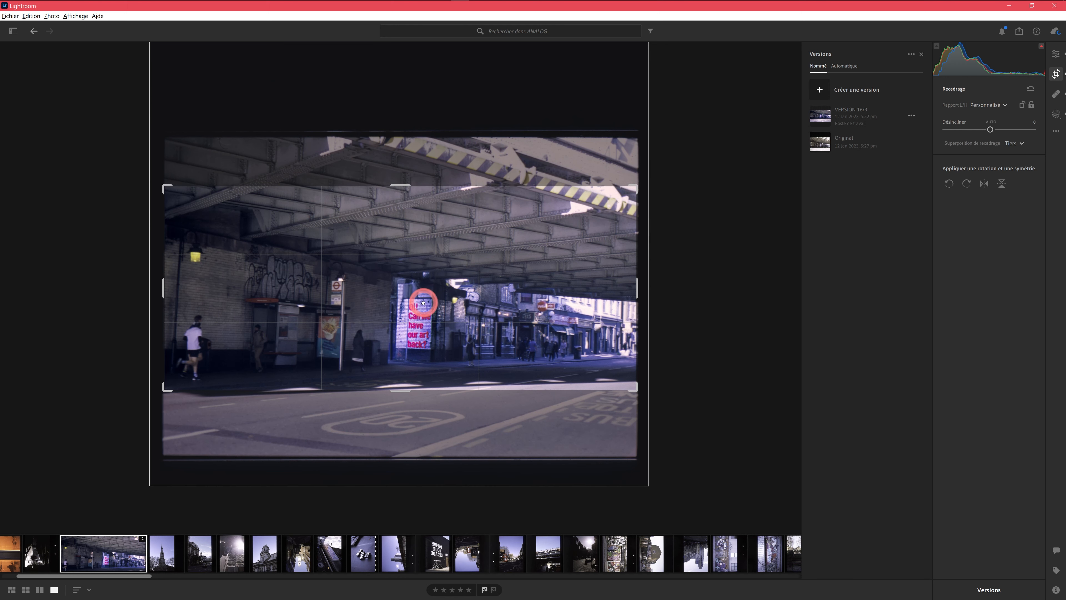
{"action": "left_click_drag", "start_coordinate": [423, 302], "coordinate": [421, 266]}
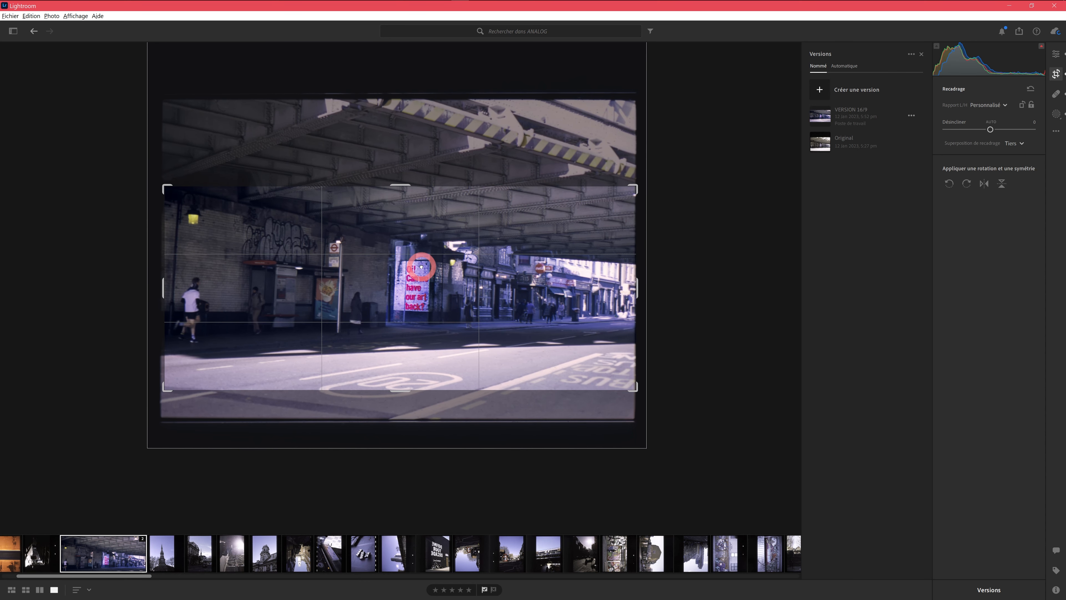
{"action": "left_click_drag", "start_coordinate": [420, 267], "coordinate": [420, 268]}
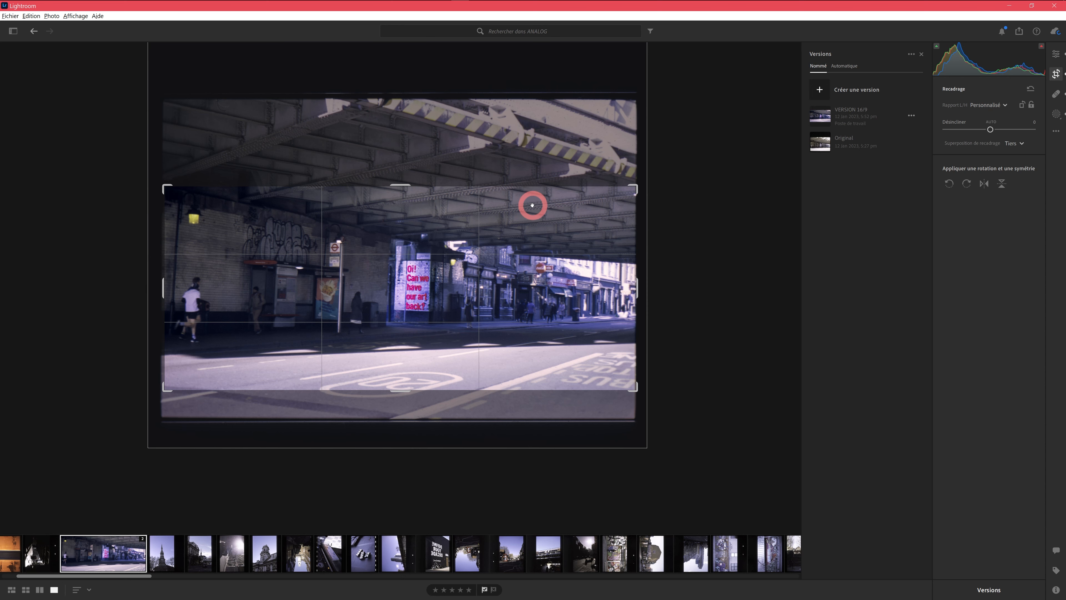
{"action": "key", "text": "Return"}
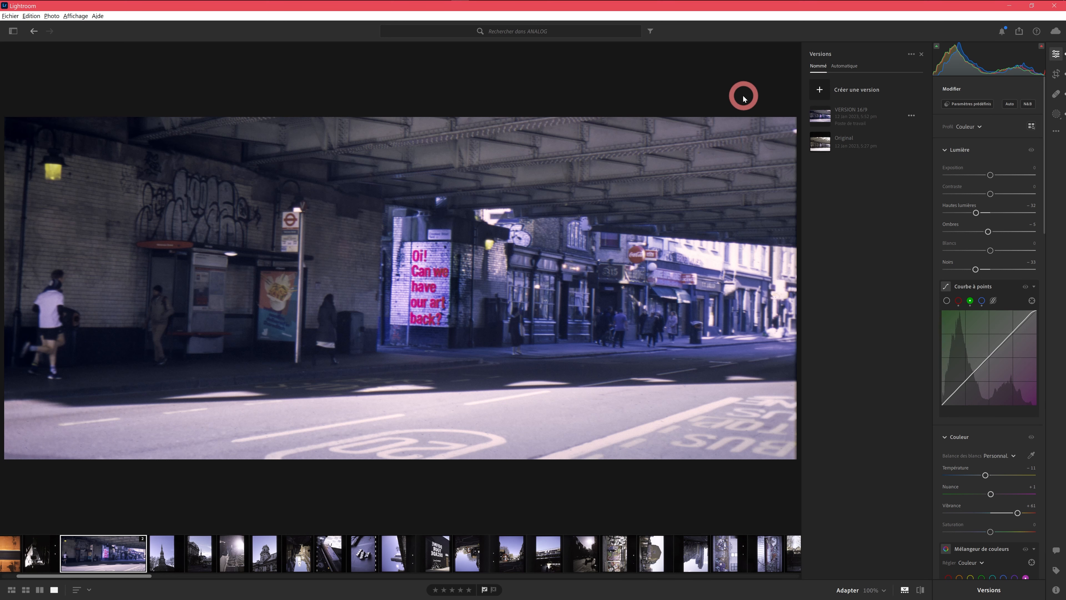
Open the custom export settings for the panoramic photo, restrict metadata to copyright only (Copyright uniquement) and exclude the watermark
{"action": "left_click", "coordinate": [1019, 31]}
{"action": "left_click", "coordinate": [814, 128]}
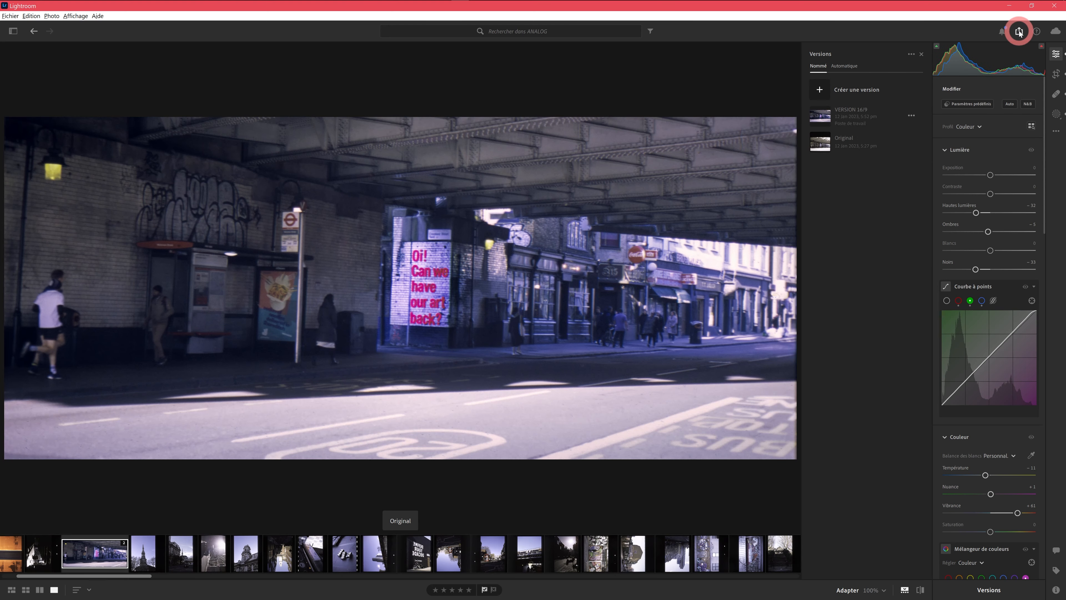
{"action": "left_click", "coordinate": [1019, 31]}
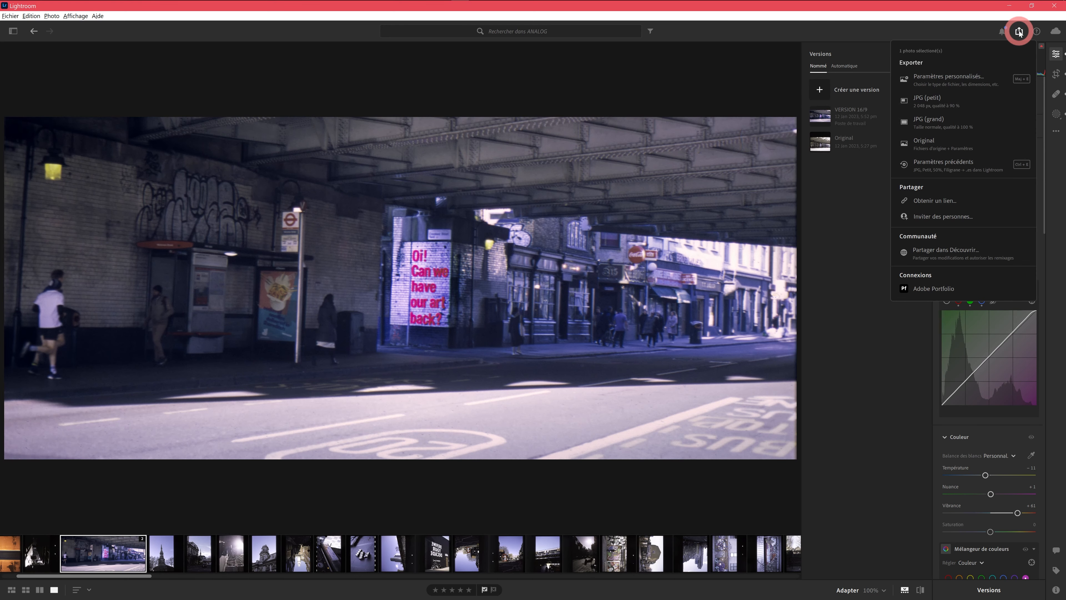
{"action": "left_click", "coordinate": [965, 79]}
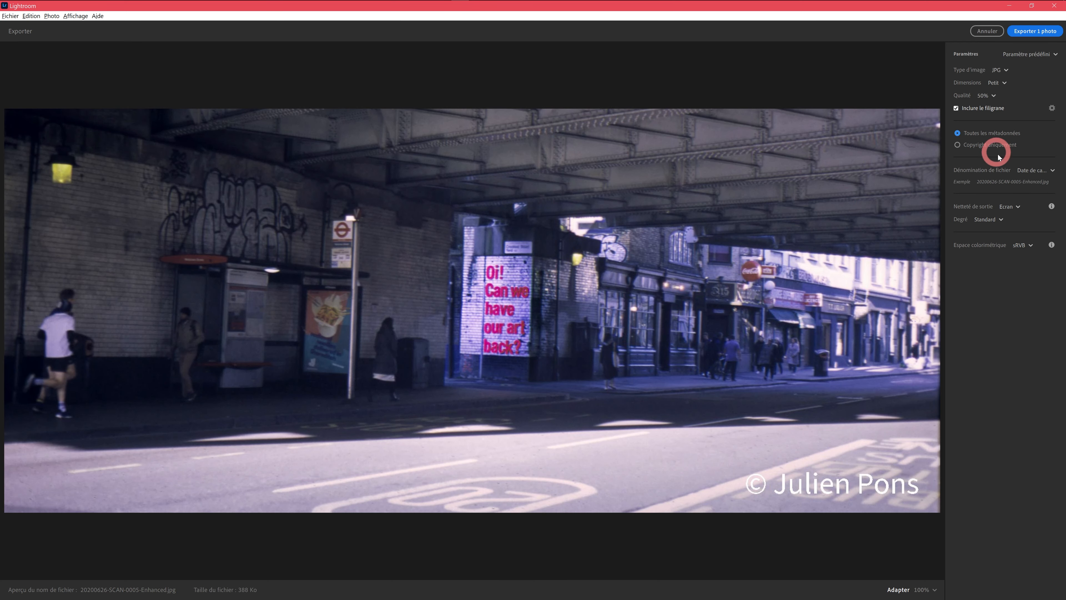
{"action": "left_click", "coordinate": [963, 145]}
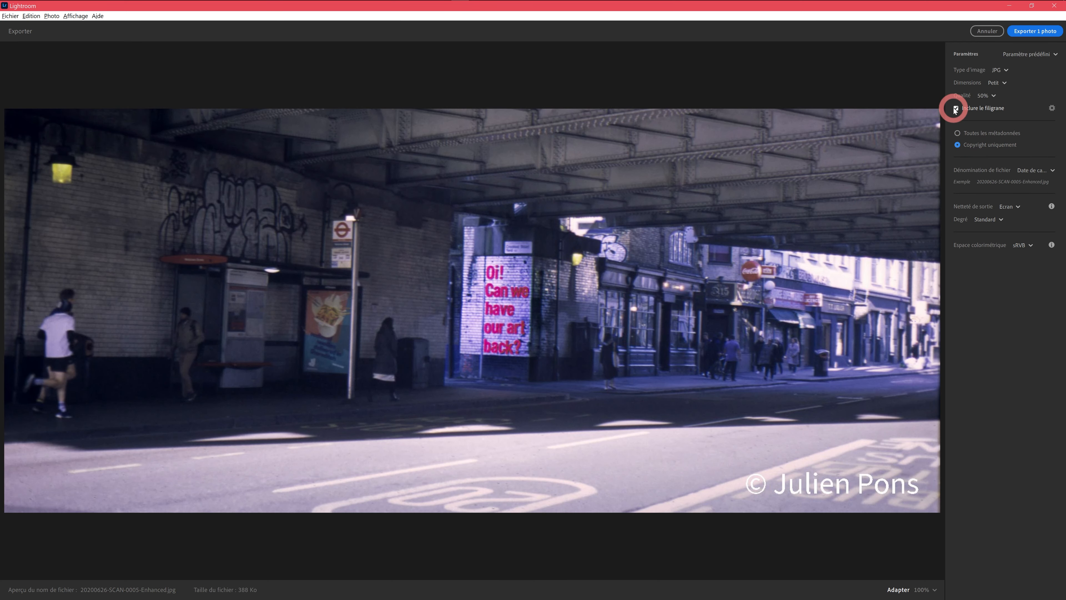
{"action": "left_click", "coordinate": [962, 112]}
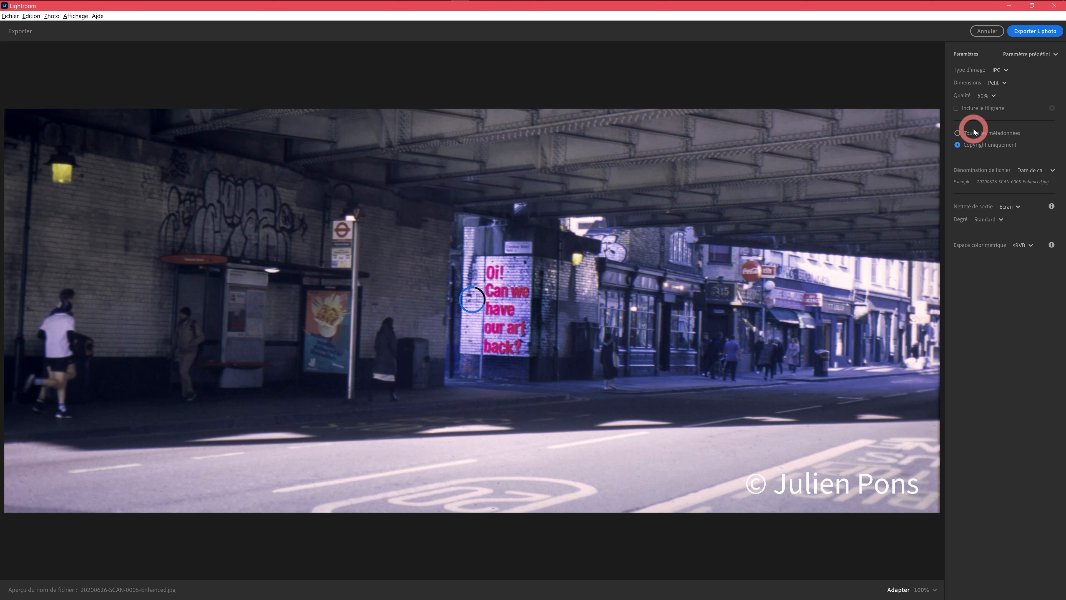
Set the export dimensions to Personnalisé with a 3000-pixel long side and the JPG quality to 90%
{"action": "left_click", "coordinate": [1004, 84]}
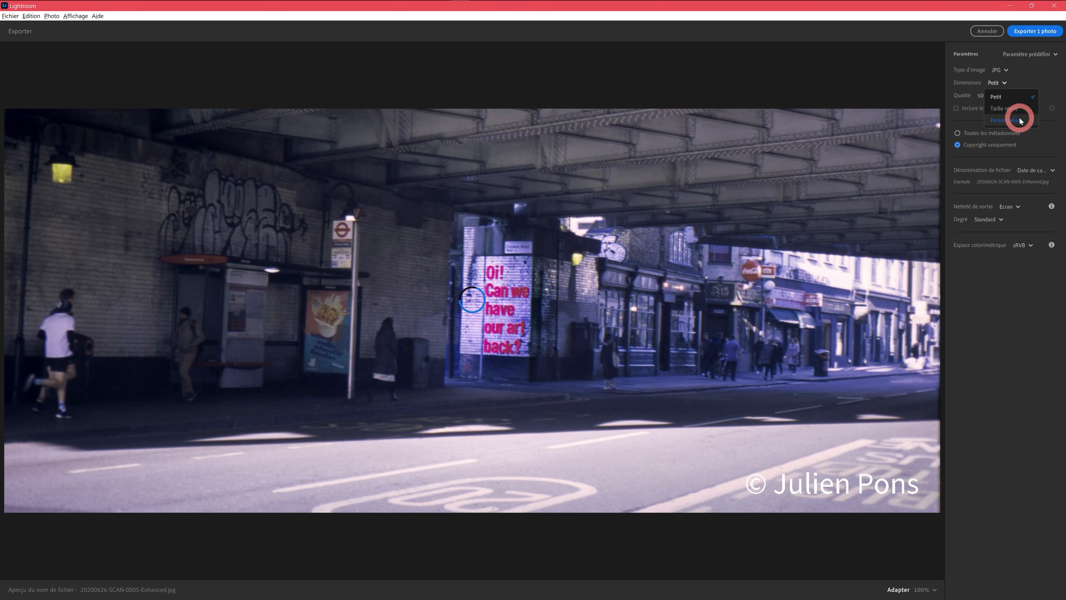
{"action": "left_click", "coordinate": [1032, 134]}
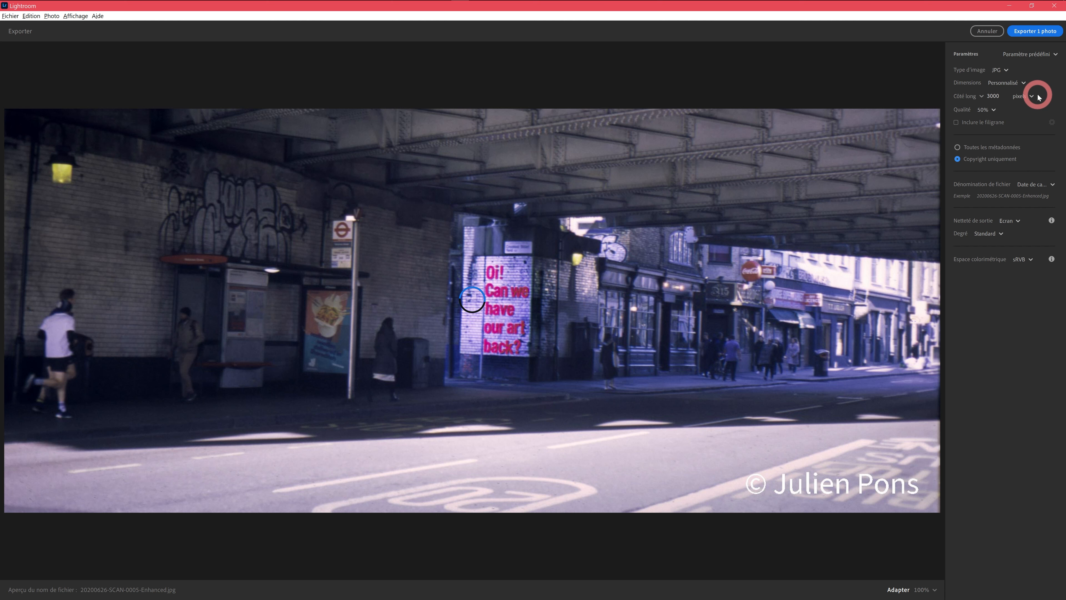
{"action": "left_click", "coordinate": [991, 109]}
{"action": "left_click", "coordinate": [987, 135]}
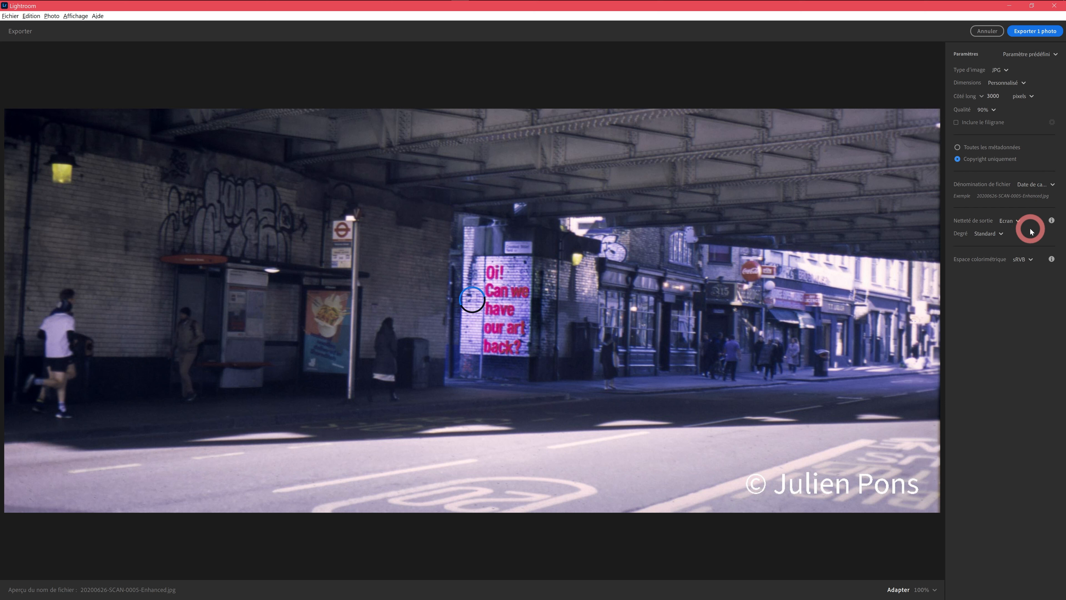
Keep the export's output sharpening on Ecran and set its degree to Faible
{"action": "left_click", "coordinate": [1015, 221]}
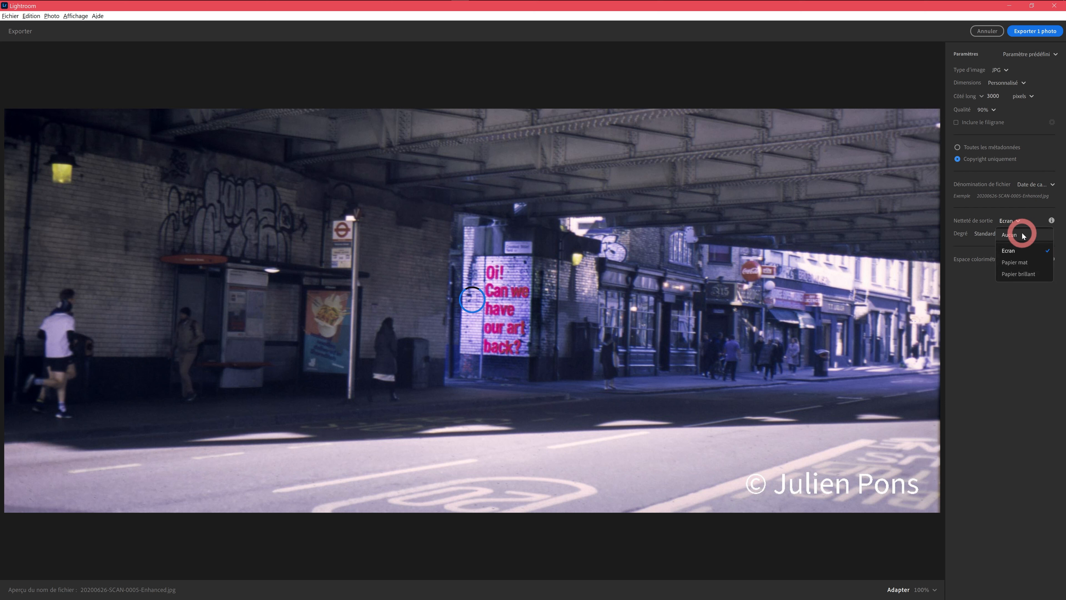
{"action": "left_click", "coordinate": [995, 336]}
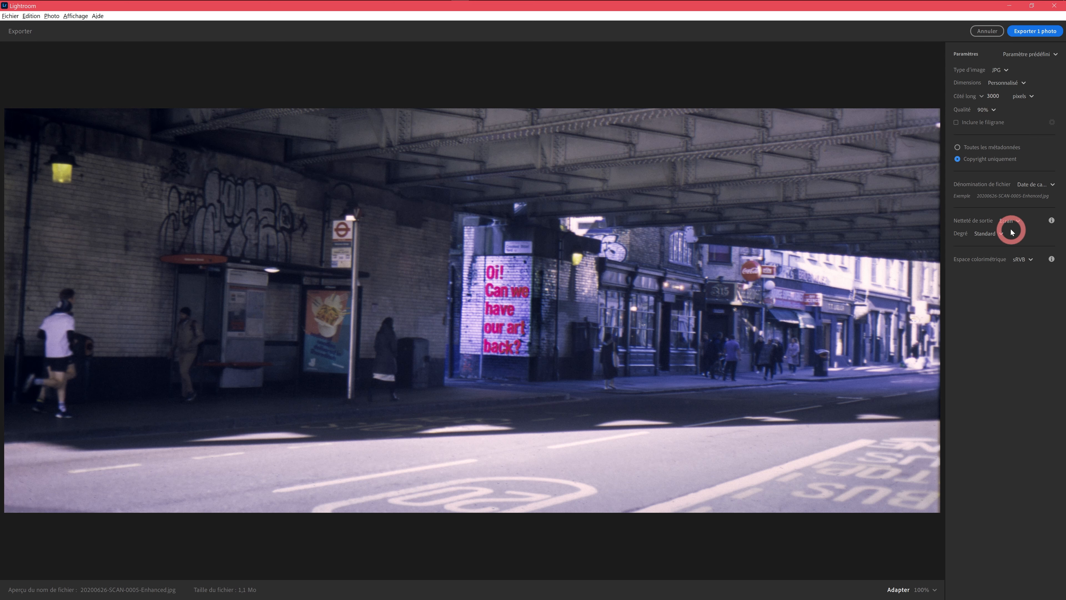
{"action": "left_click", "coordinate": [1001, 233]}
{"action": "left_click", "coordinate": [986, 248]}
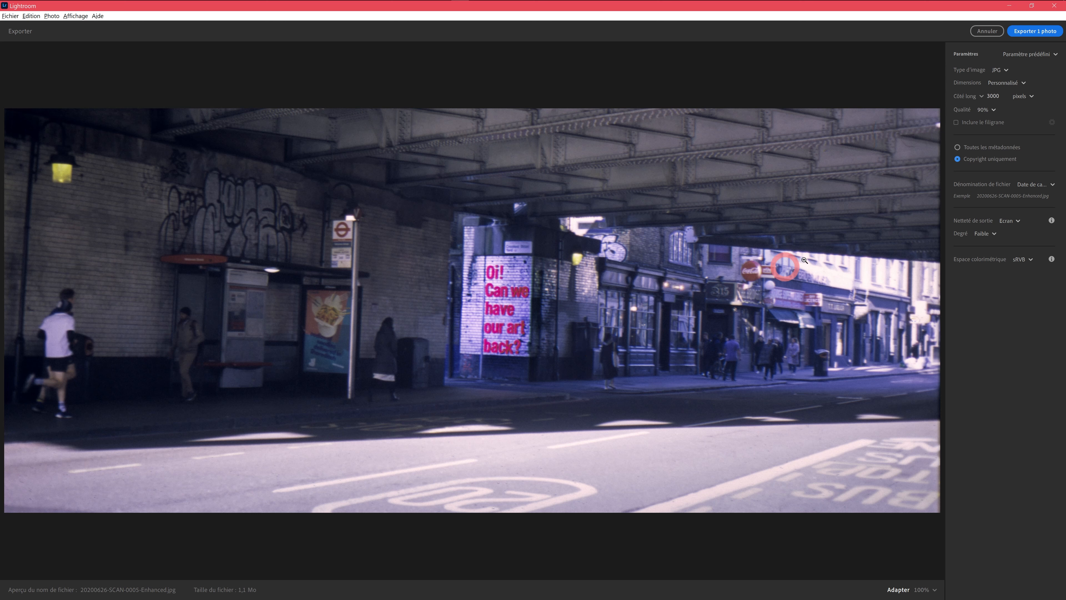
Export the photo with these settings to the Desktop folder
{"action": "left_click", "coordinate": [1036, 33]}
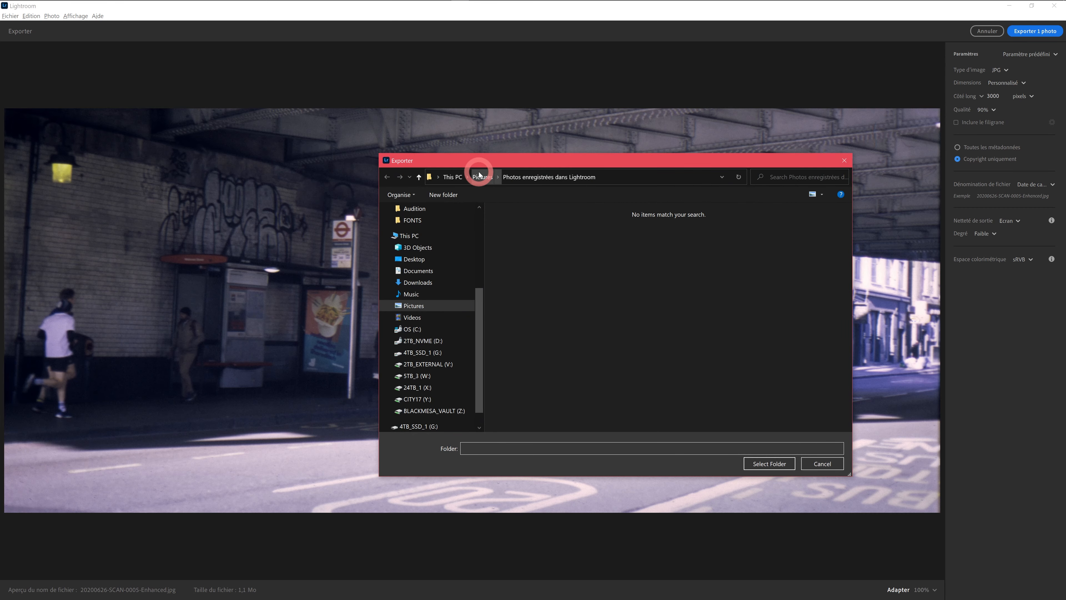
{"action": "left_click", "coordinate": [413, 260]}
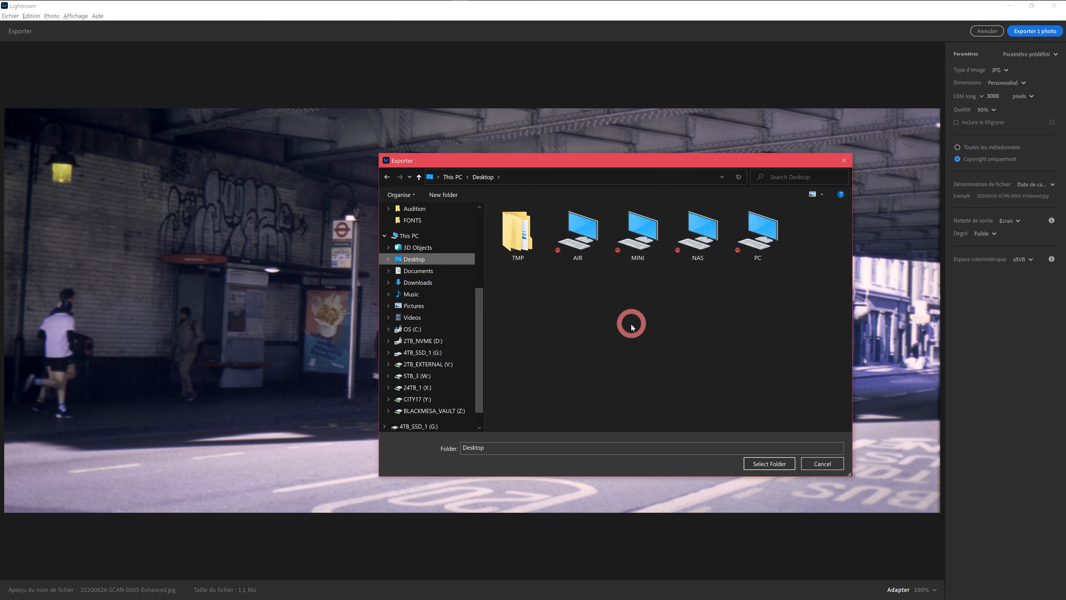
{"action": "left_click", "coordinate": [782, 463]}
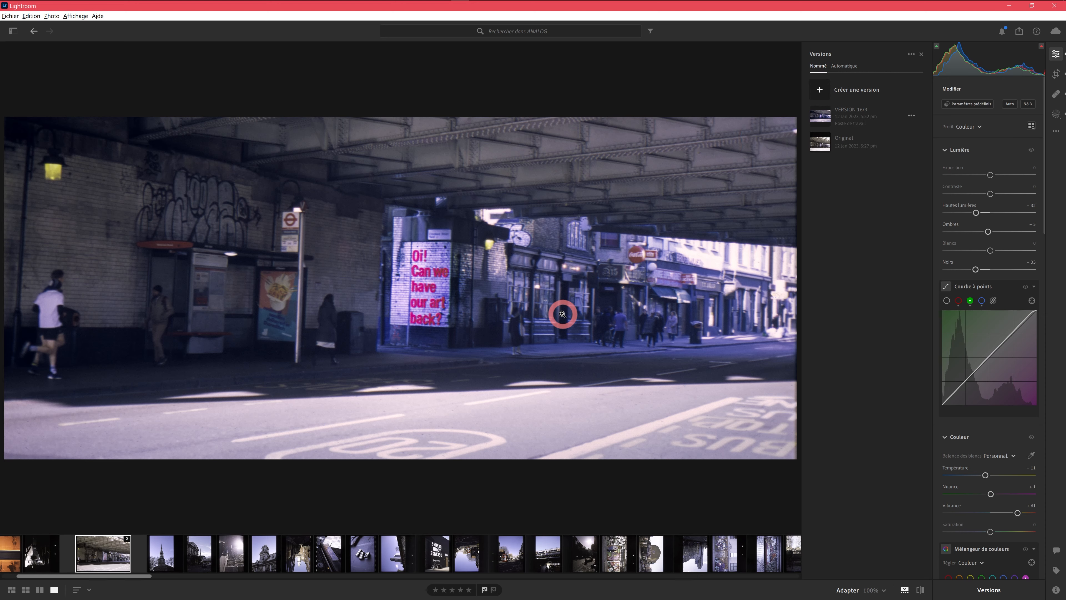
Switch to the desktop, open the exported JPG in the image viewer, and widen and reposition its window to examine the result
{"action": "key", "text": "super+d"}
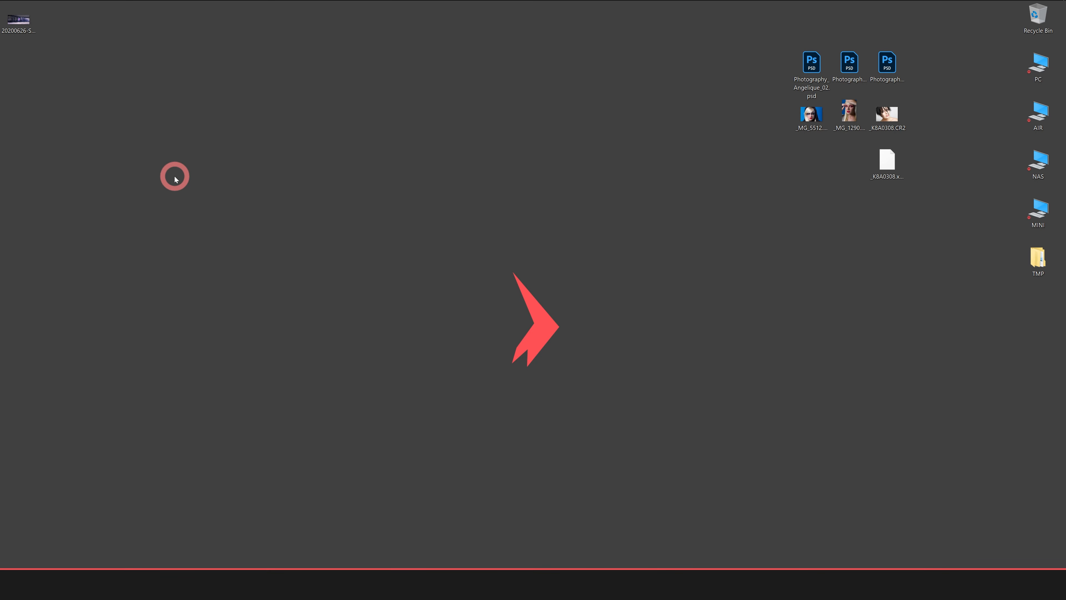
{"action": "double_click", "coordinate": [19, 20]}
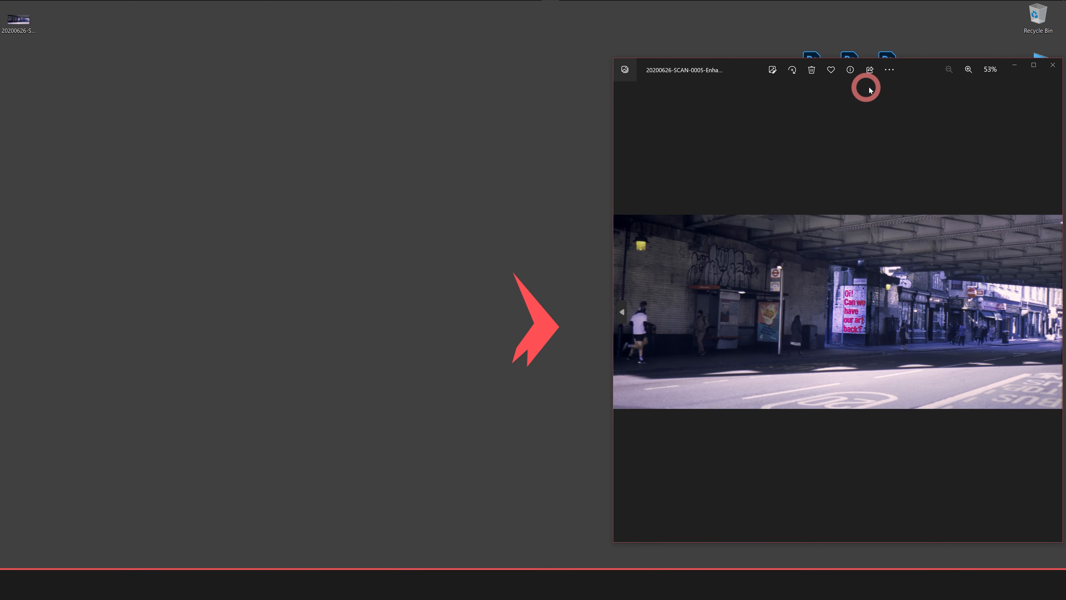
{"action": "left_click_drag", "start_coordinate": [739, 67], "coordinate": [278, 22]}
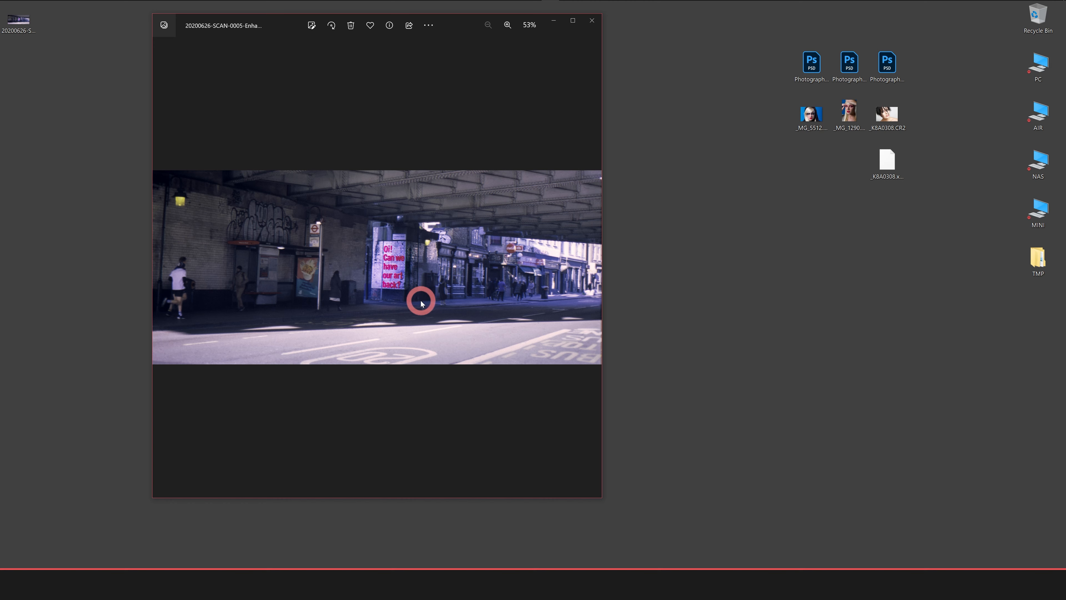
{"action": "left_click_drag", "start_coordinate": [605, 495], "coordinate": [796, 463]}
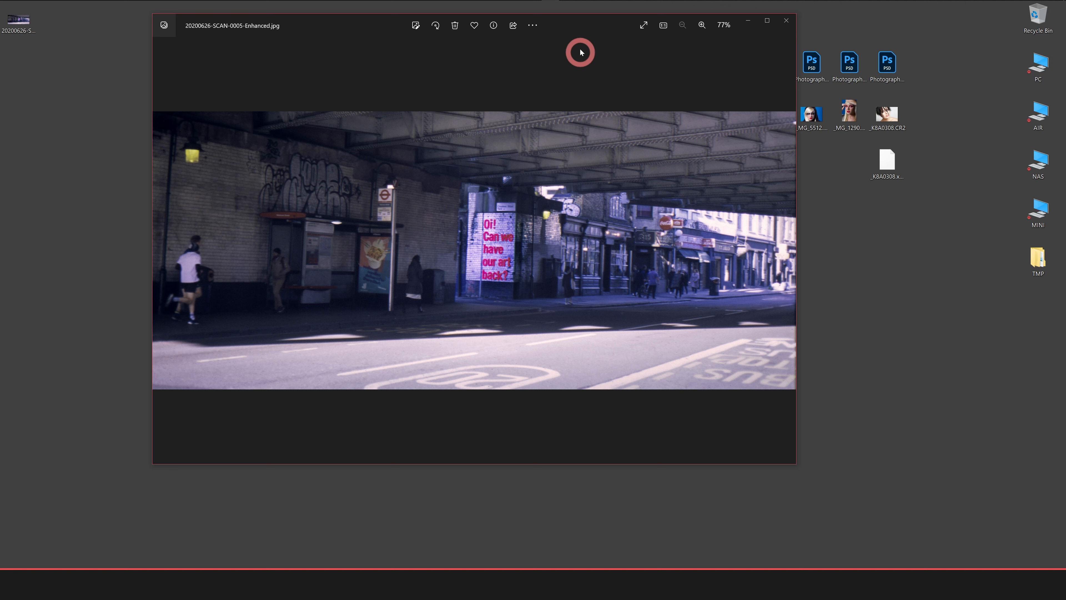
{"action": "left_click_drag", "start_coordinate": [578, 29], "coordinate": [628, 71]}
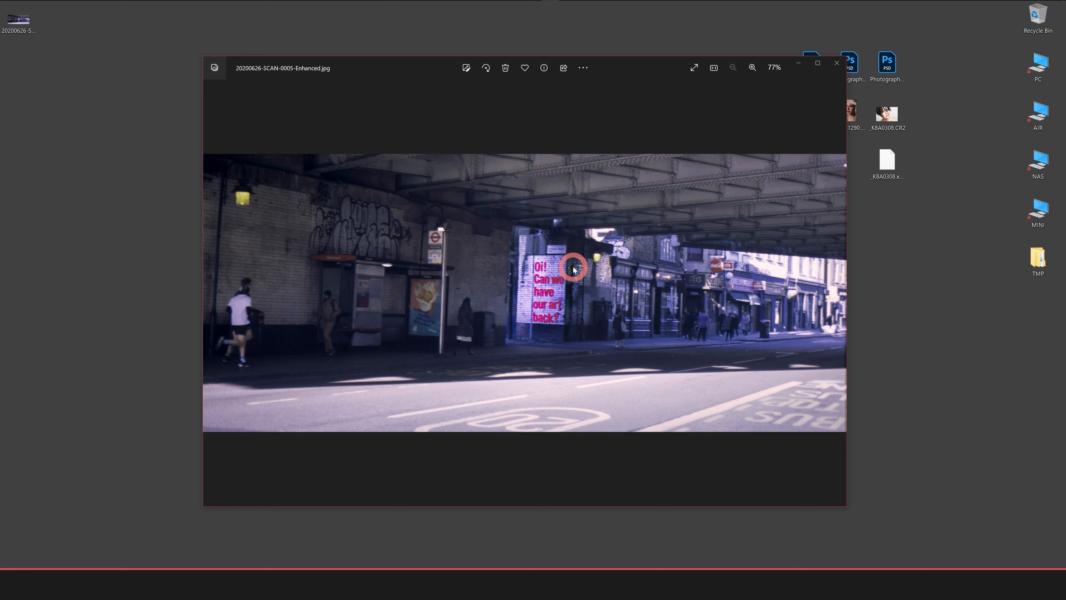
{"action": "key", "text": "Tab"}
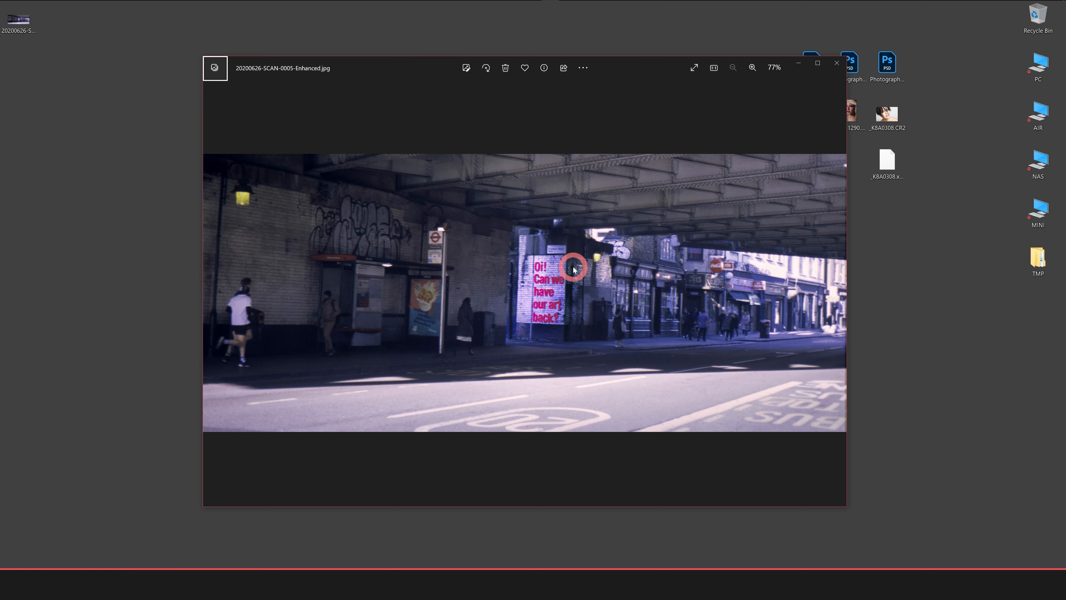